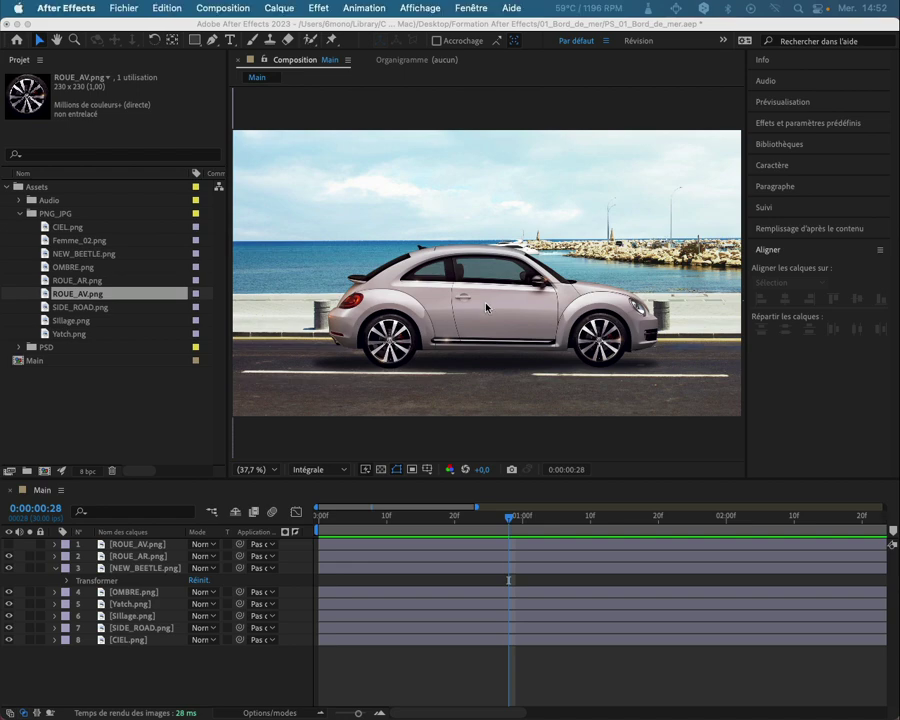
Step: Collapse the NEW_BEETLE.png layer's properties and show the Parent et lien column in the timeline
click(478, 293)
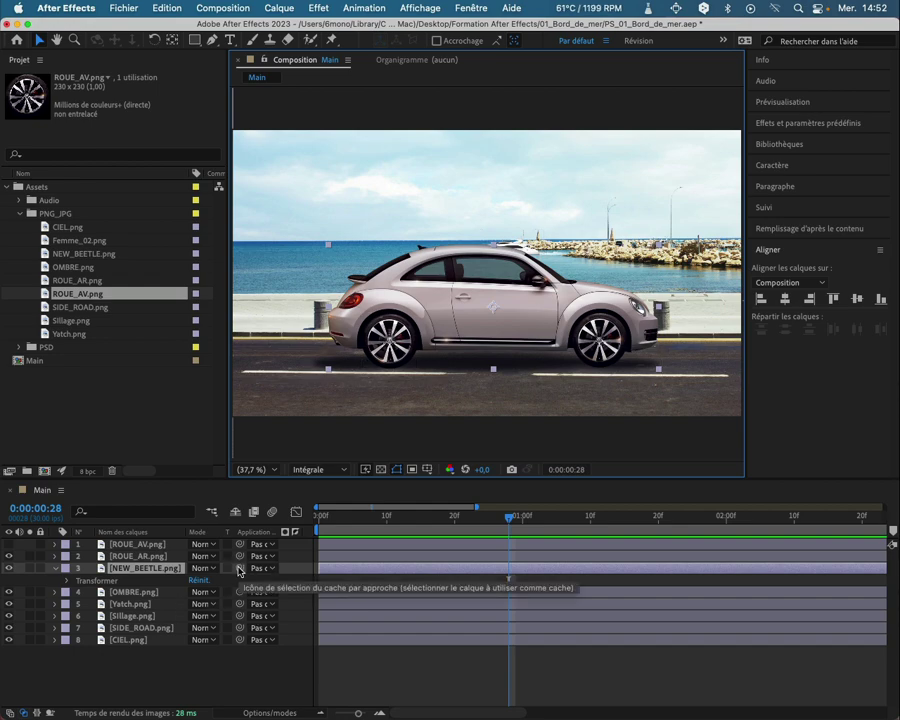
click(55, 568)
click(110, 660)
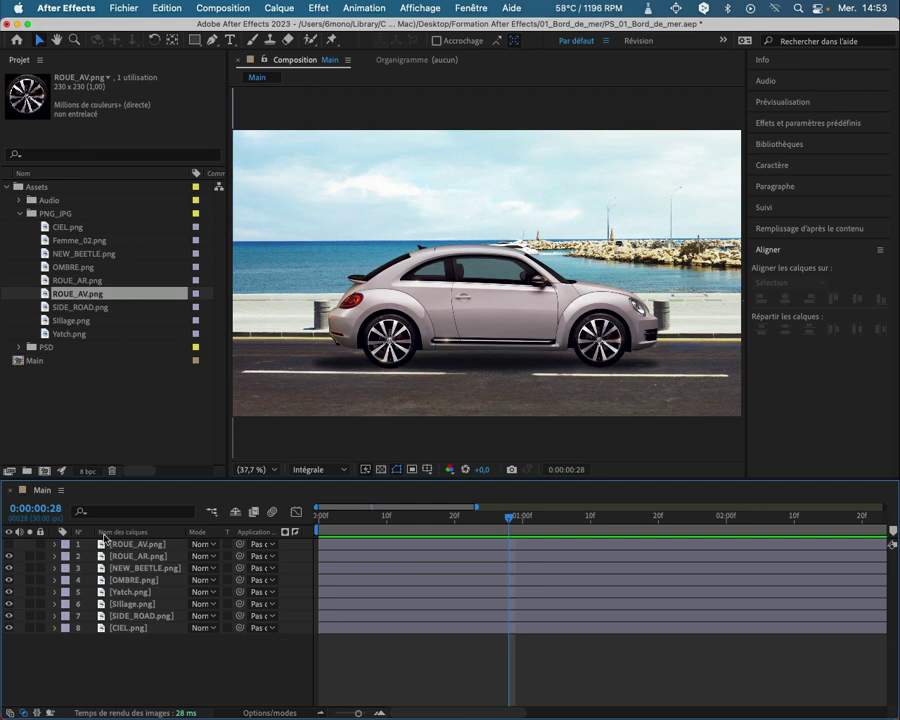
right_click(160, 538)
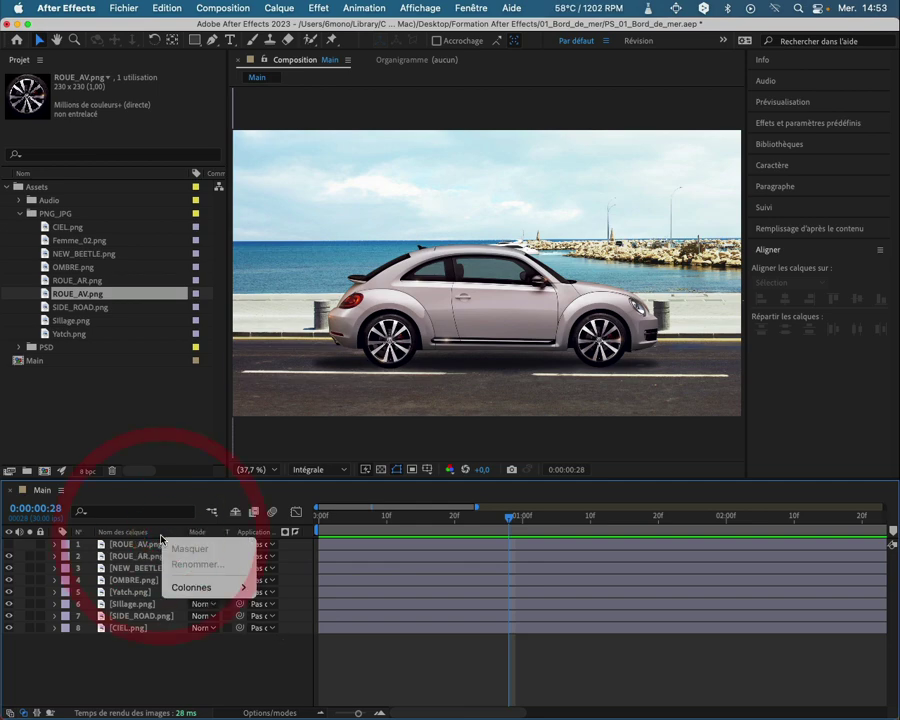
mouse_move(186, 589)
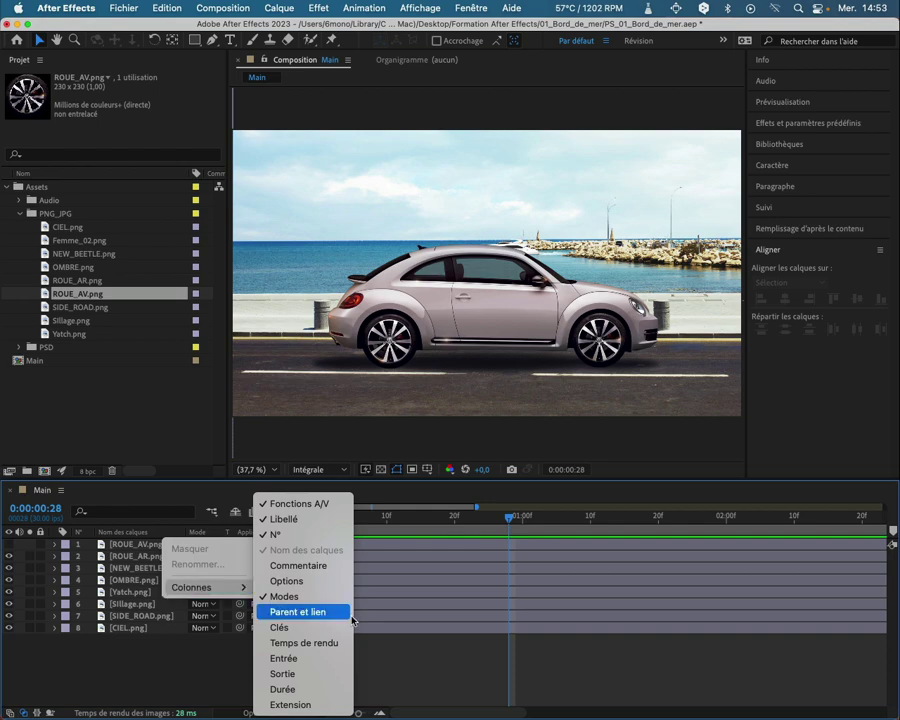
click(312, 612)
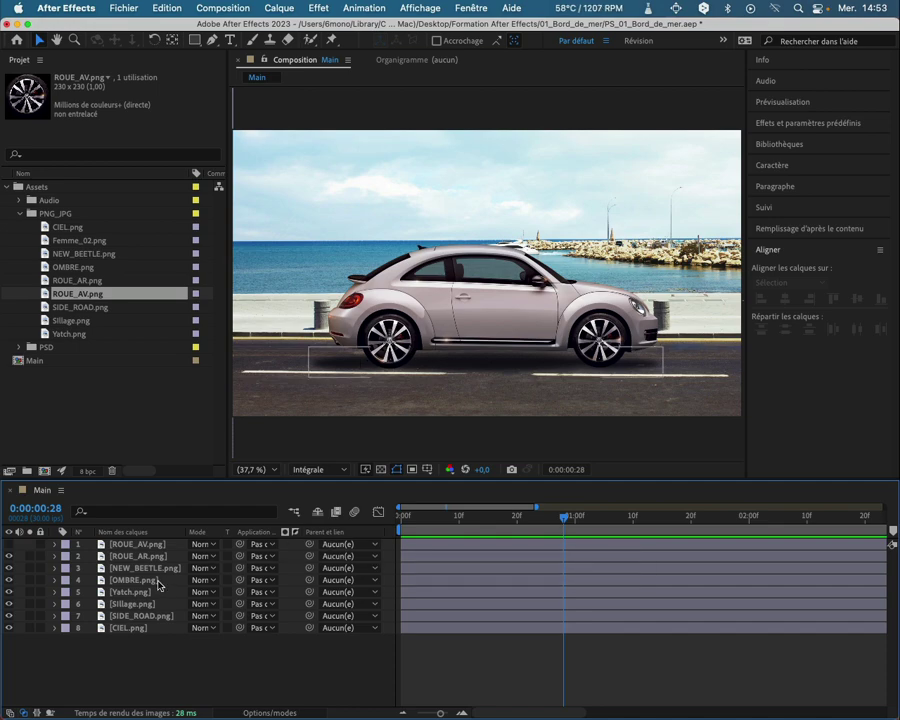
Step: Parent the OMBRE.png, ROUE_AR.png and ROUE_AV.png layers to the NEW_BEETLE.png layer
click(125, 580)
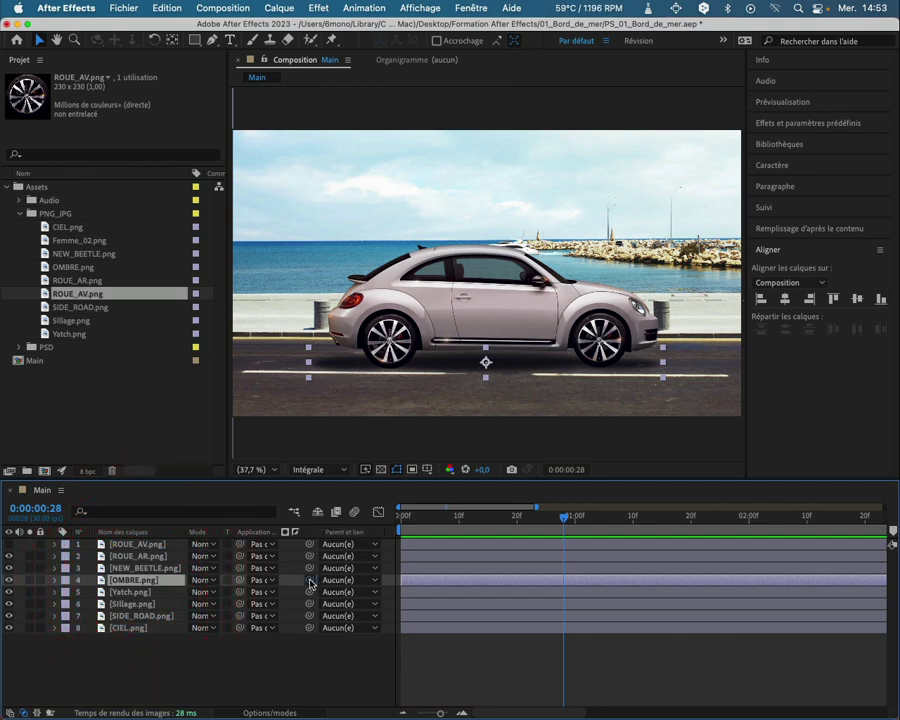
drag(309, 580, 145, 570)
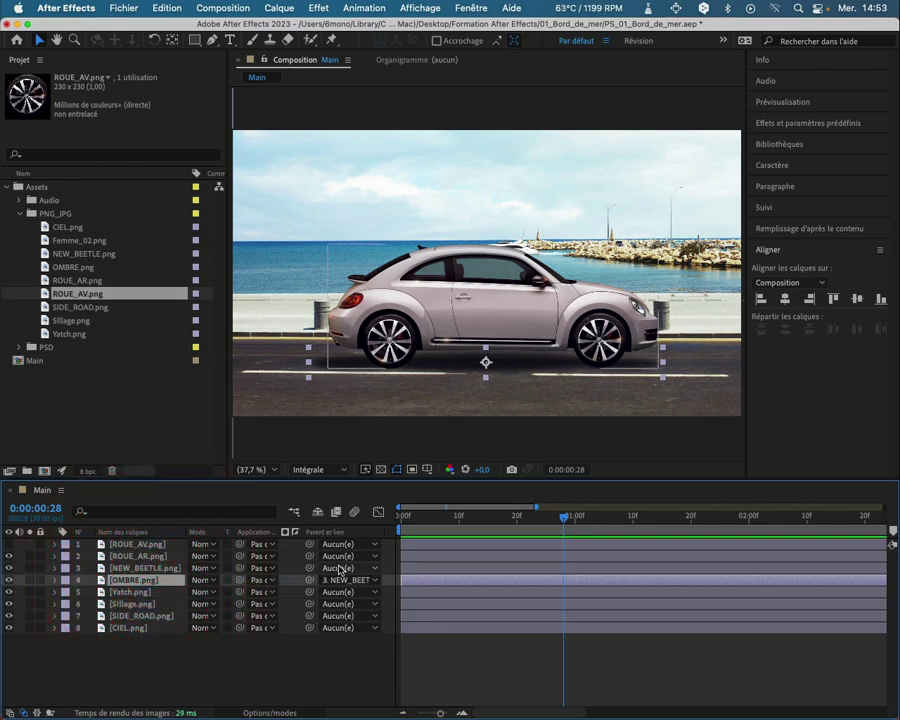
click(130, 557)
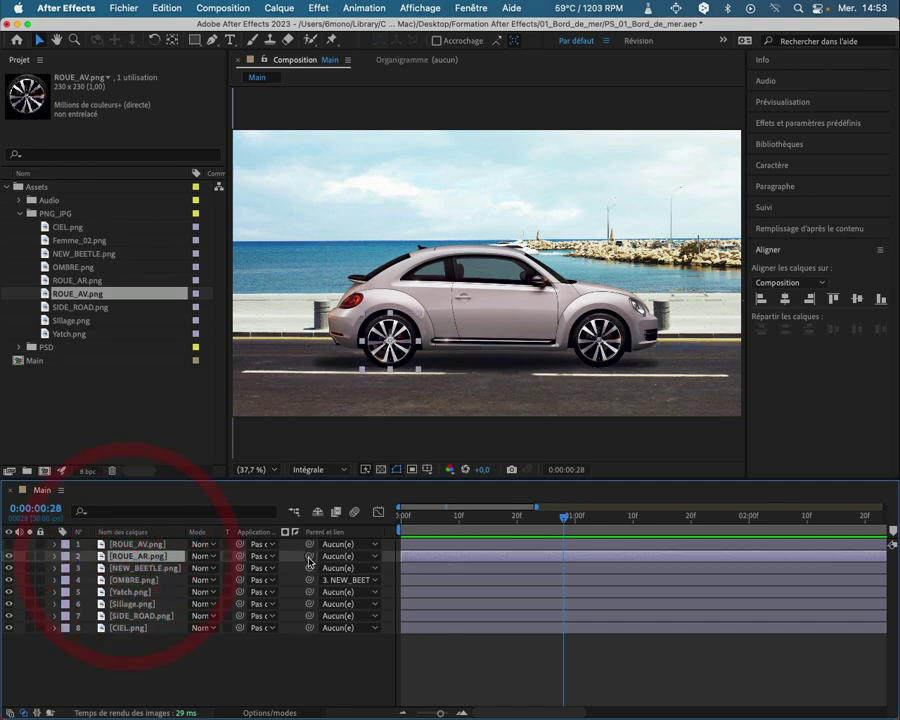
drag(310, 558, 155, 572)
click(140, 544)
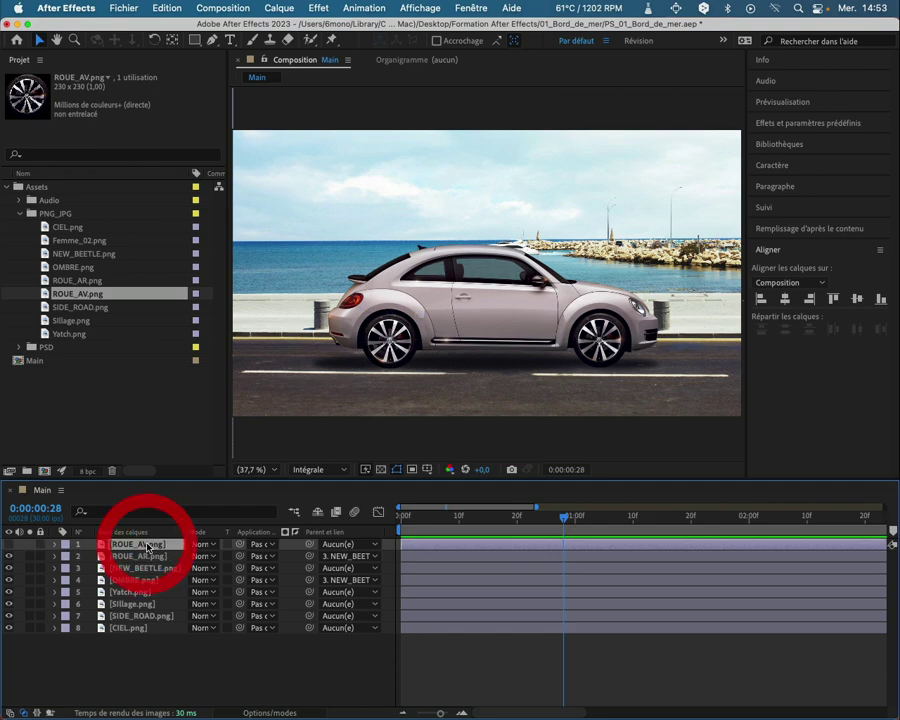
drag(309, 544, 147, 569)
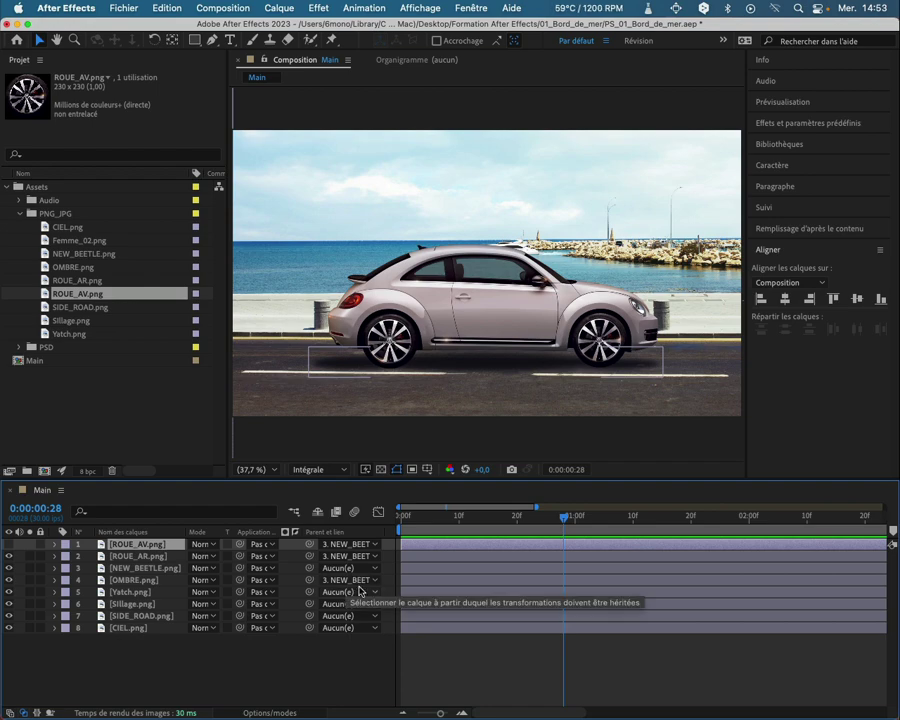
Step: Test the parenting by moving the car body straight up in the composition, and undo the move
drag(507, 316, 507, 272)
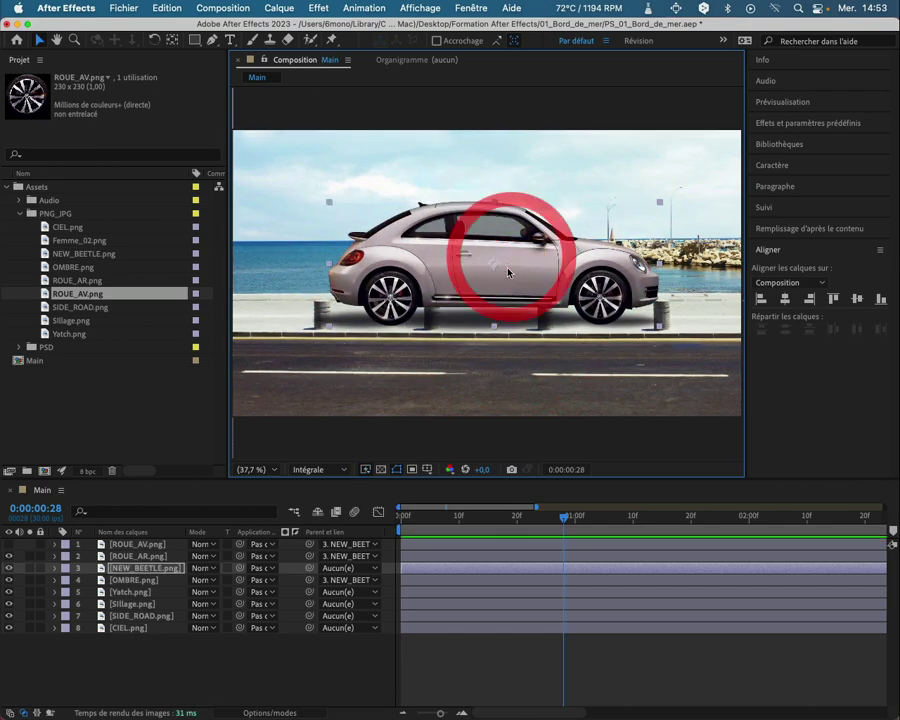
key(super+z)
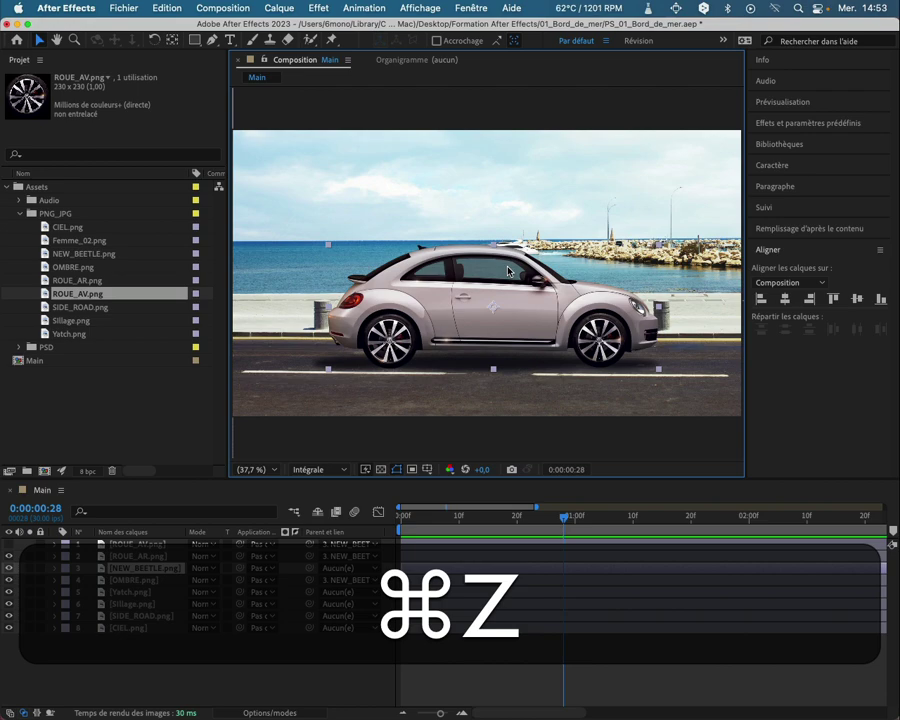
Step: Try offsetting the OMBRE.png shadow down and left on its own, move the car up and right, and undo both moves
click(485, 446)
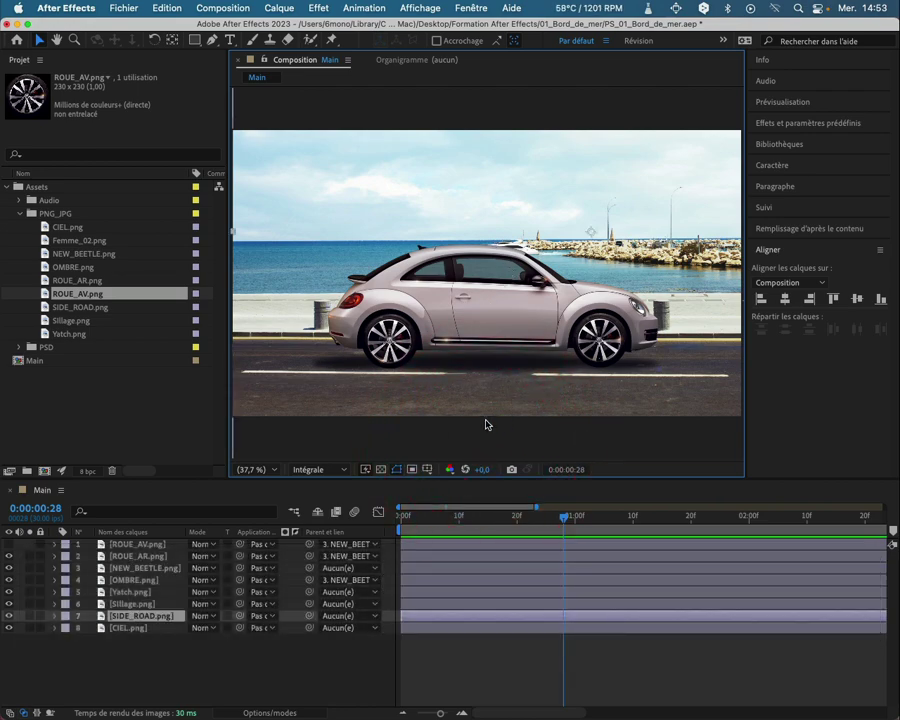
click(478, 364)
click(478, 358)
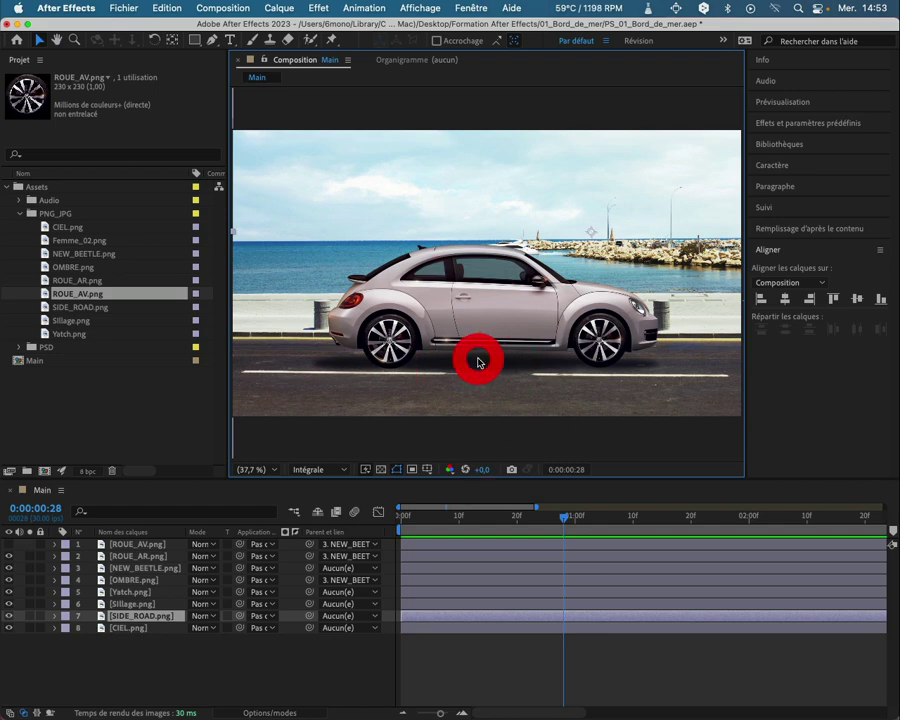
click(132, 579)
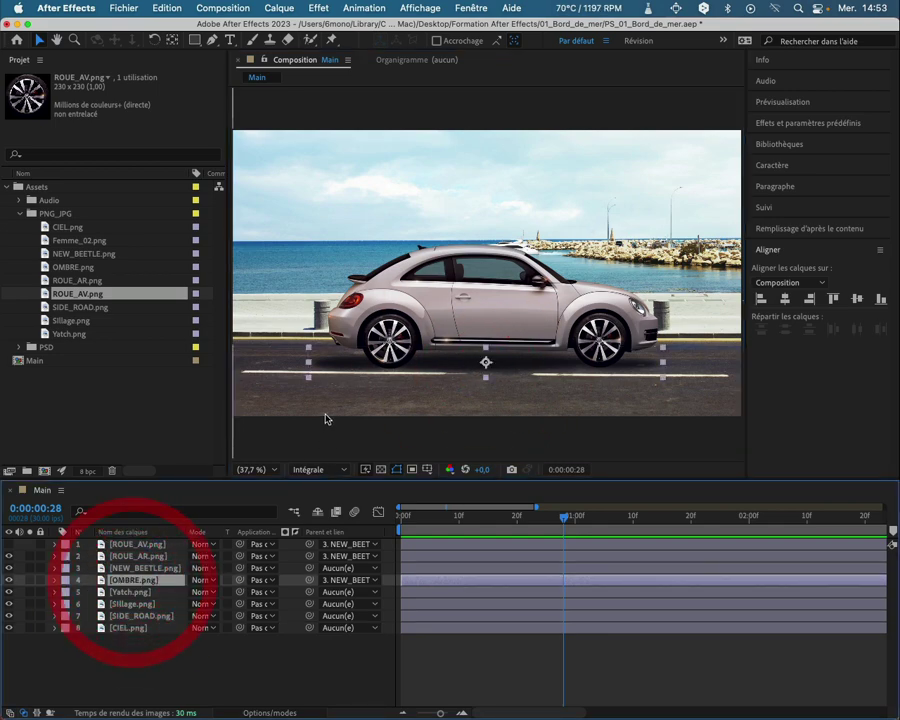
drag(333, 366, 272, 398)
click(274, 392)
drag(470, 266, 509, 248)
key(super+z)
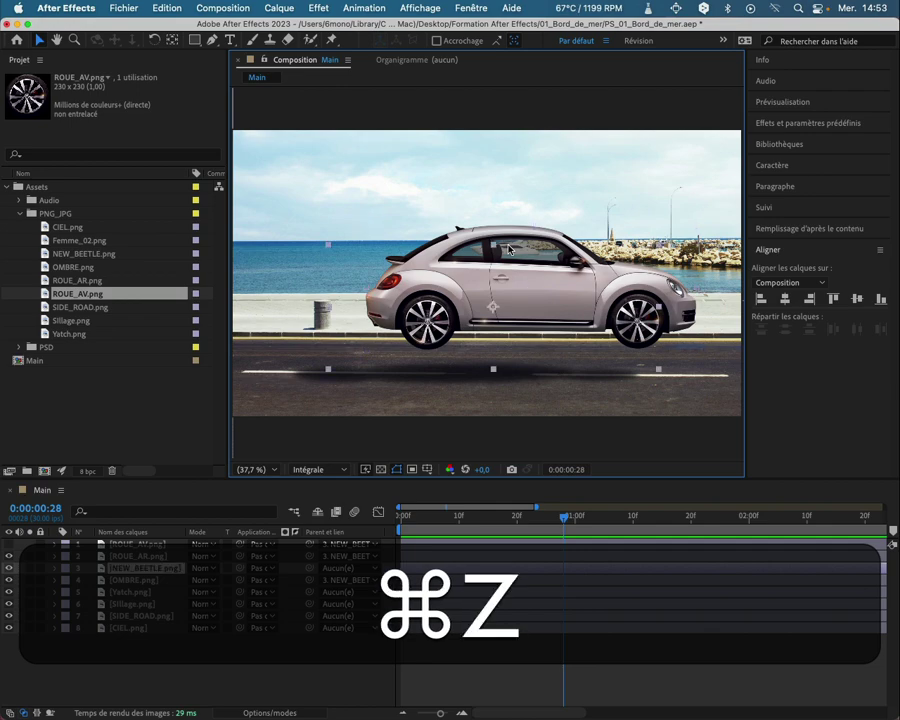
key(super+z)
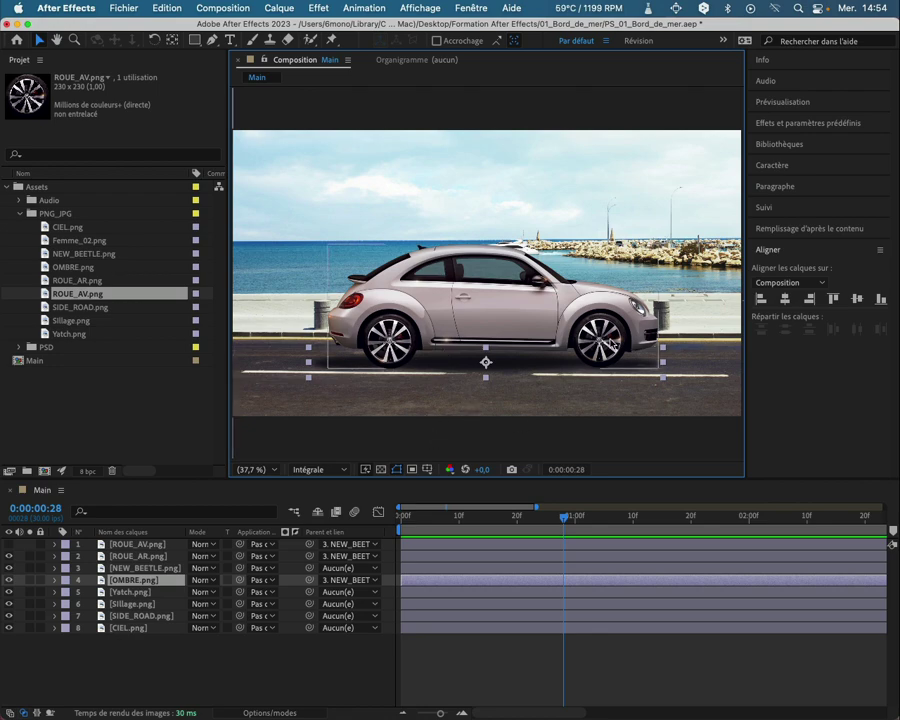
Step: Switch to QuickTime Player and check the car's starting position at 00:00 in MAIN.mp4
key(super+Tab)
key(super+Tab)
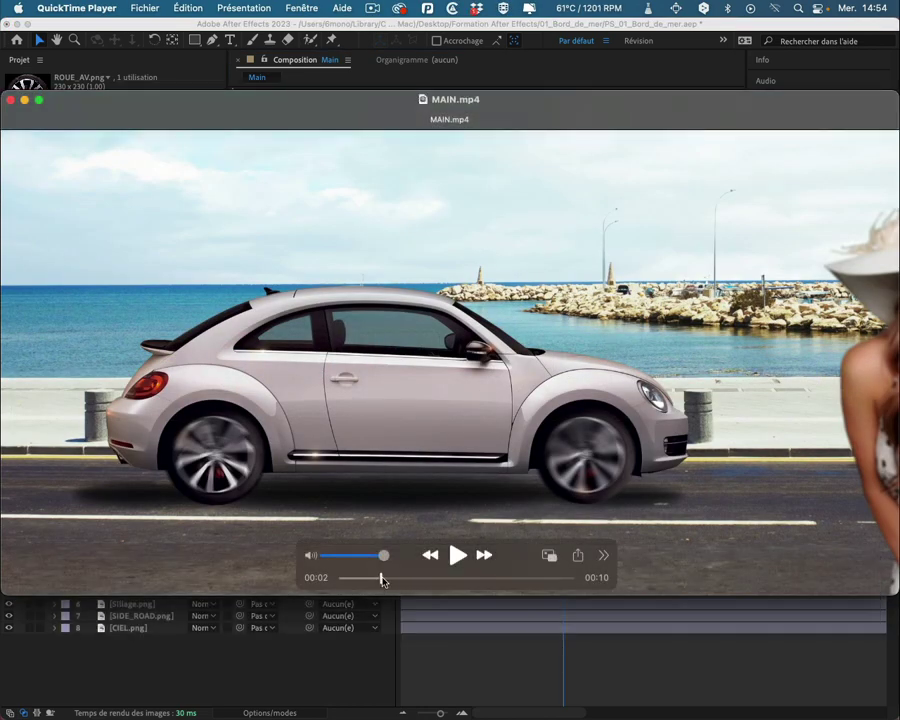
drag(381, 578, 248, 582)
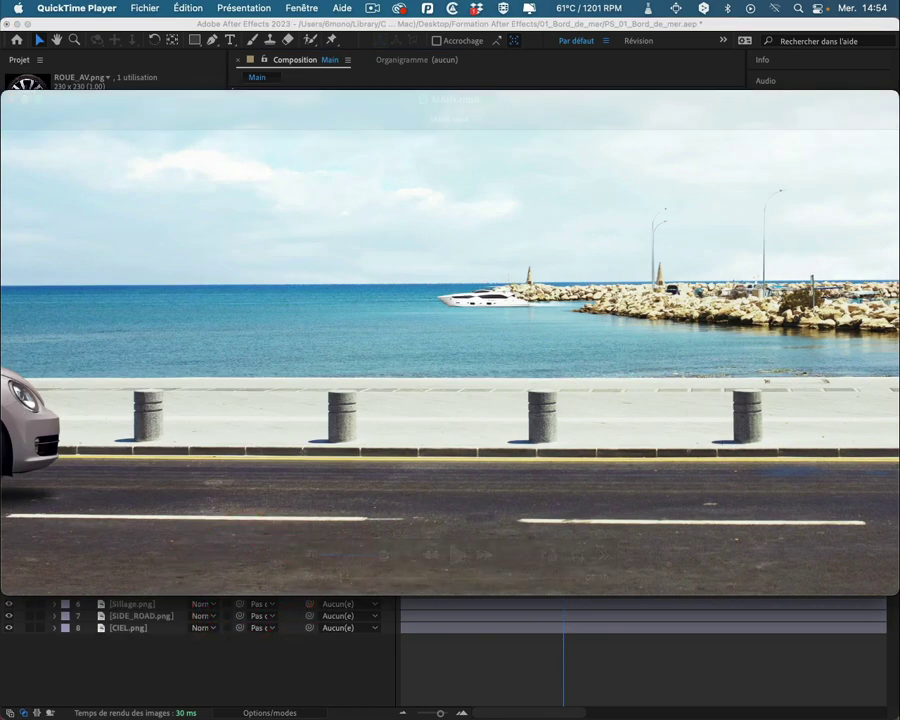
mouse_move(55, 447)
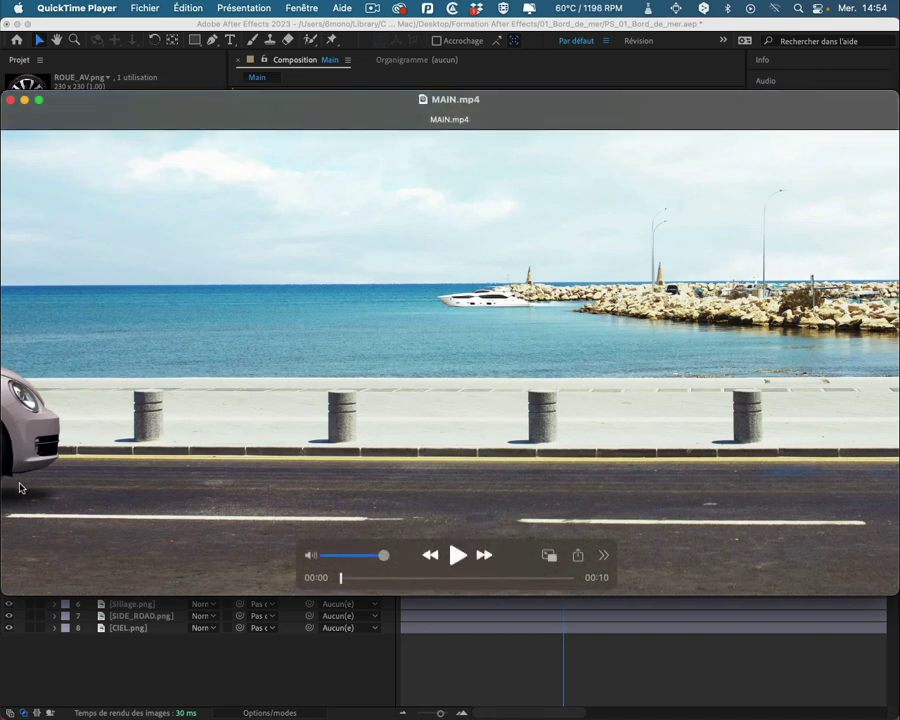
Step: Switch back to After Effects and move the car horizontally left until only its front end remains inside the frame
key(super+Tab)
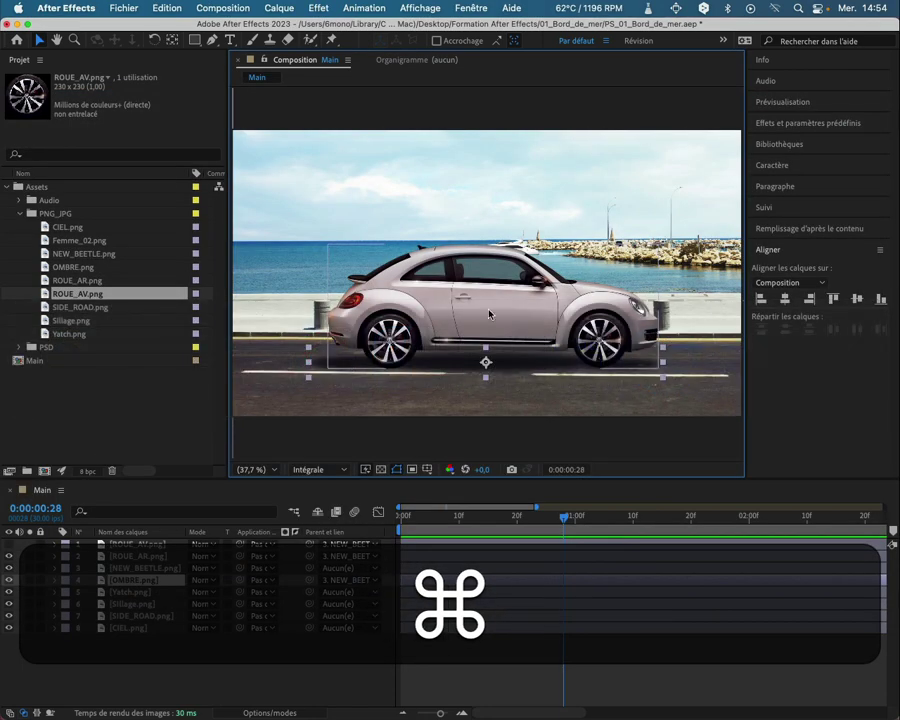
drag(601, 313, 211, 319)
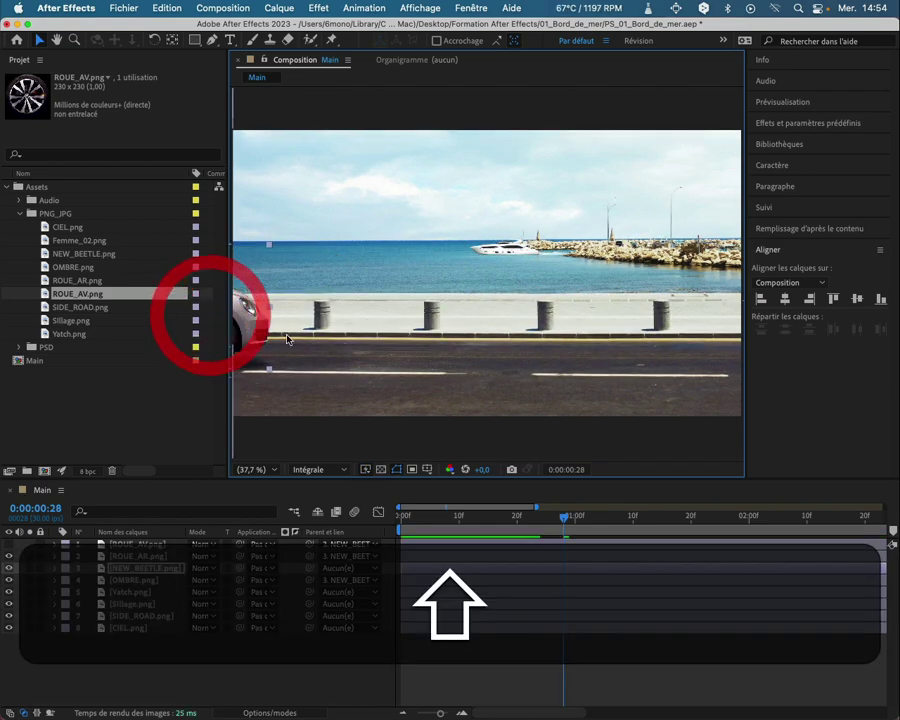
scroll(287, 338, up, 3)
drag(359, 318, 603, 320)
drag(438, 328, 434, 328)
Step: Compare the car with MAIN.mp4 in QuickTime Player, nudge it slightly right to match, and fit the composition back in view
key(super+shift+Tab)
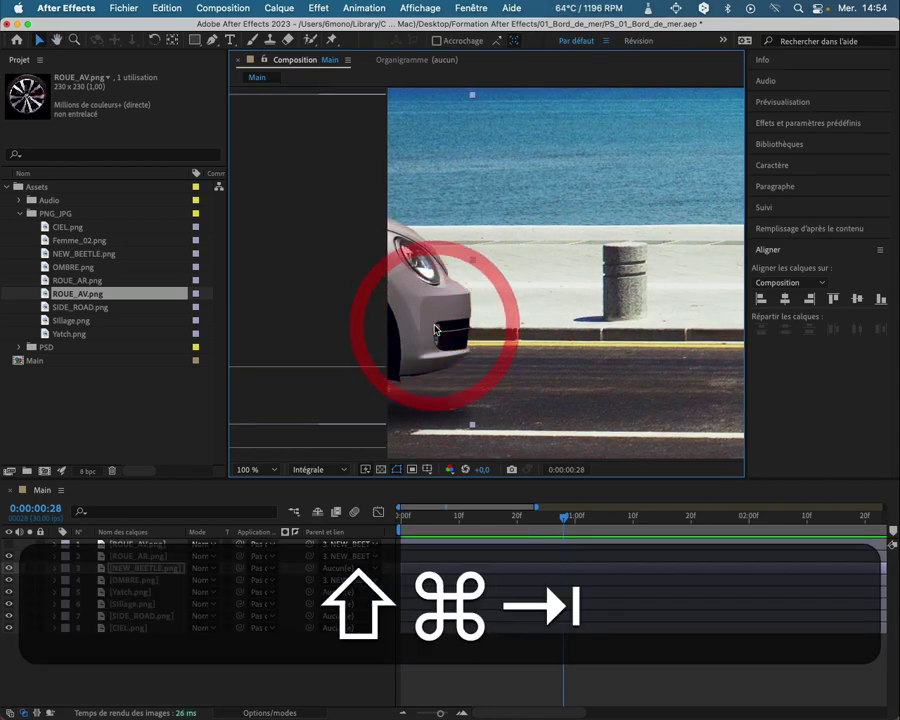
key(super+Tab)
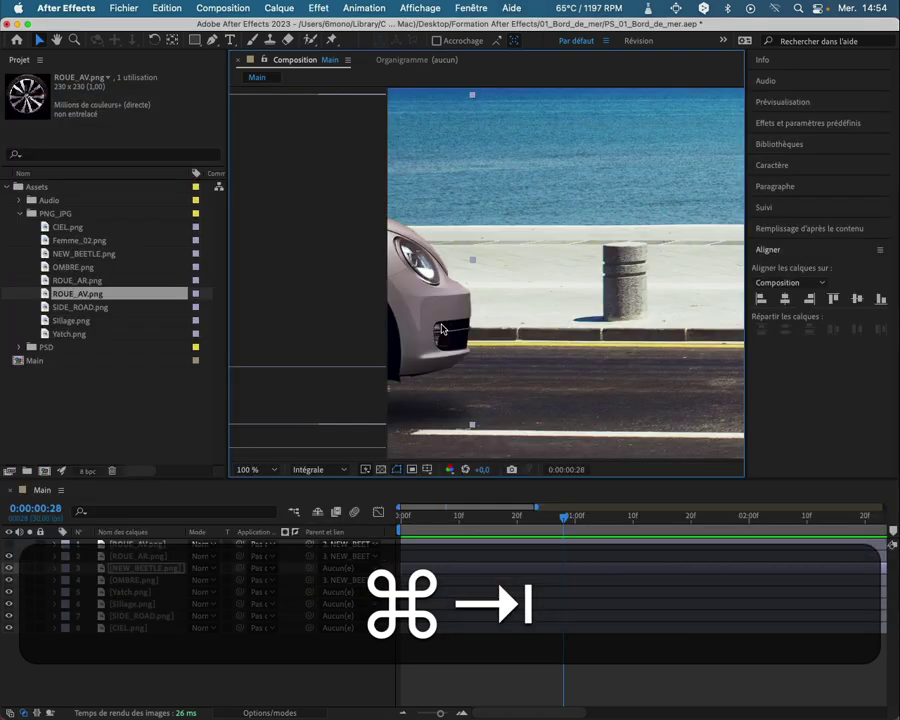
click(449, 330)
key(super+shift+Tab)
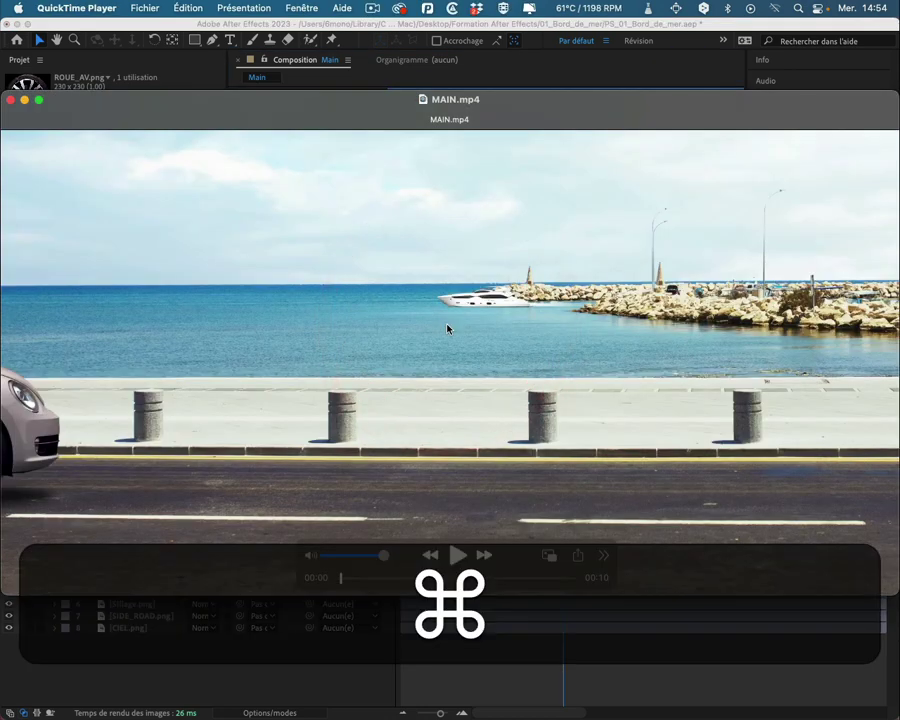
key(super+Tab)
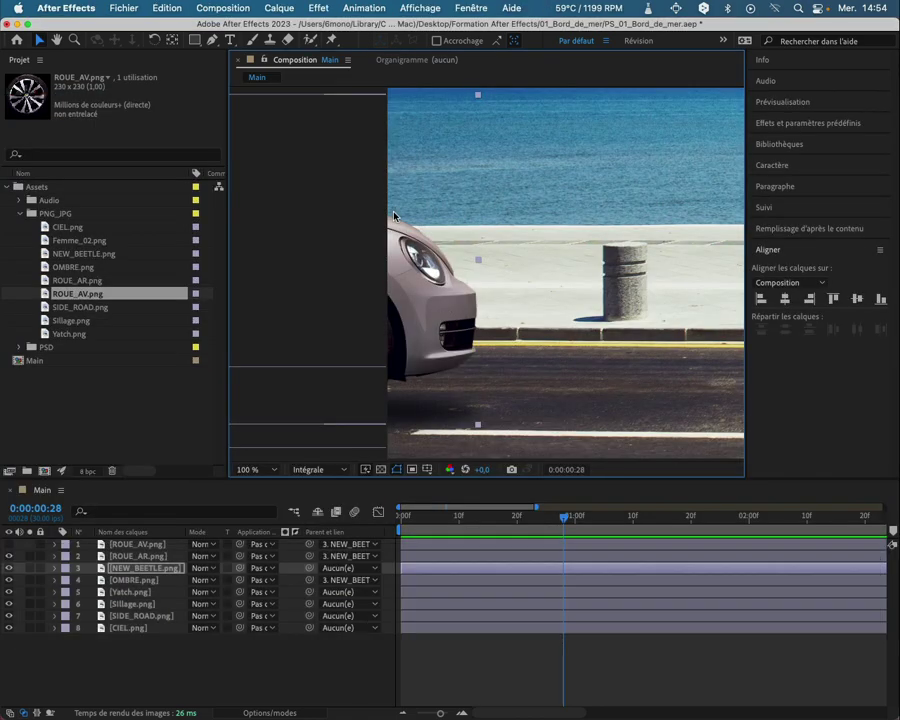
key(super+Tab)
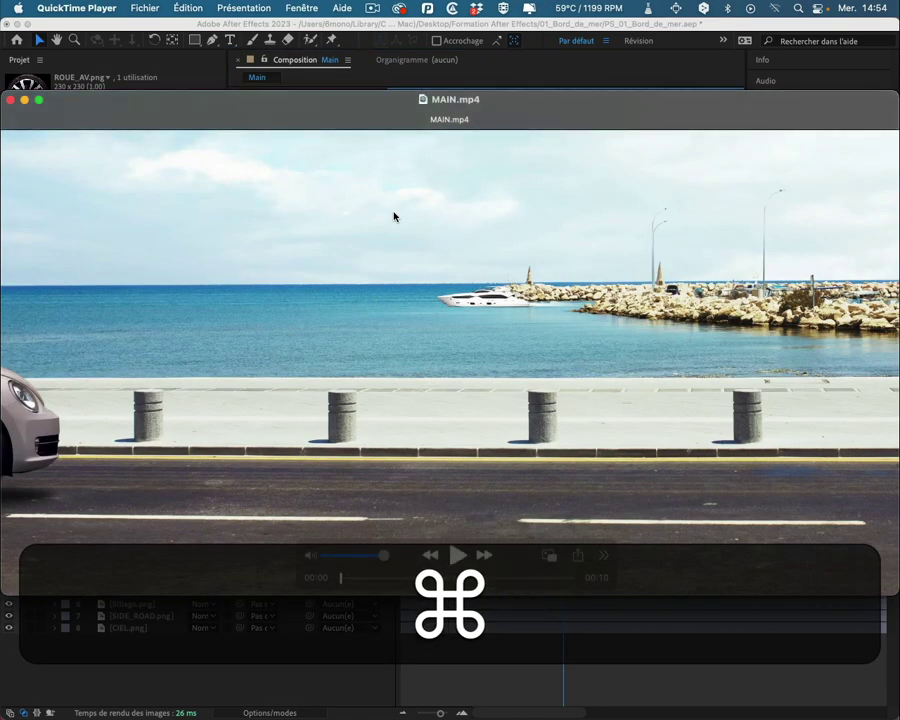
key(super+Tab)
key(super+Tab)
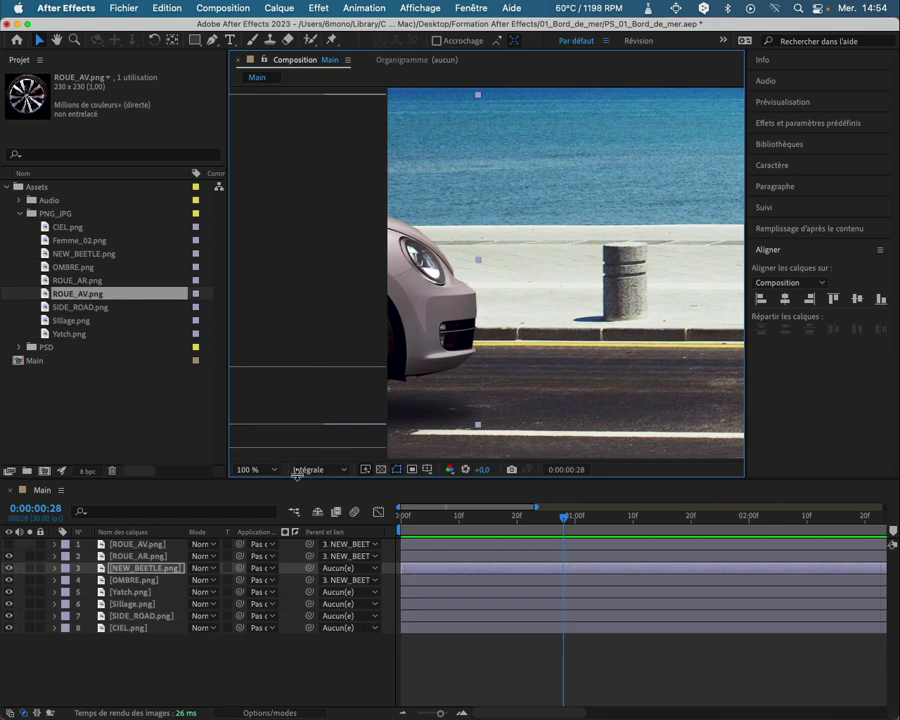
click(267, 479)
click(265, 240)
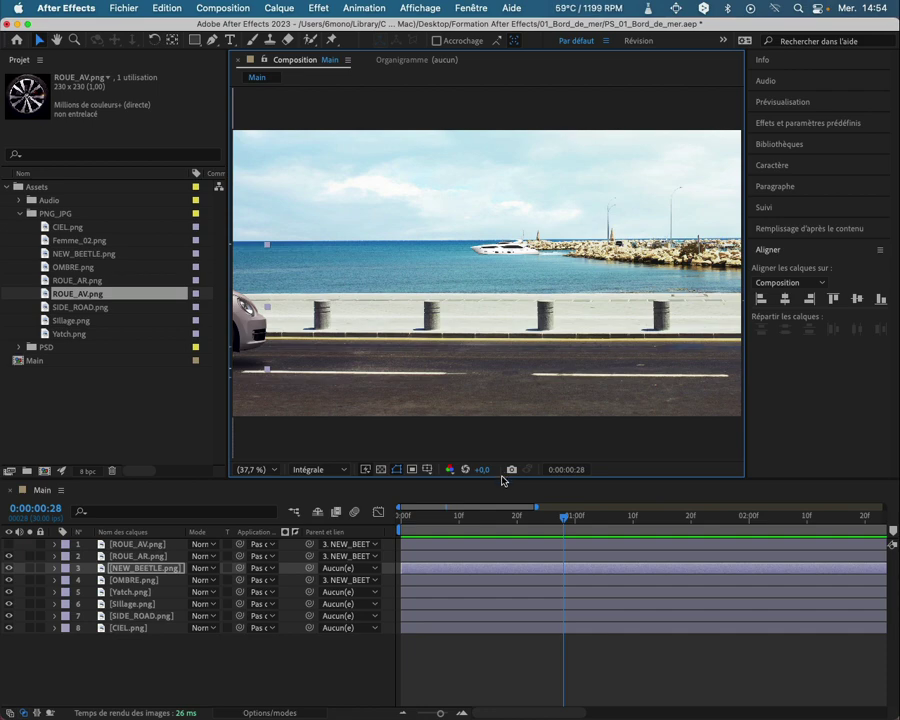
Step: Switch to QuickTime Player, examine MAIN.mp4 from its start through 00:10, and return to After Effects
key(super)
click(456, 629)
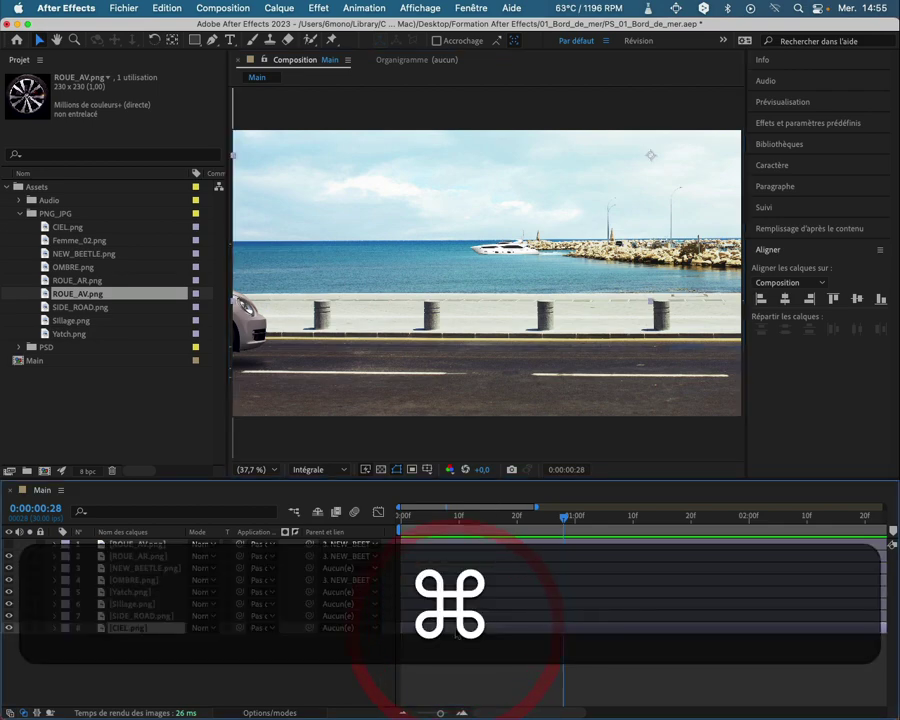
key(super+Tab)
key(super+Tab)
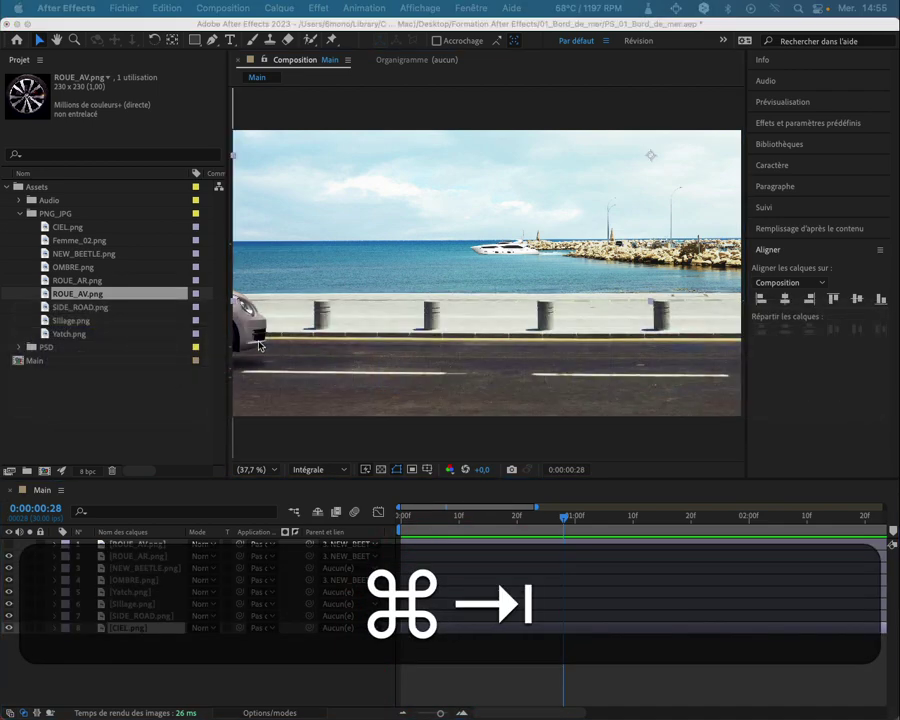
key(super+Tab)
key(super+Tab)
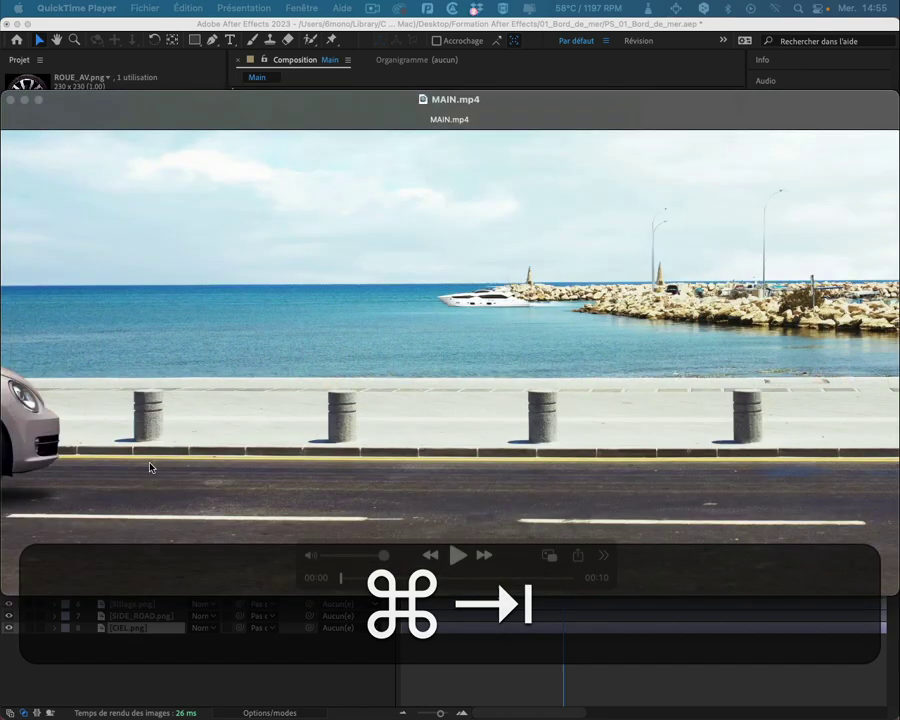
drag(340, 582, 597, 586)
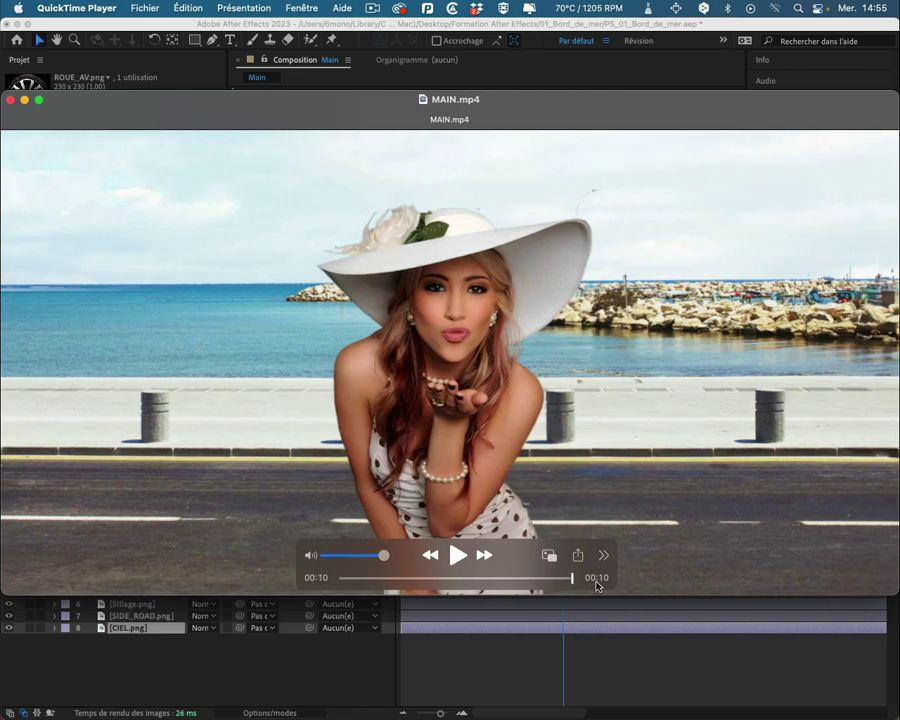
click(600, 583)
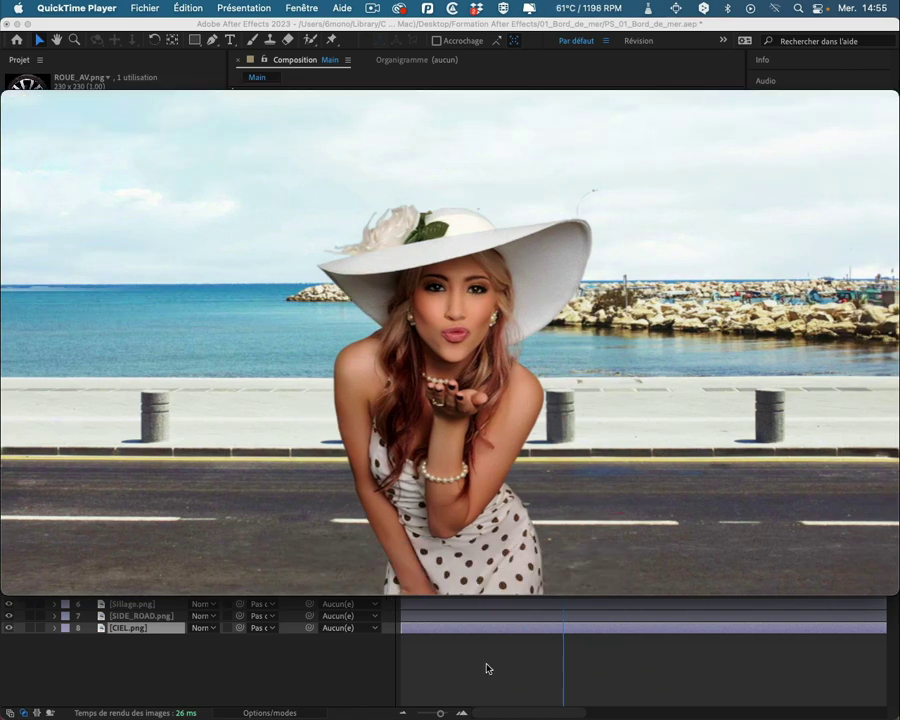
click(487, 663)
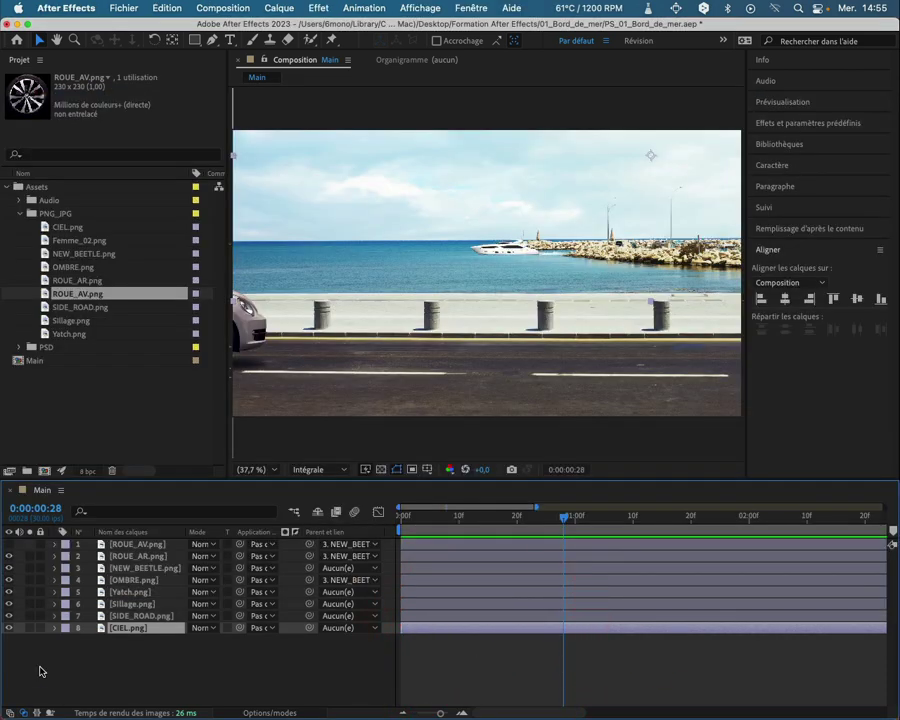
Step: Start Position animation on the CIEL.png layer with a keyframe at 0:00:00:00
drag(565, 519, 403, 519)
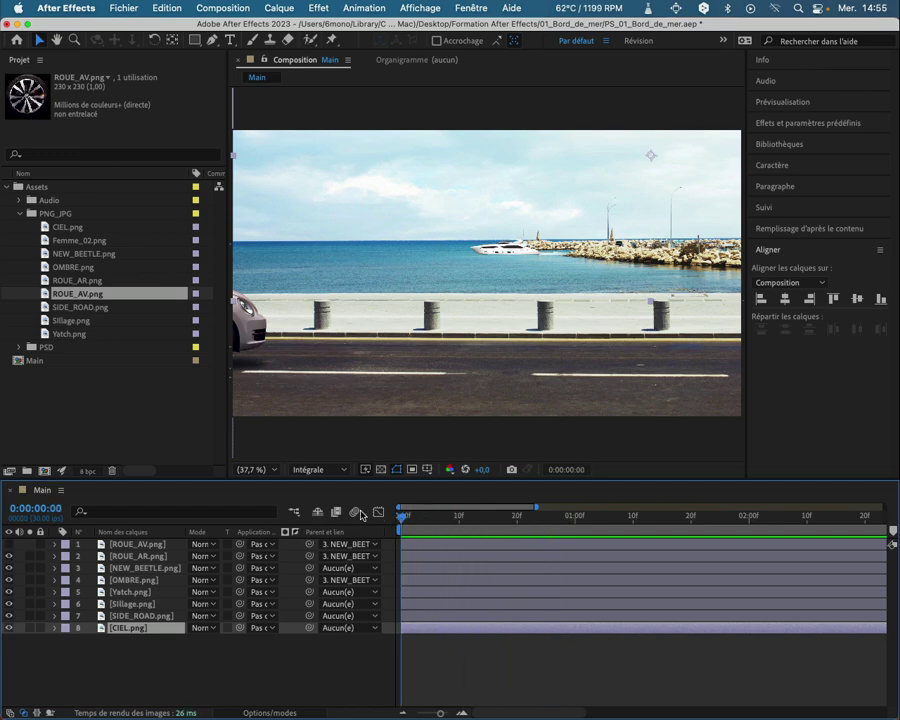
click(75, 645)
click(152, 627)
key(p)
click(89, 640)
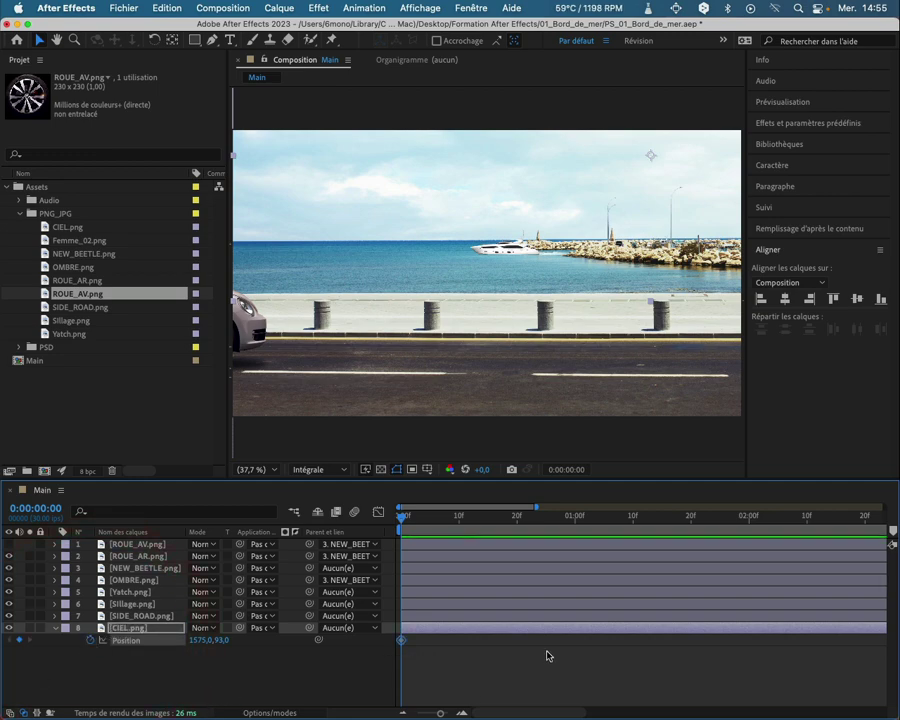
Step: Add a Position keyframe to CIEL.png at 0:00:09:29 and move the sky horizontally left to about X 501
key(o)
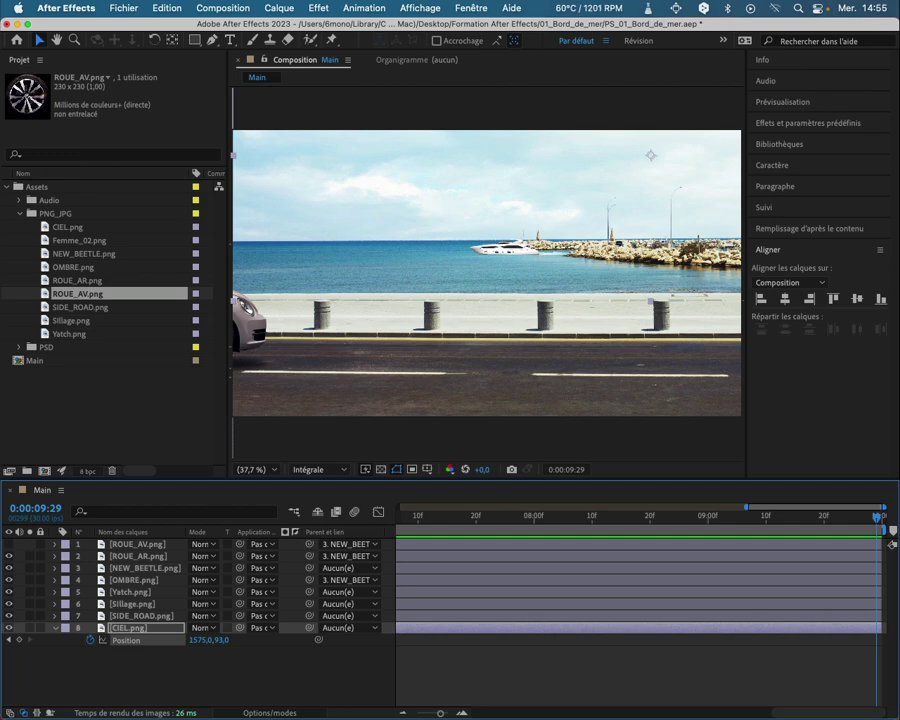
click(19, 640)
key(comma)
key(comma)
key(comma)
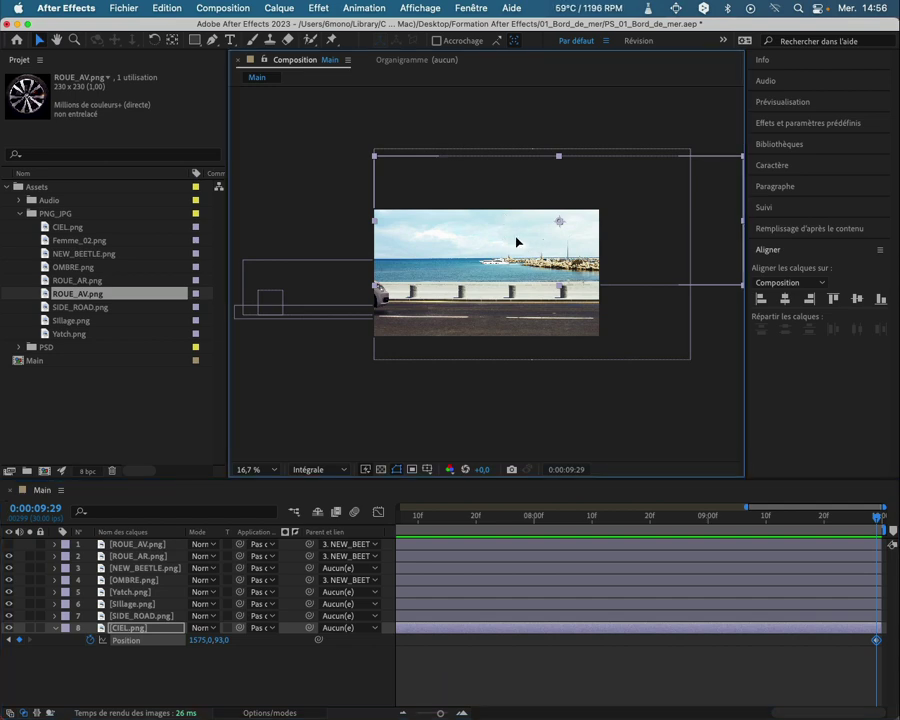
drag(514, 241, 394, 238)
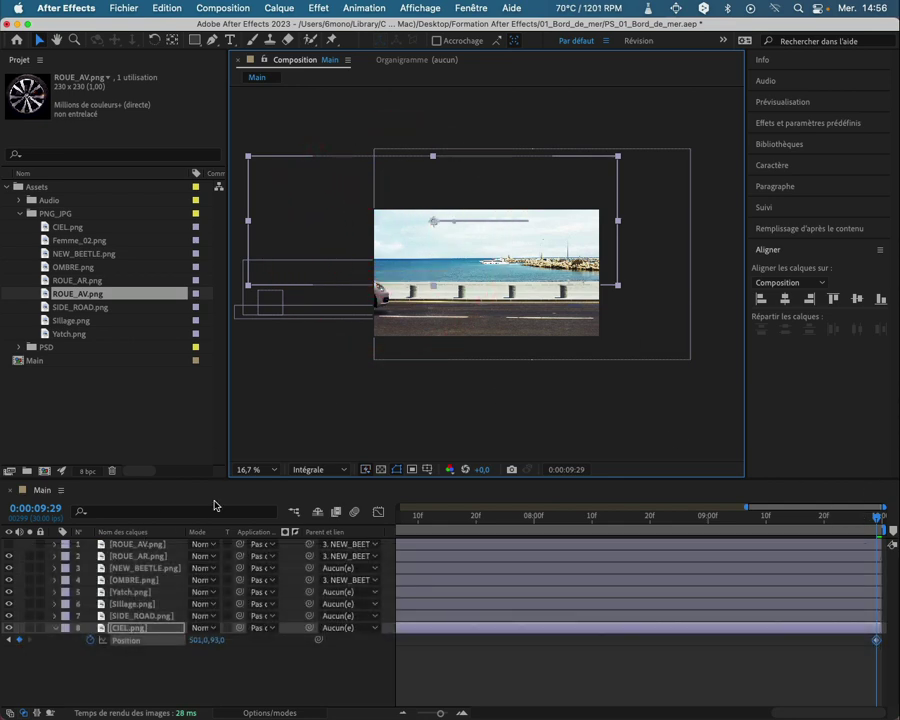
Step: Fit the composition in view and play the sky animation from the beginning to check its speed
click(320, 470)
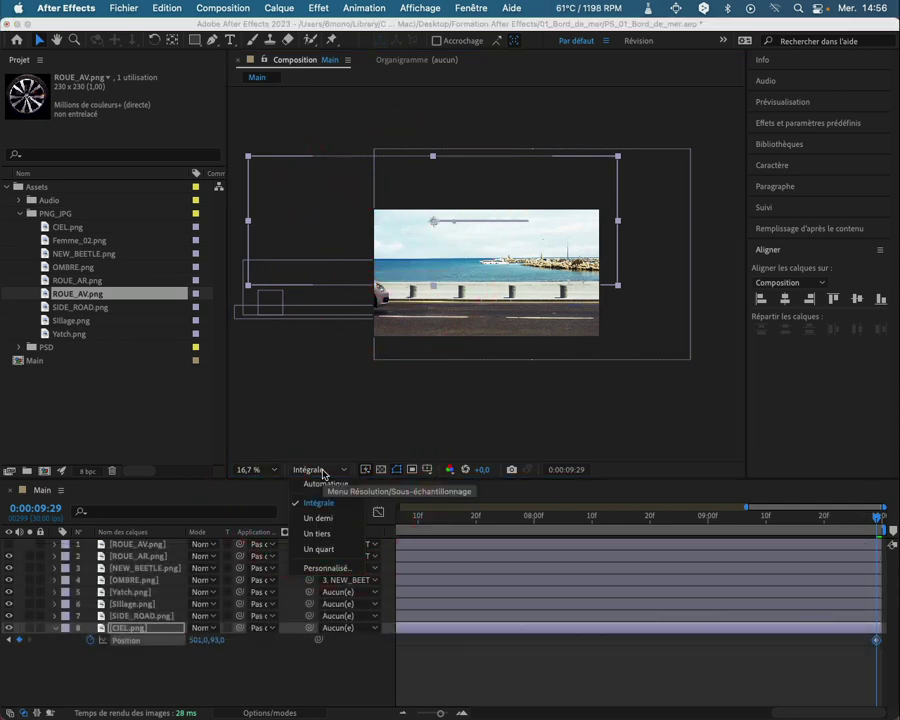
click(321, 469)
click(272, 469)
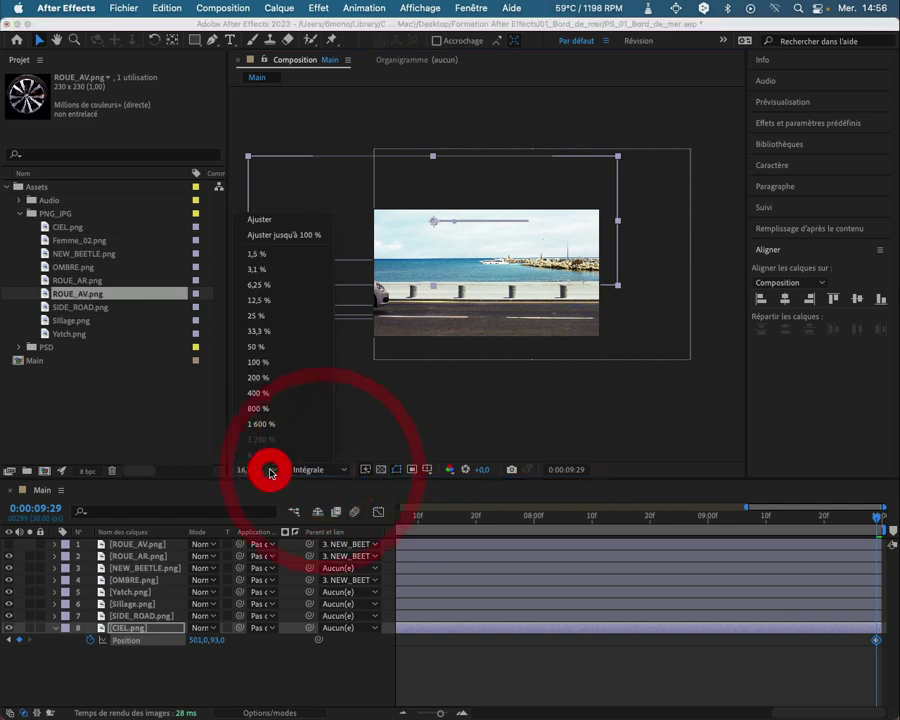
click(255, 236)
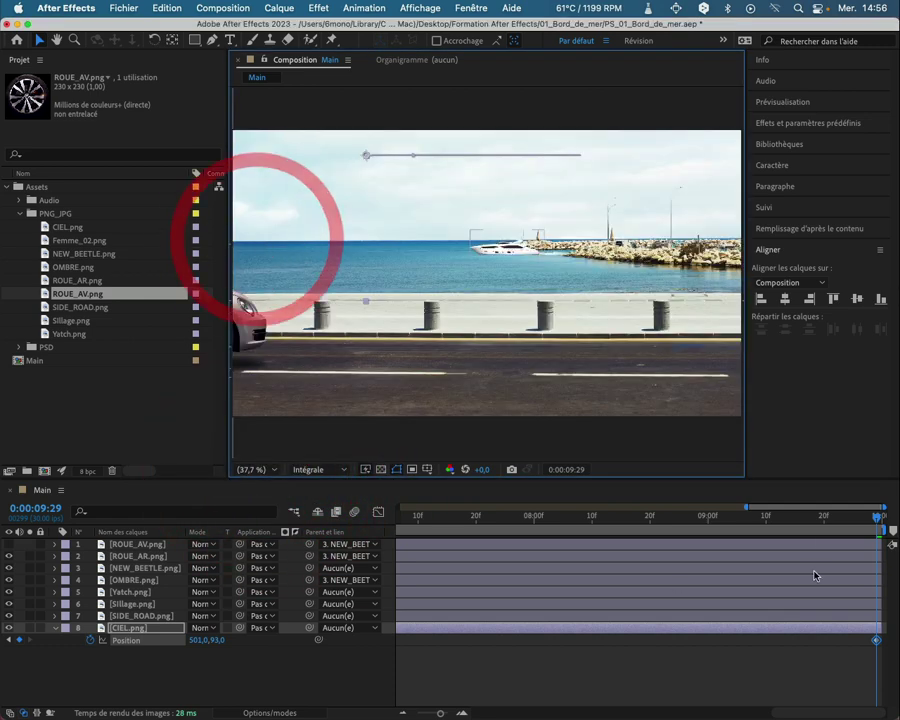
drag(876, 518, 176, 484)
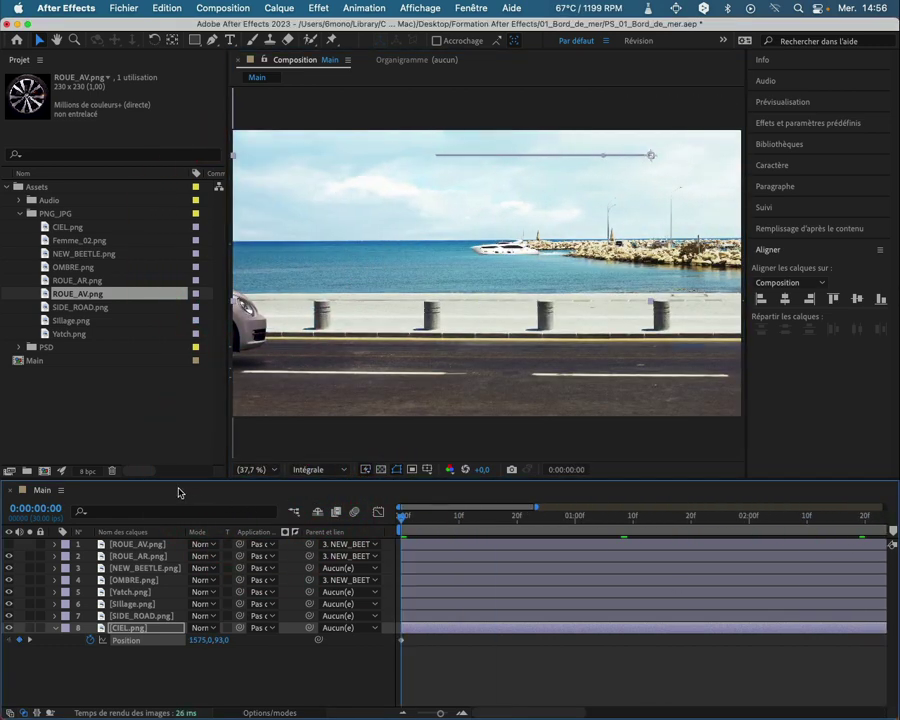
click(156, 480)
key(space)
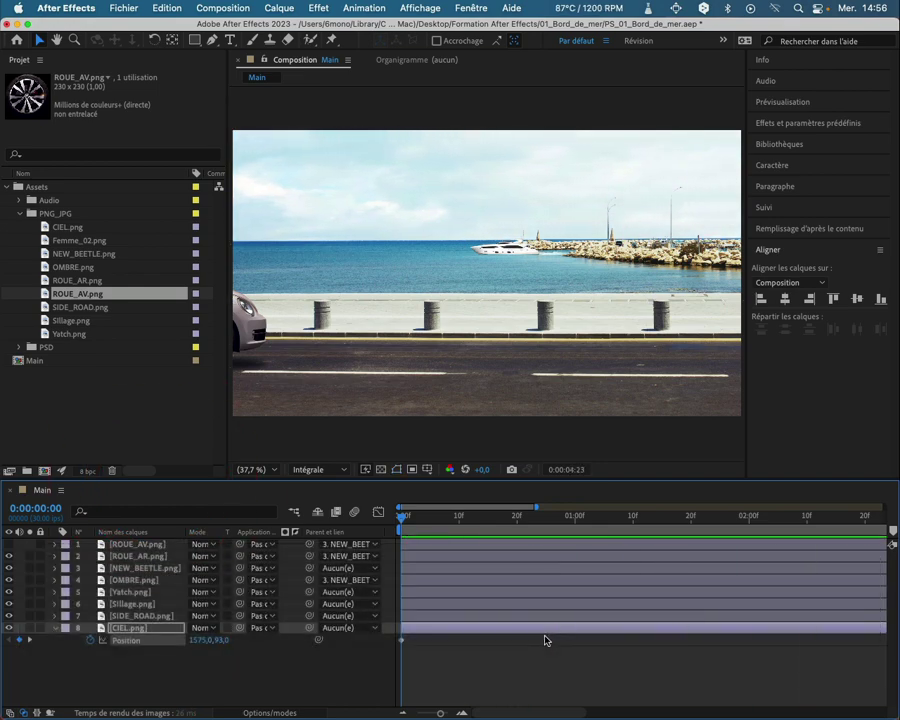
key(space)
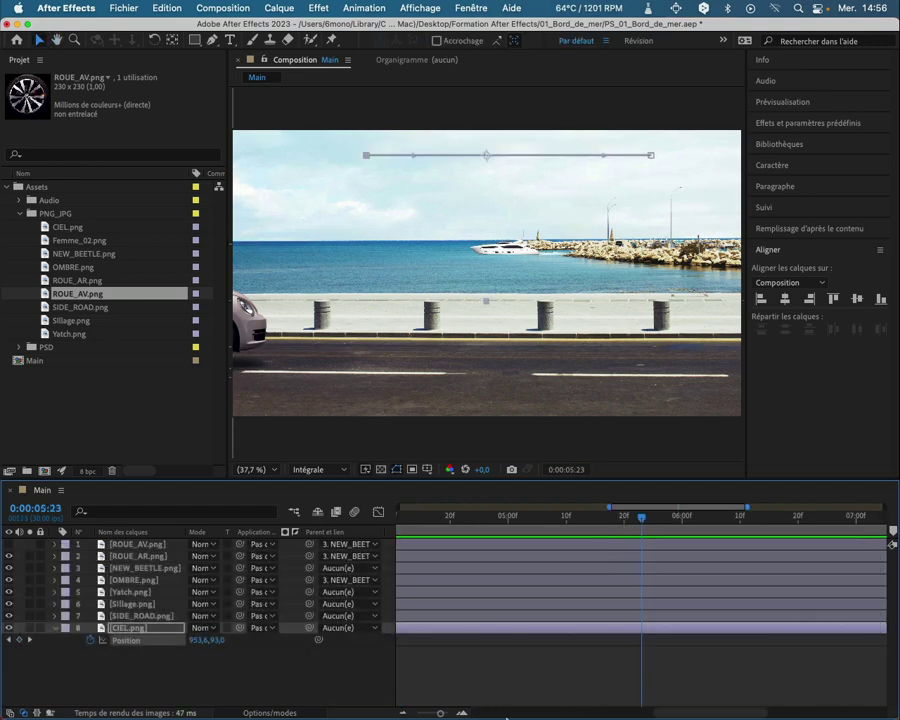
Step: Shorten the sky's travel by moving CIEL.png right to about X 999 at 0:00:09:29
scroll(498, 434, down, 3)
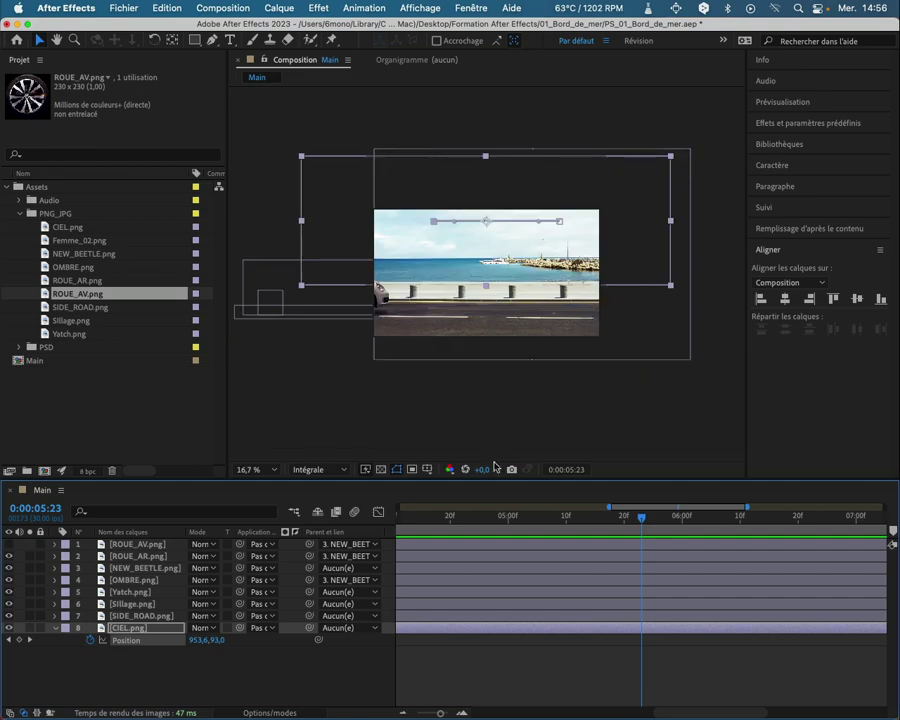
key(o)
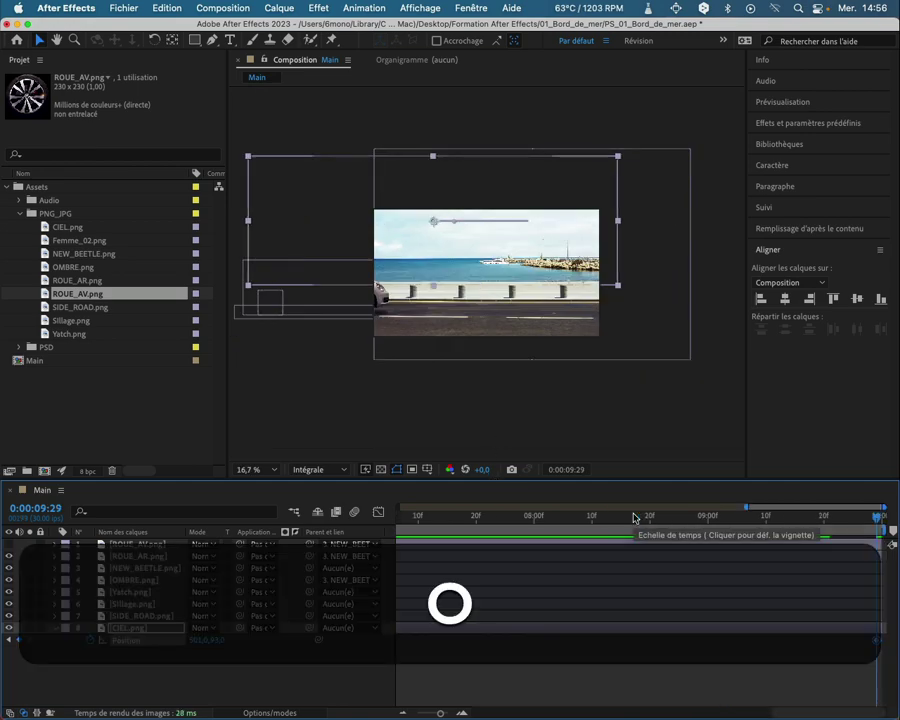
shift+drag(532, 197, 588, 193)
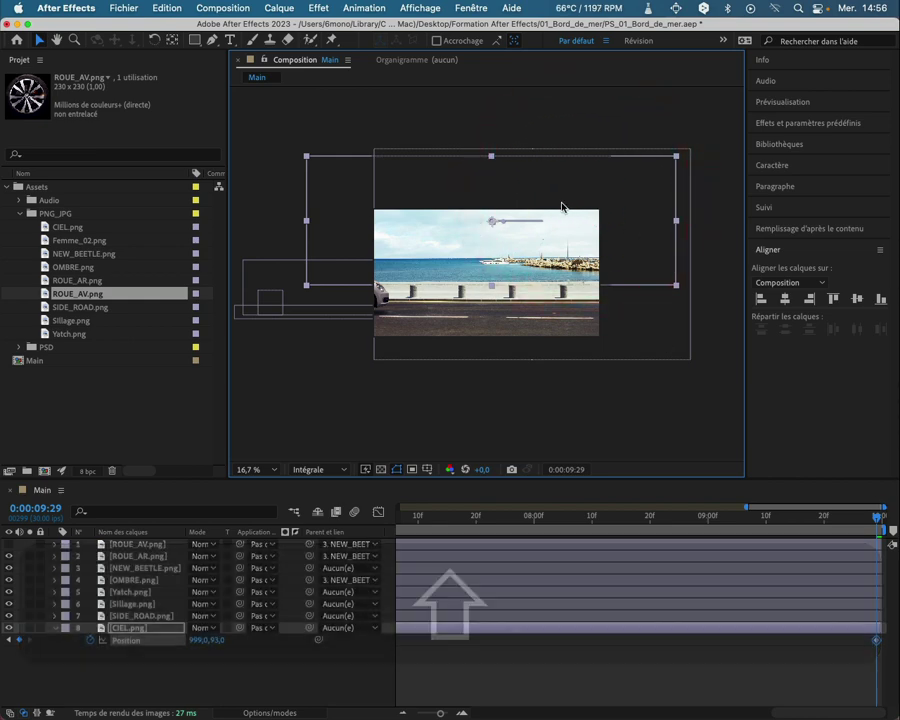
Step: Play the slower sky animation from the beginning with the full 10-second timeline shown, and deselect the layer
drag(875, 516, 192, 441)
key(space)
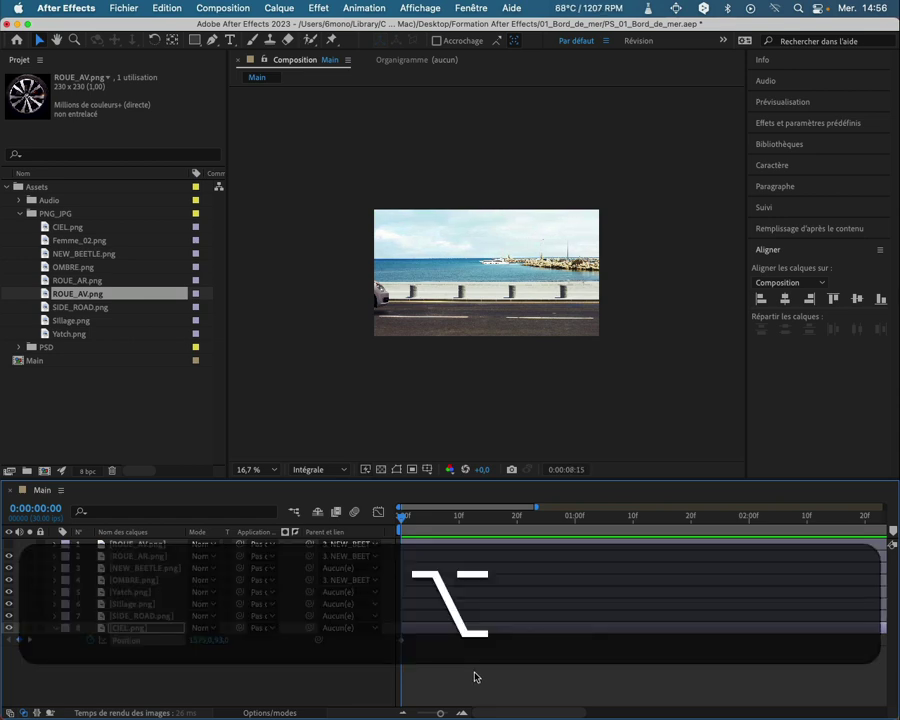
scroll(475, 688, down, 5)
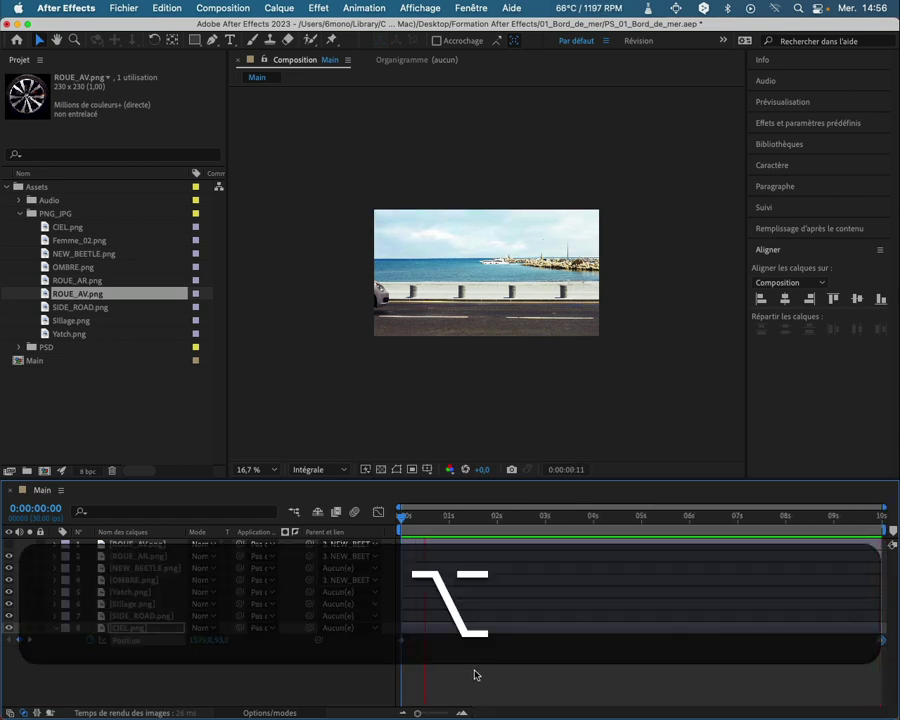
key(space)
click(522, 452)
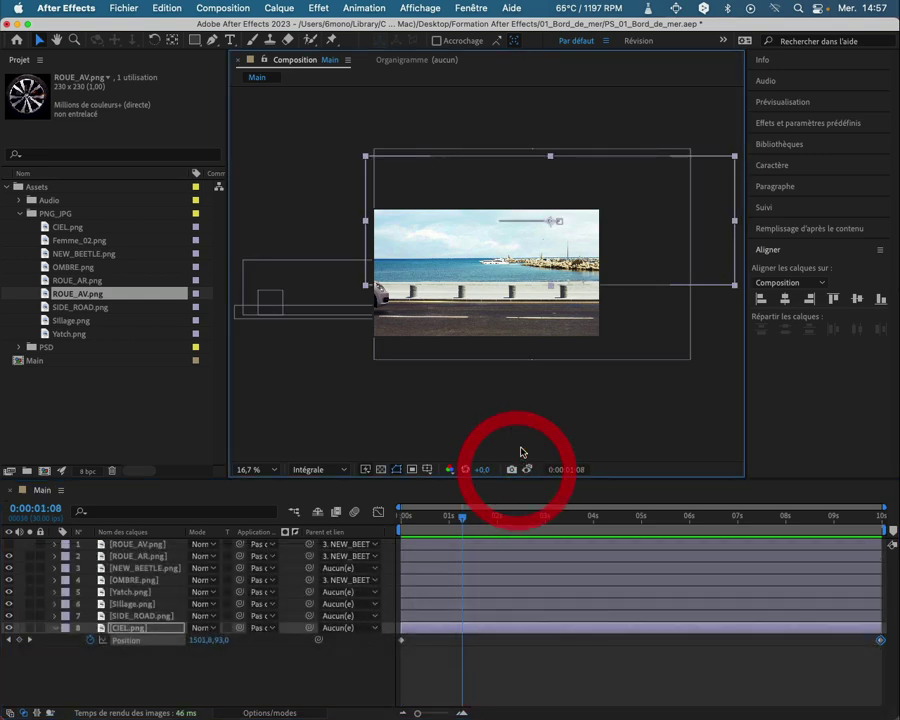
click(524, 428)
key(period)
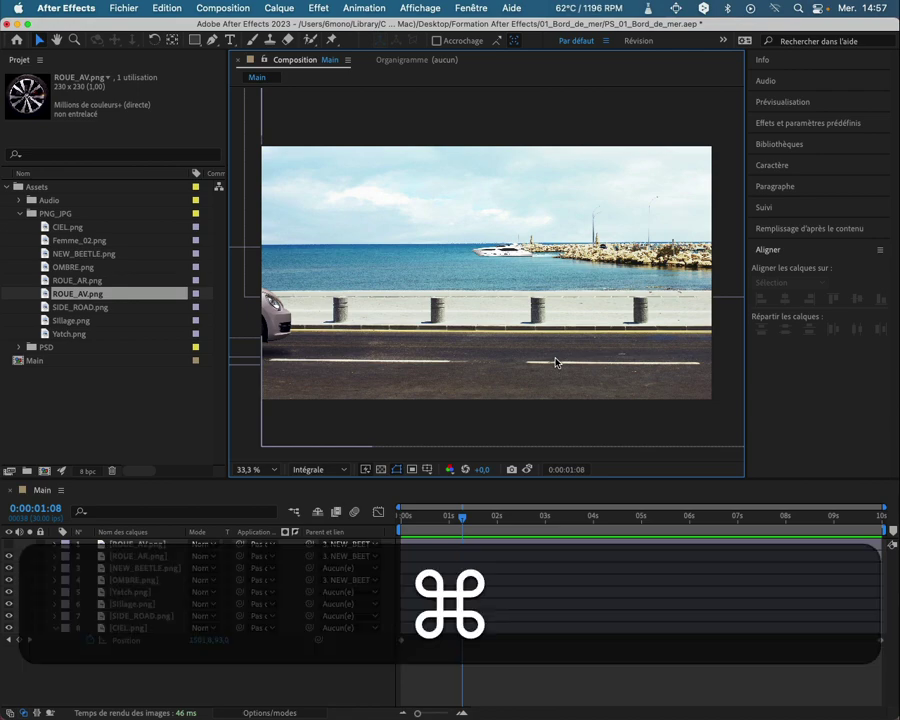
Step: Switch to QuickTime Player, compare the road's position at the start and end of MAIN.mp4, and return to After Effects
key(super+Tab)
key(super+Tab)
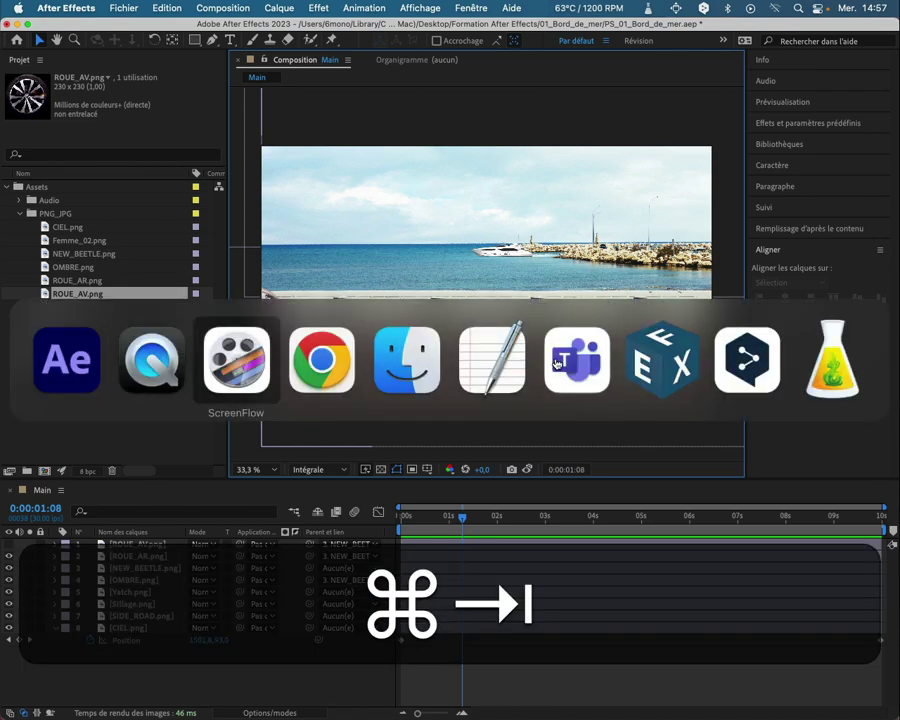
click(151, 360)
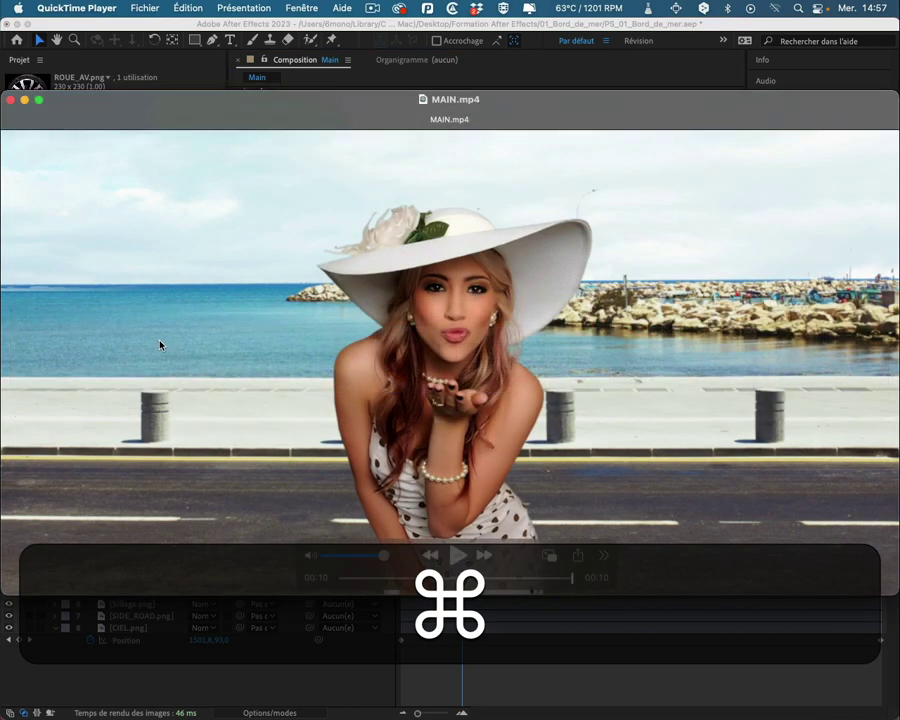
drag(571, 577, 275, 560)
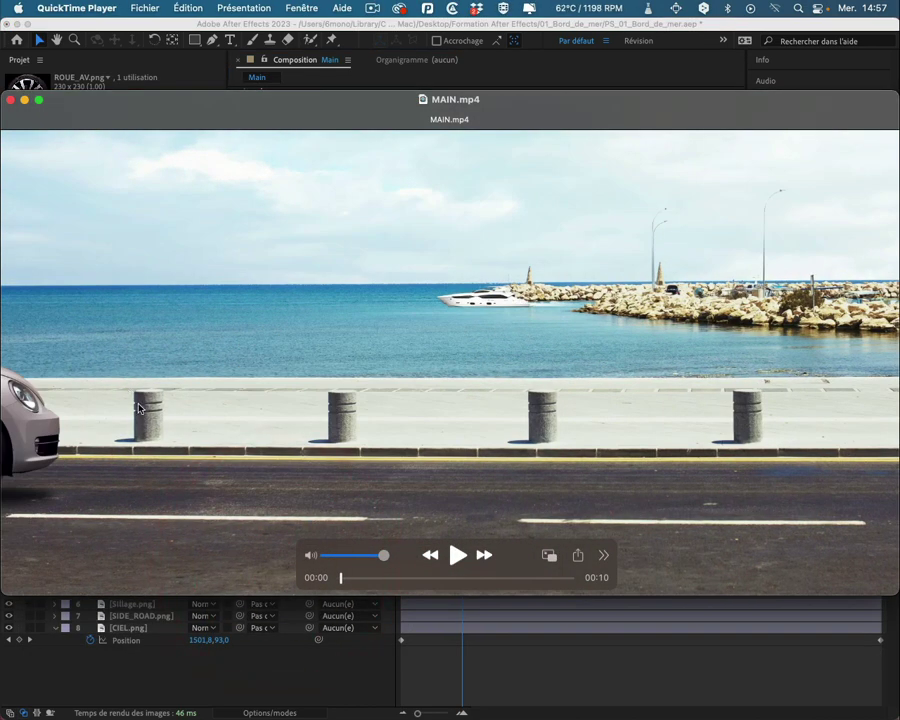
drag(340, 579, 539, 598)
drag(604, 581, 608, 580)
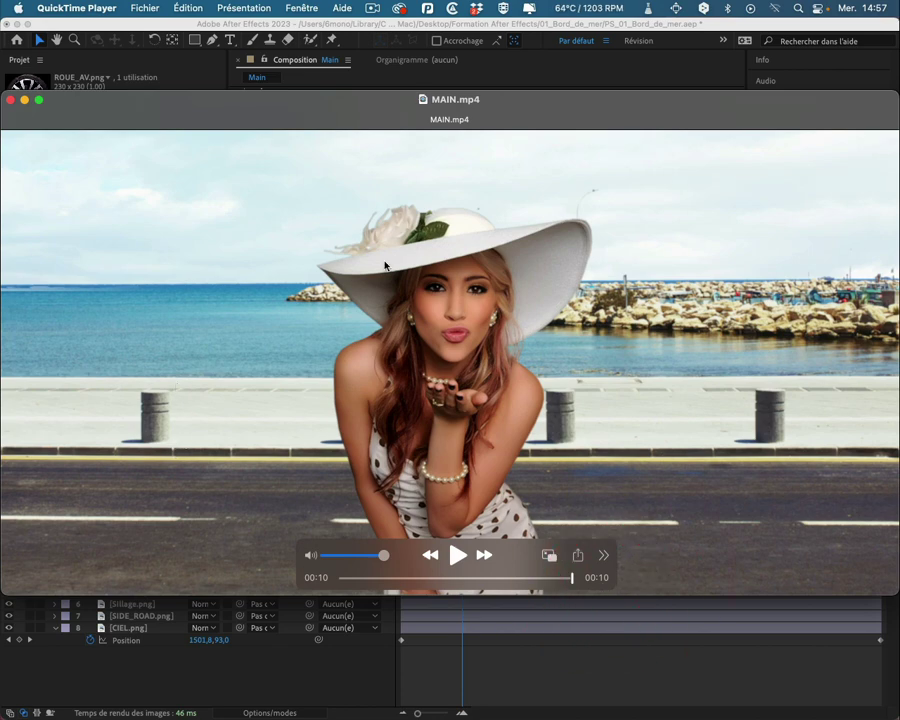
key(super+Tab)
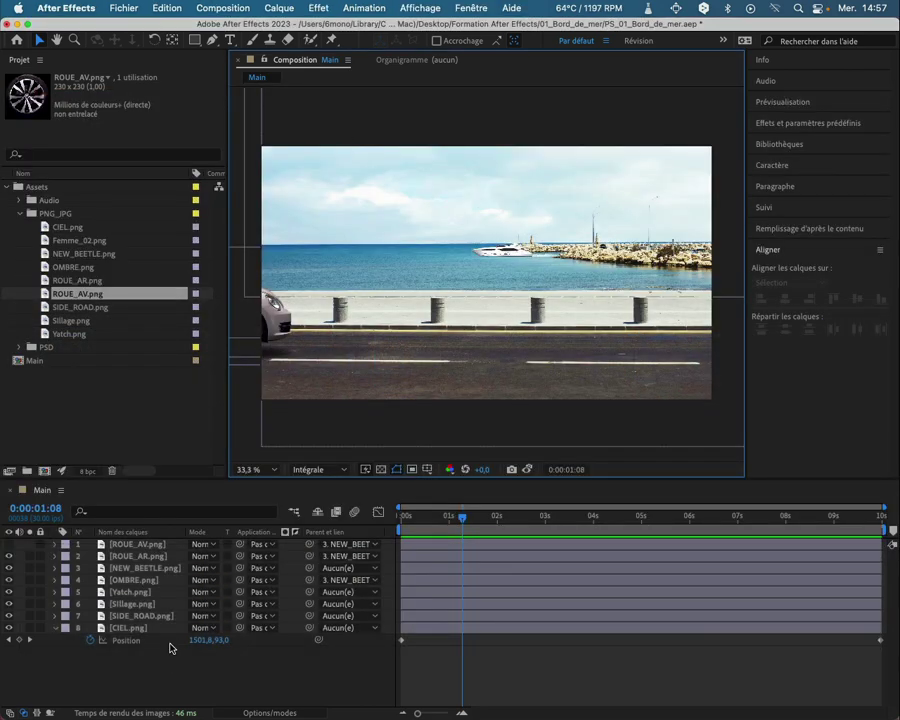
Step: Start Position animation on the SIDE_ROAD.png layer with a keyframe at 0:00:00:00
click(147, 616)
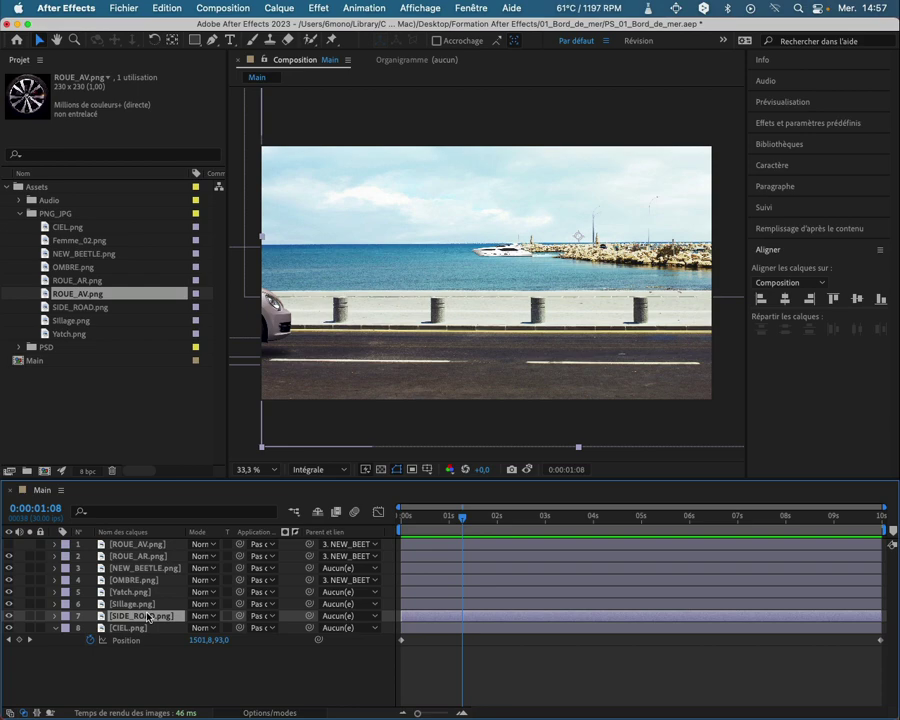
key(Home)
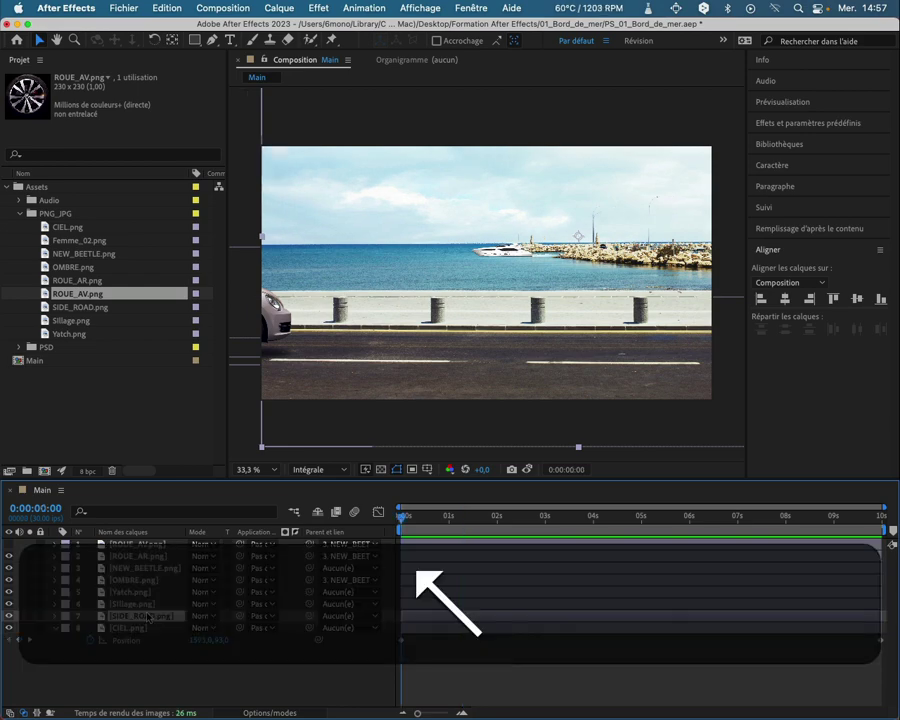
key(p)
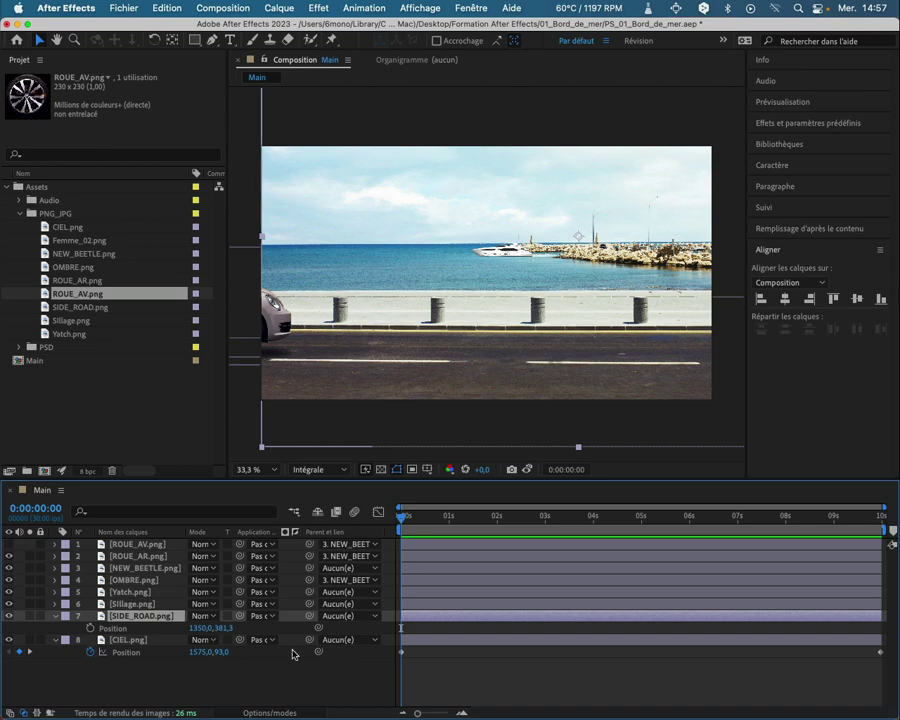
click(90, 628)
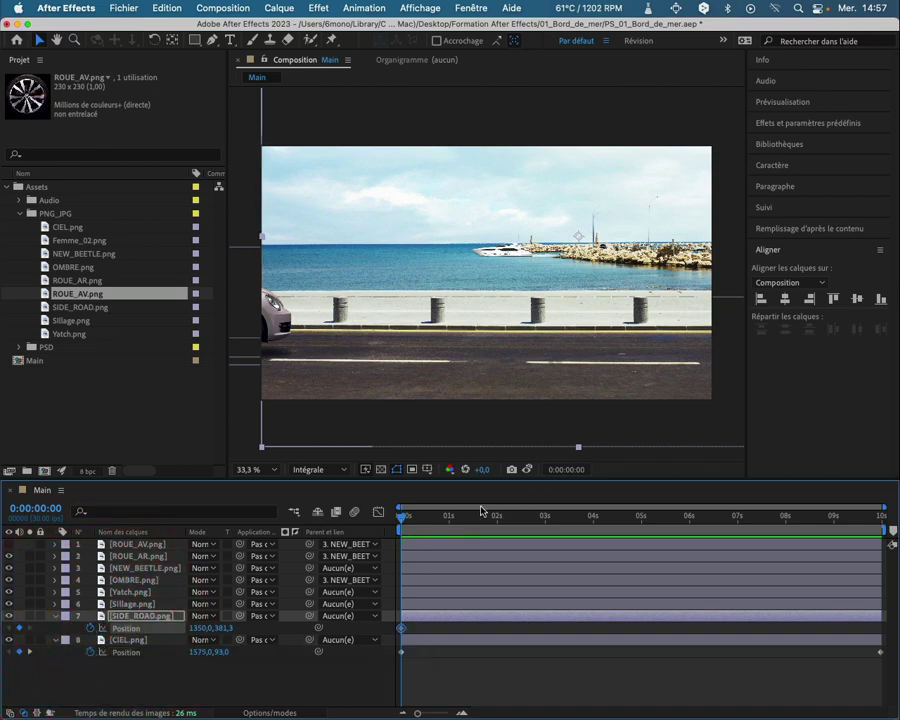
Step: Switch to QuickTime Player, scrub the end of MAIN.mp4 to find when the road stops moving, and return to After Effects
key(super+Tab)
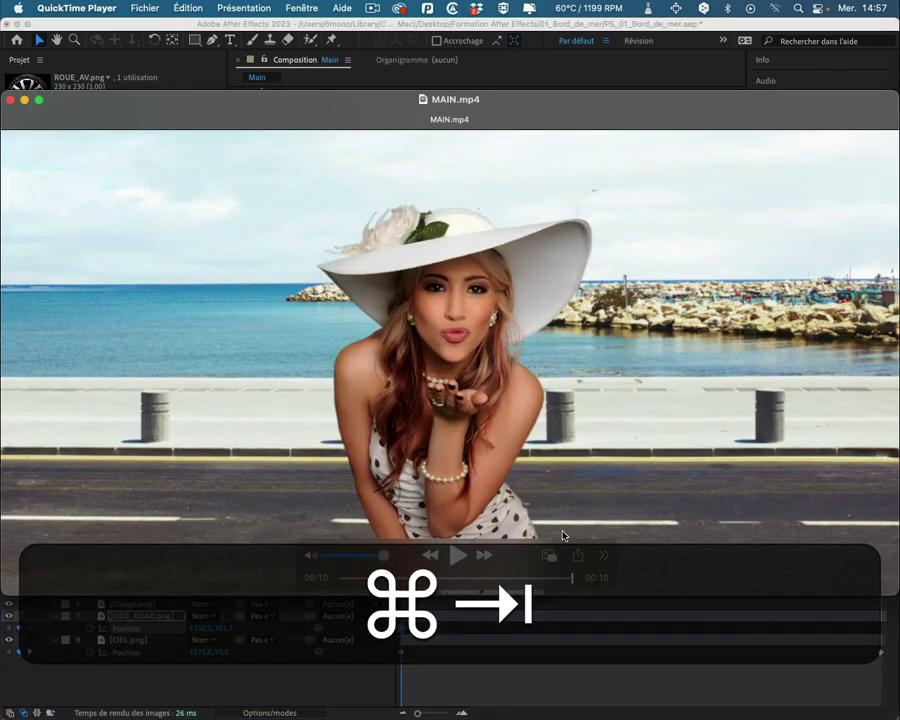
mouse_move(515, 583)
mouse_down()
mouse_move(444, 578)
mouse_move(537, 581)
mouse_move(447, 580)
mouse_move(514, 581)
mouse_up()
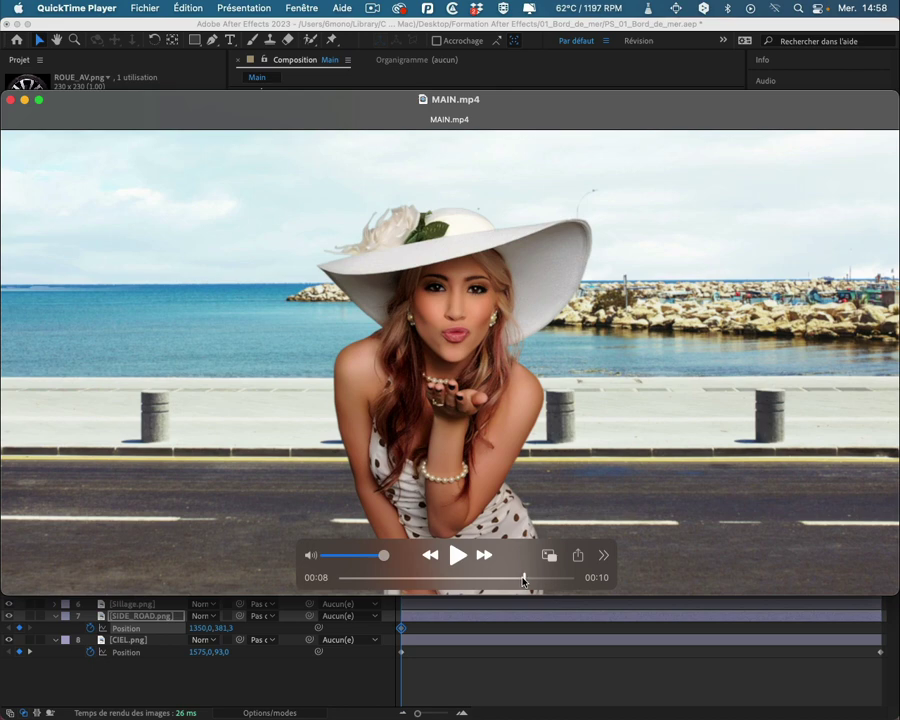
click(540, 598)
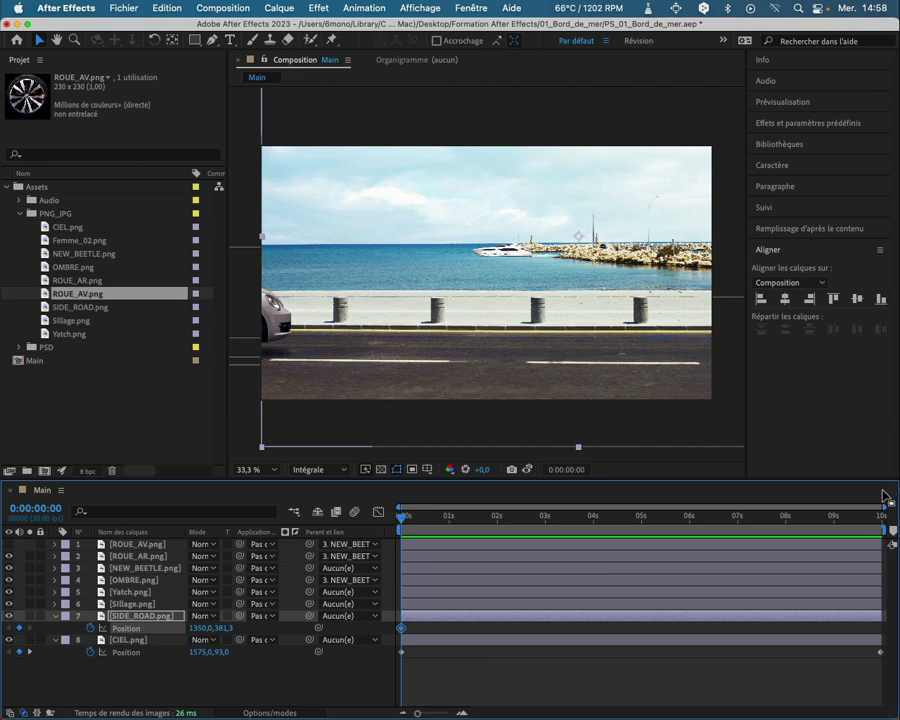
Step: Add a Position keyframe to SIDE_ROAD.png at 0:00:09:00 and move the road horizontally left to its end position
click(835, 520)
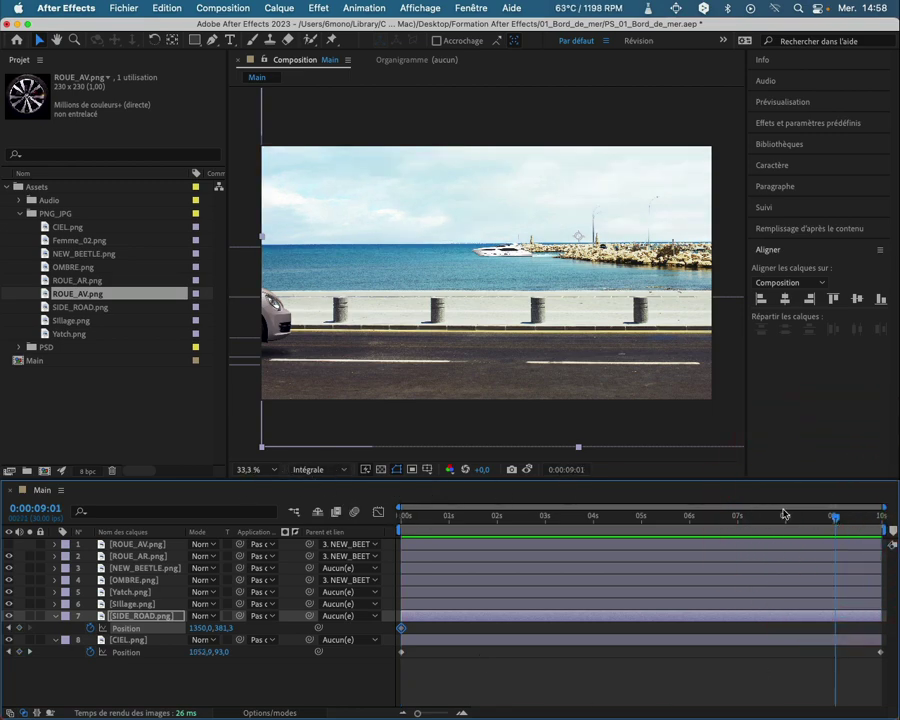
click(834, 518)
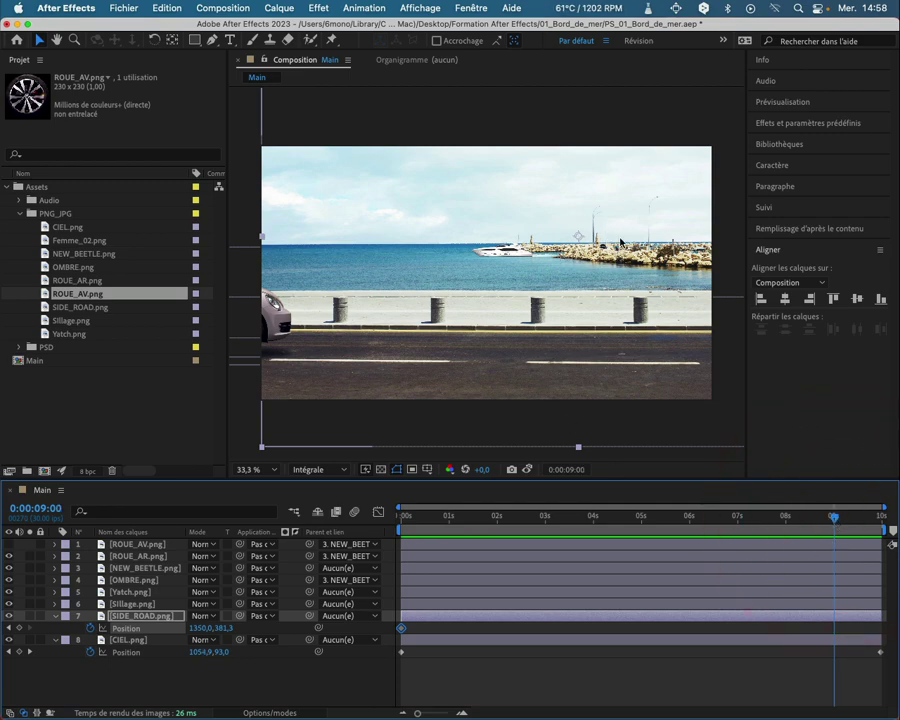
key(alt+shift+p)
click(620, 243)
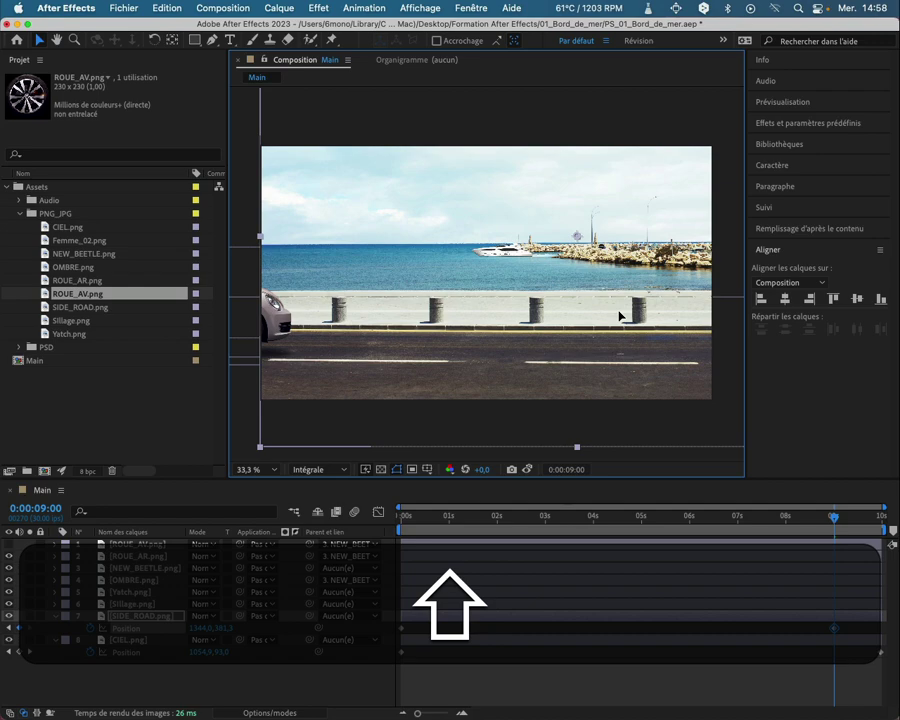
drag(620, 316, 512, 309)
Step: Play the composition from the beginning to check the road's movement against the sky
drag(834, 518, 308, 494)
key(space)
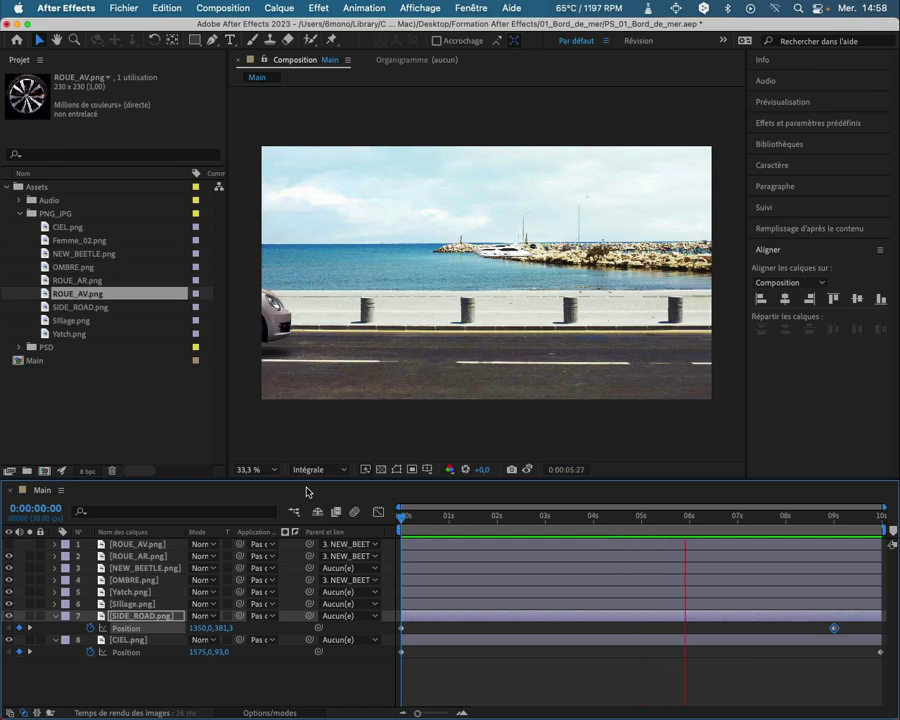
key(space)
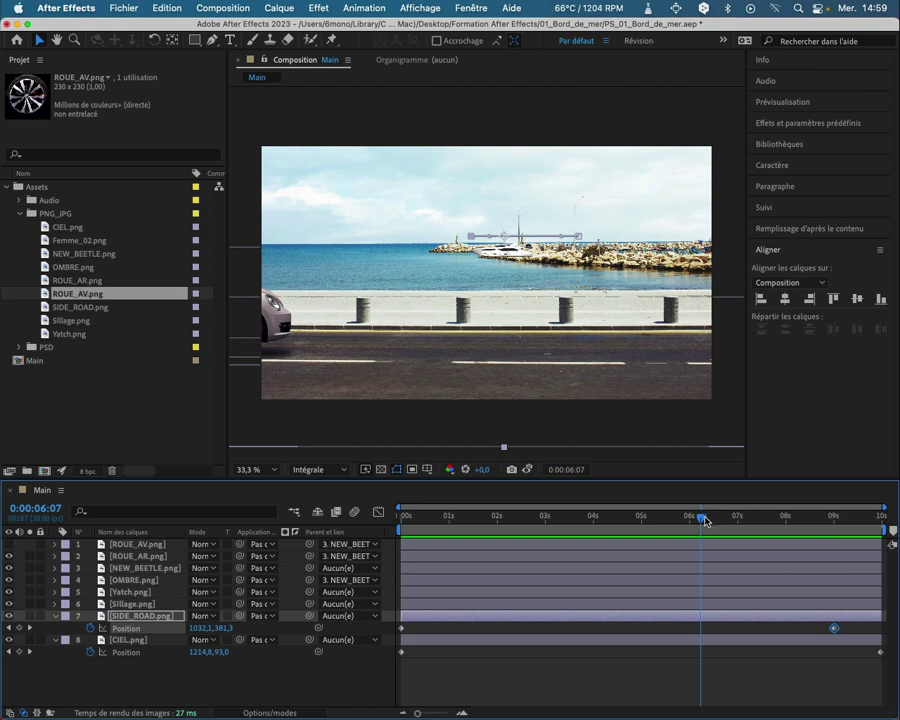
Step: Move the CIEL.png sky layer horizontally farther left at the composition's end, 0:00:09:29, to lengthen its travel
drag(722, 514, 880, 517)
click(815, 638)
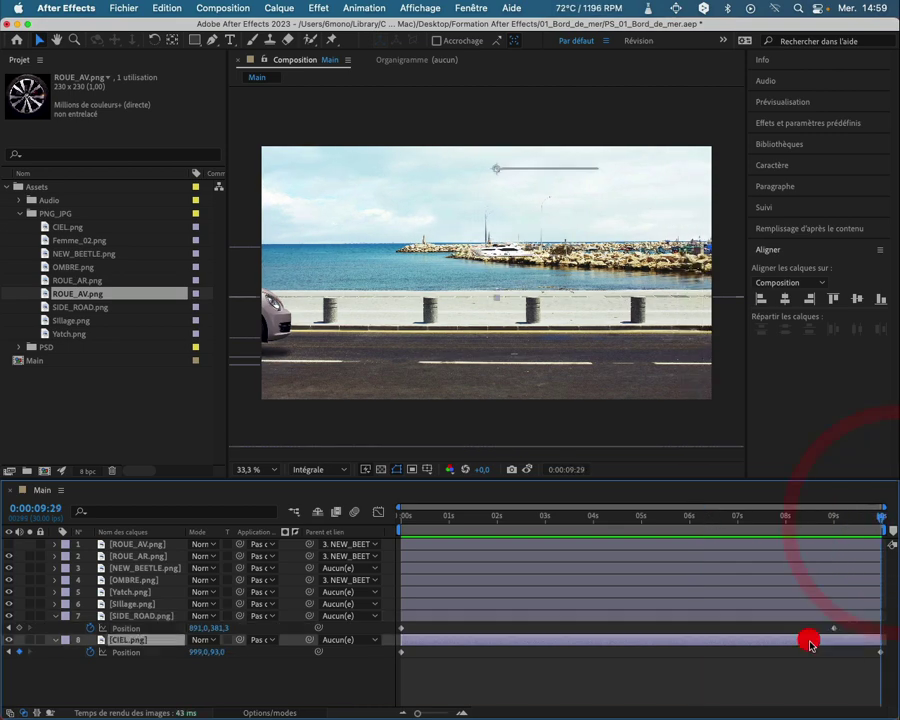
key(space)
drag(634, 286, 603, 283)
scroll(603, 283, down, 2)
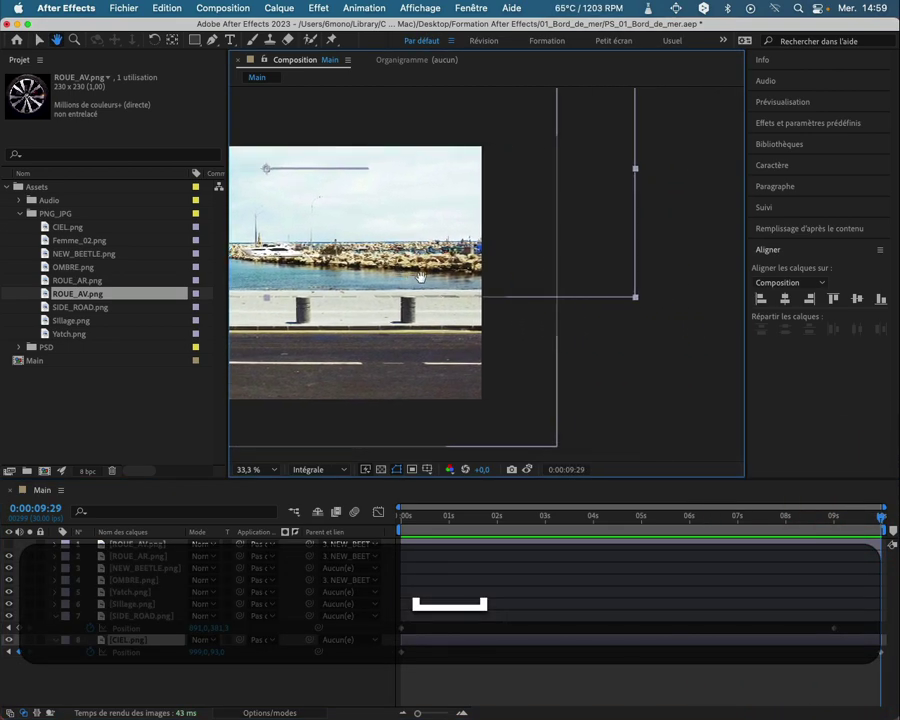
click(531, 307)
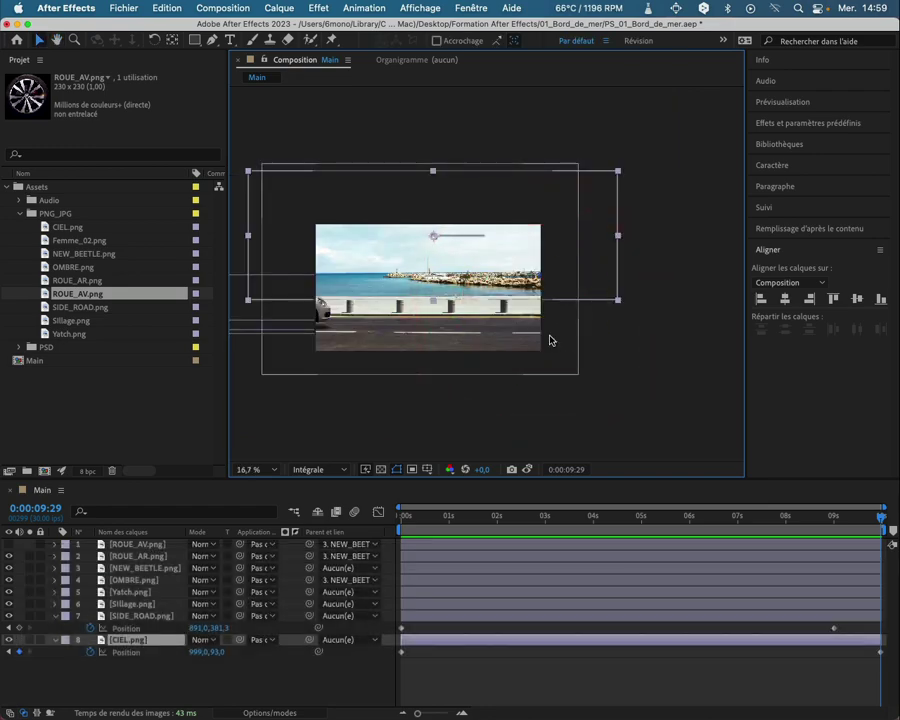
key(shift)
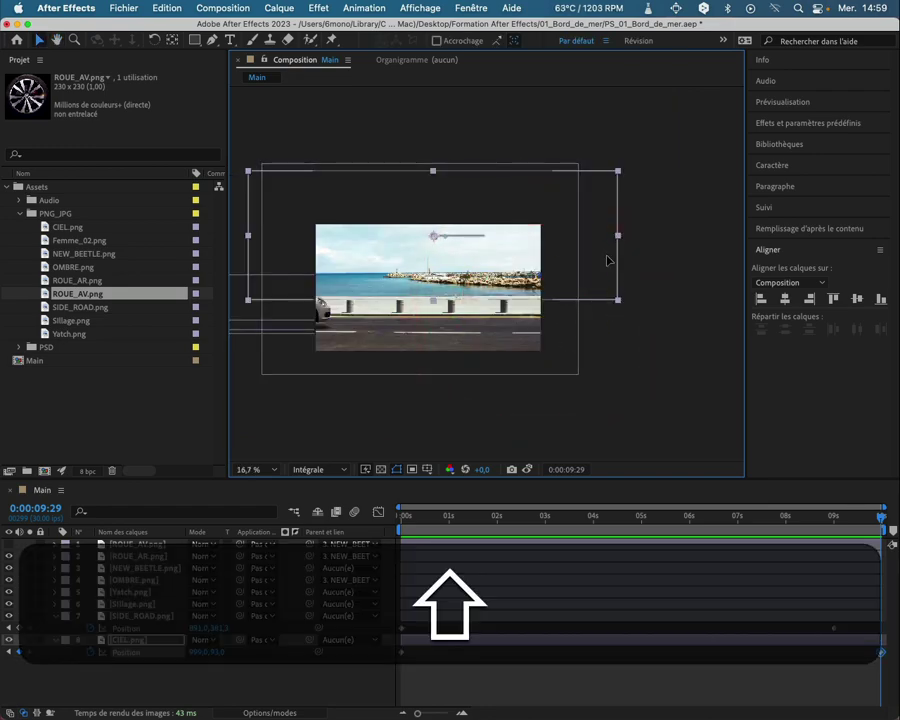
drag(607, 260, 557, 254)
Step: Play the composition from 0:00:00:00 to check the faster sky against the road, and return to the start
drag(882, 517, 307, 487)
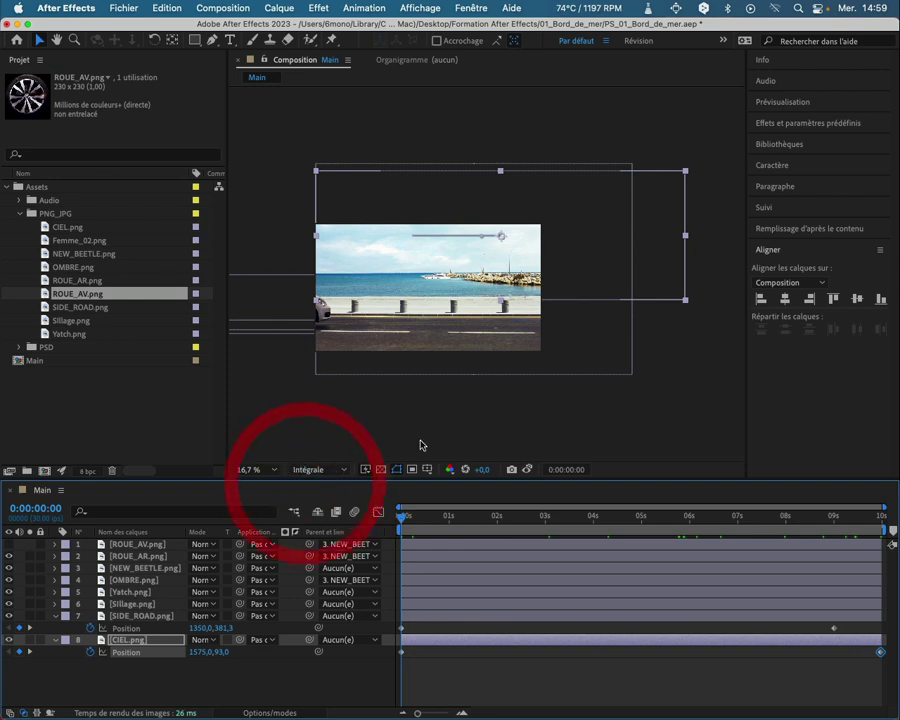
scroll(420, 440, up, 2)
key(space)
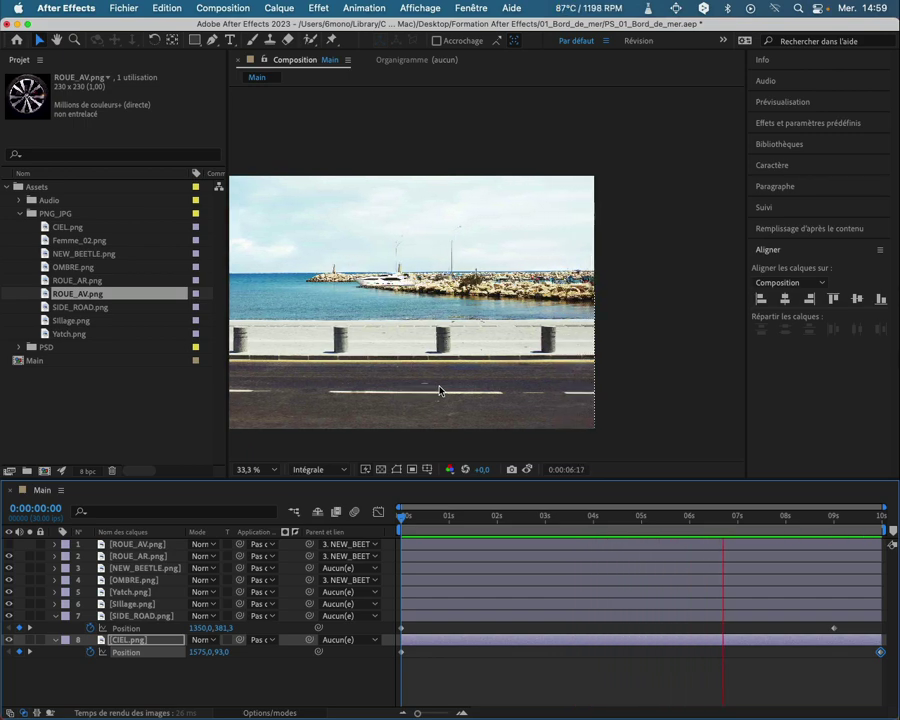
key(space)
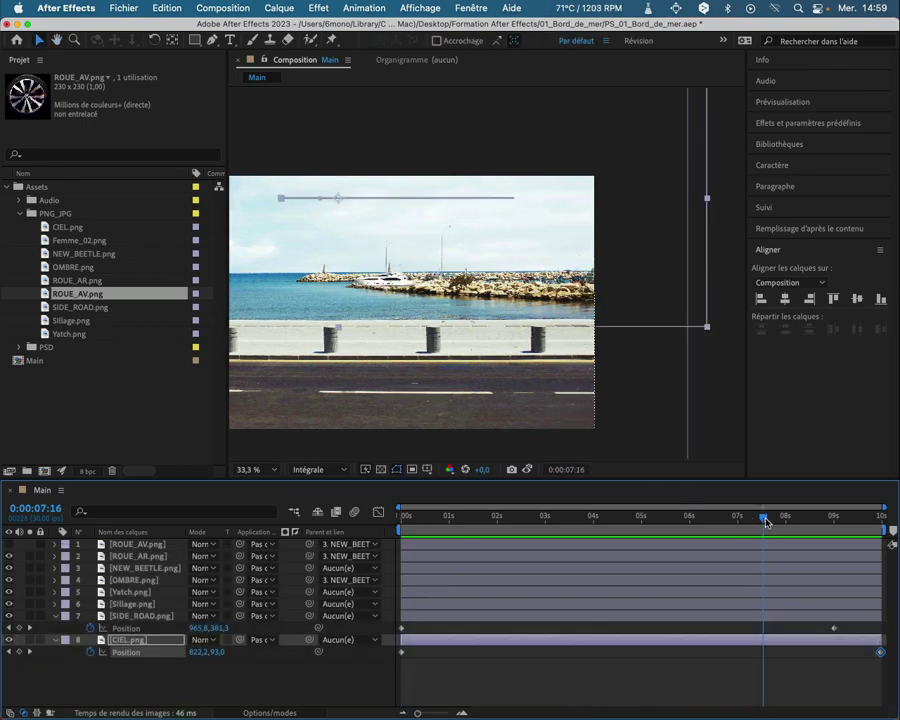
key(Home)
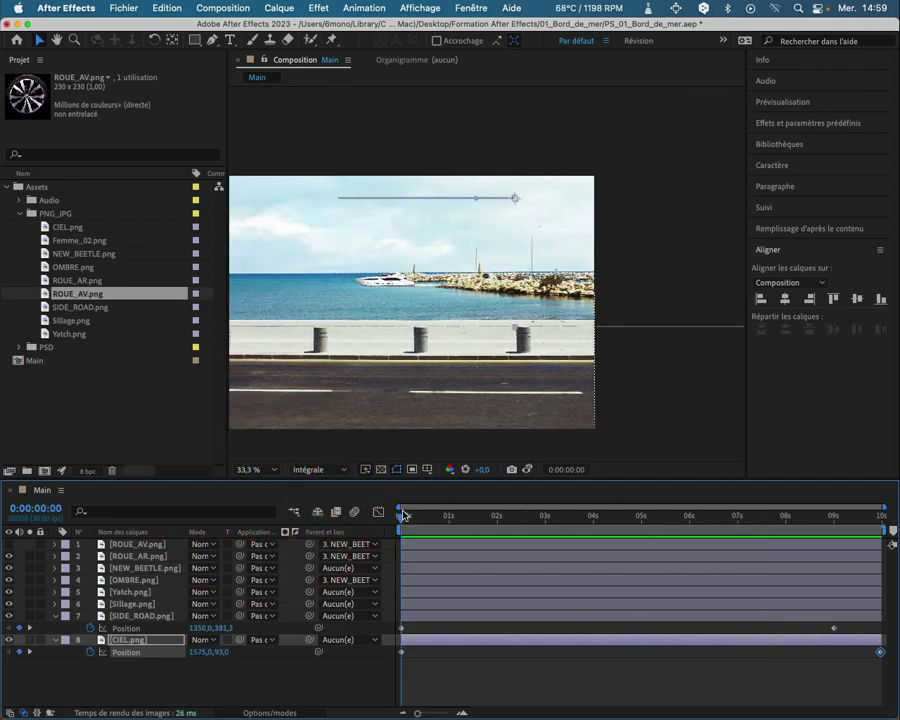
mouse_move(403, 518)
mouse_down()
mouse_move(645, 522)
mouse_move(692, 535)
mouse_move(560, 520)
mouse_move(402, 520)
mouse_up()
Step: Collapse the SIDE_ROAD.png and CIEL.png properties and start Position animation on Yatch.png with a keyframe at 0:00:00:00
click(55, 616)
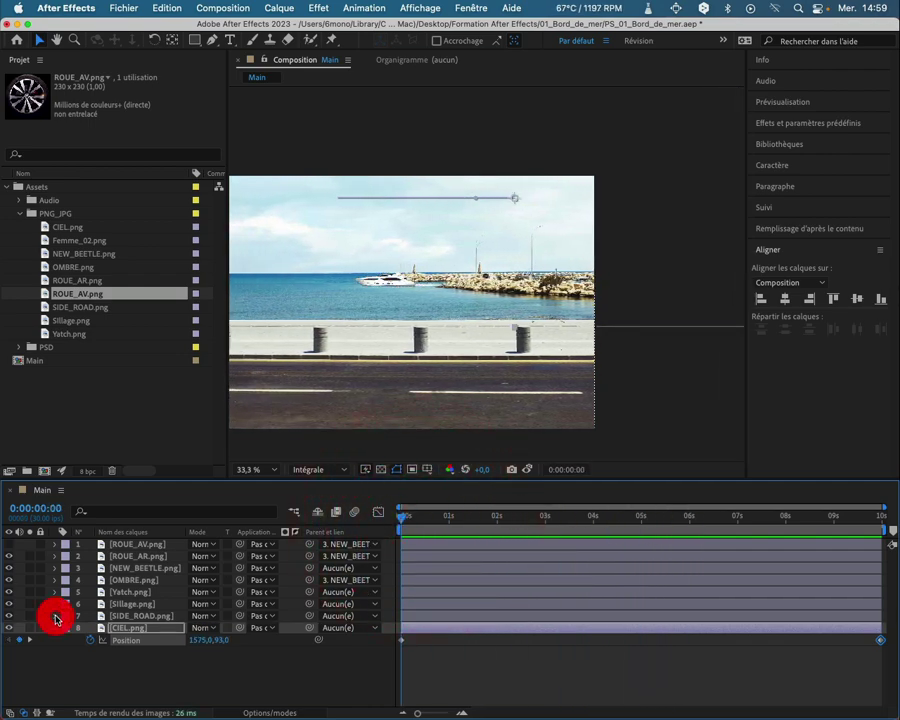
click(54, 628)
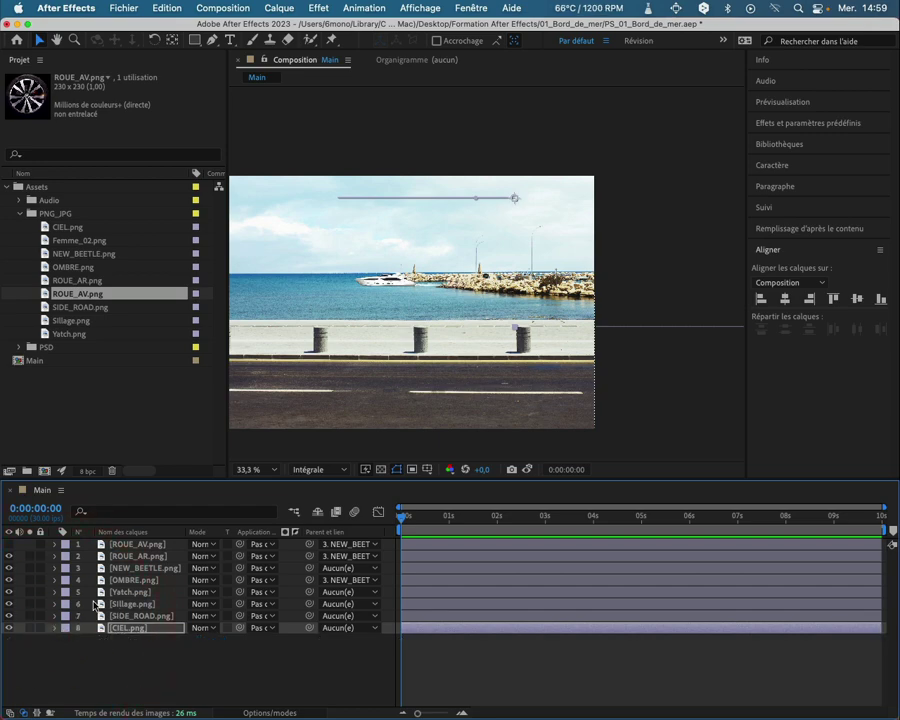
click(150, 592)
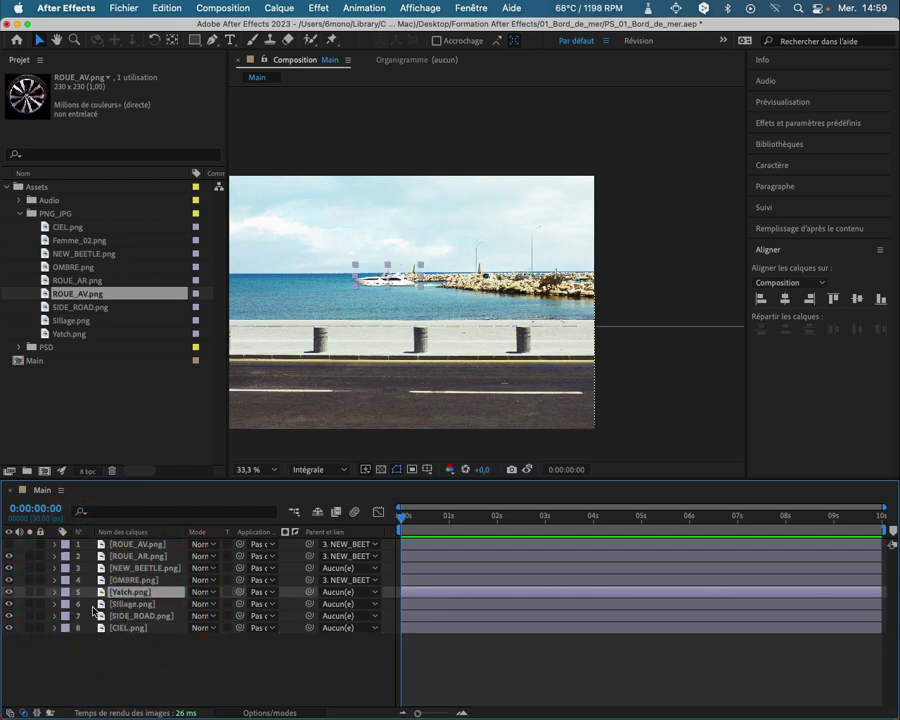
mouse_move(27, 692)
key(p)
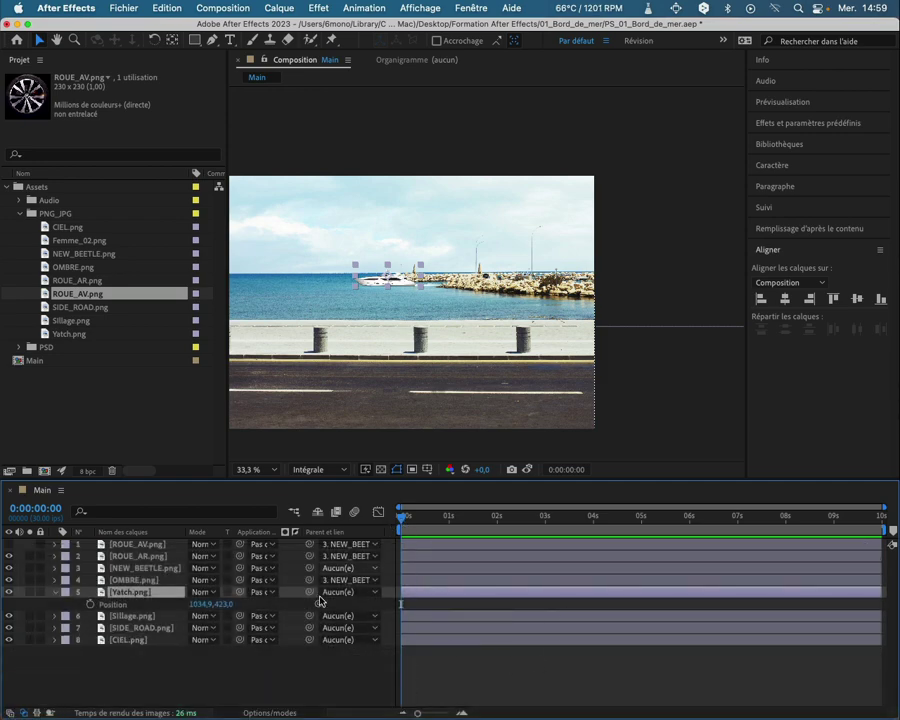
click(90, 605)
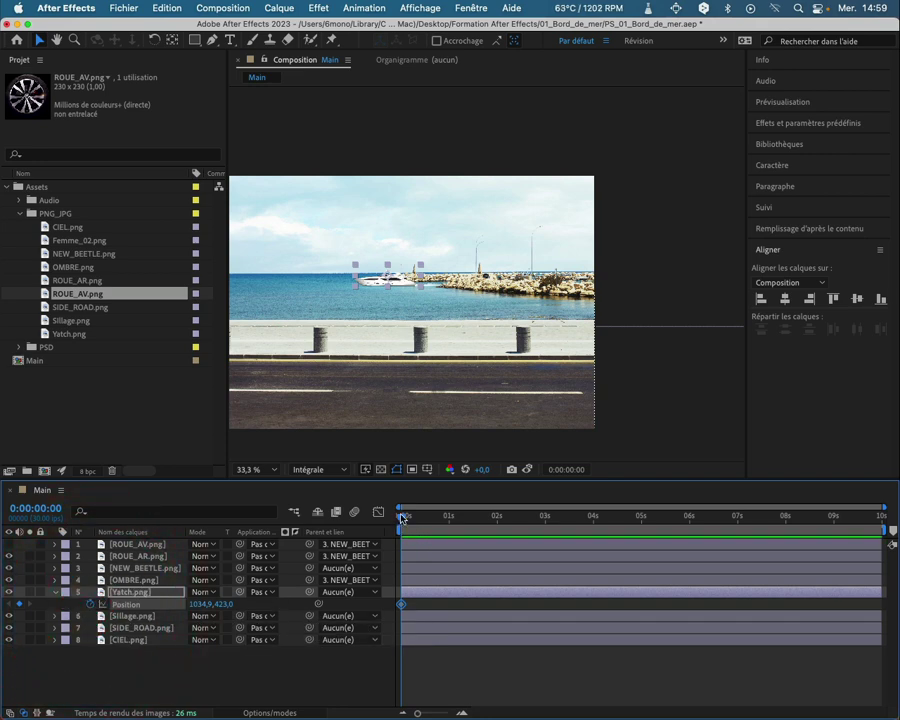
Step: Add a Position keyframe to Yatch.png at 0:00:08:00 by moving the yacht left until it is completely outside the frame
drag(410, 522, 893, 540)
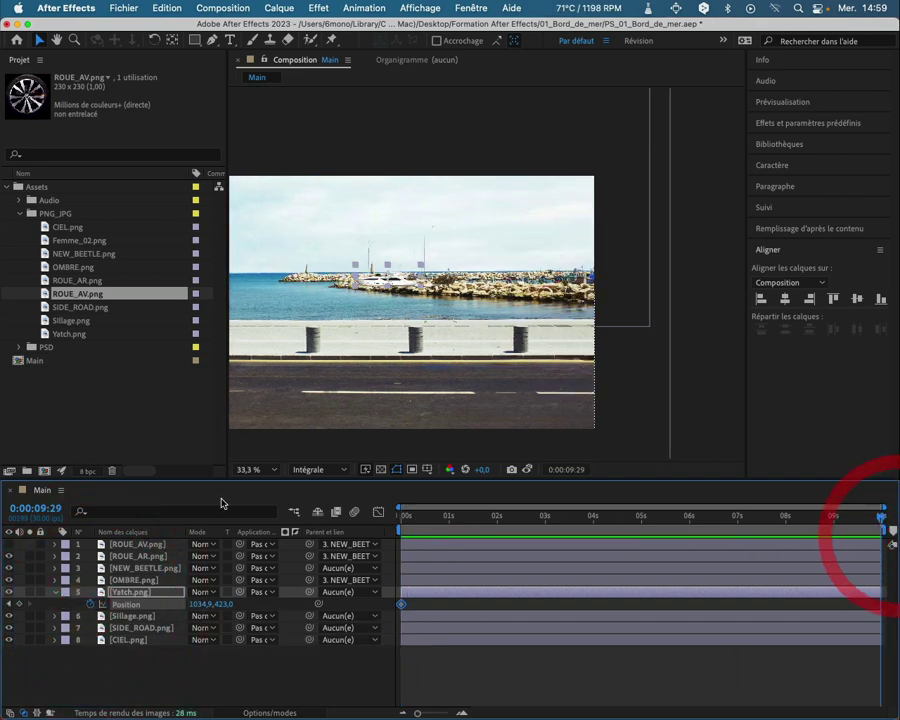
click(258, 470)
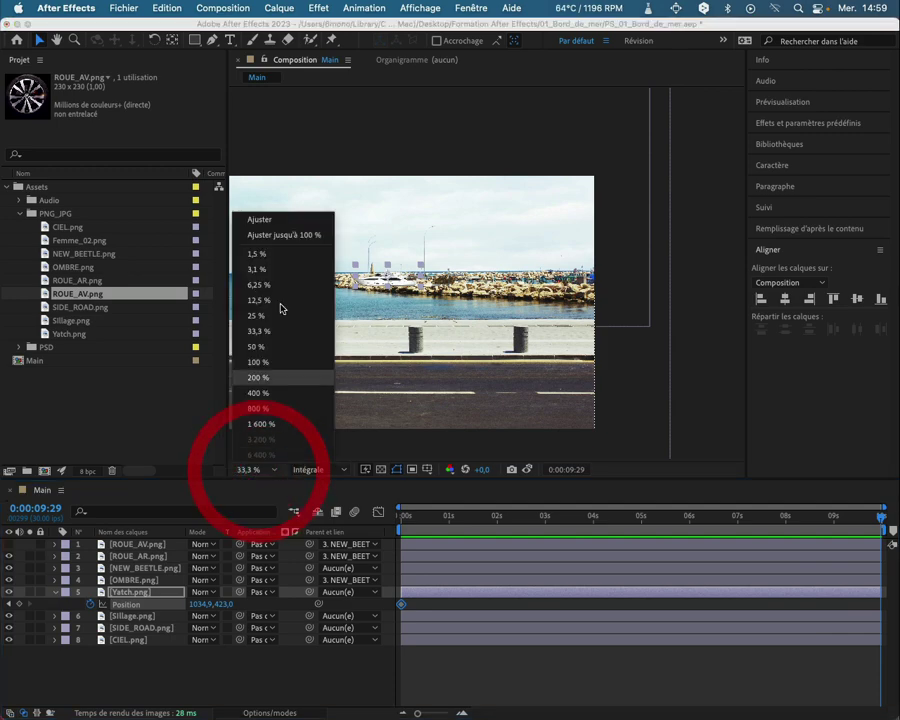
click(265, 235)
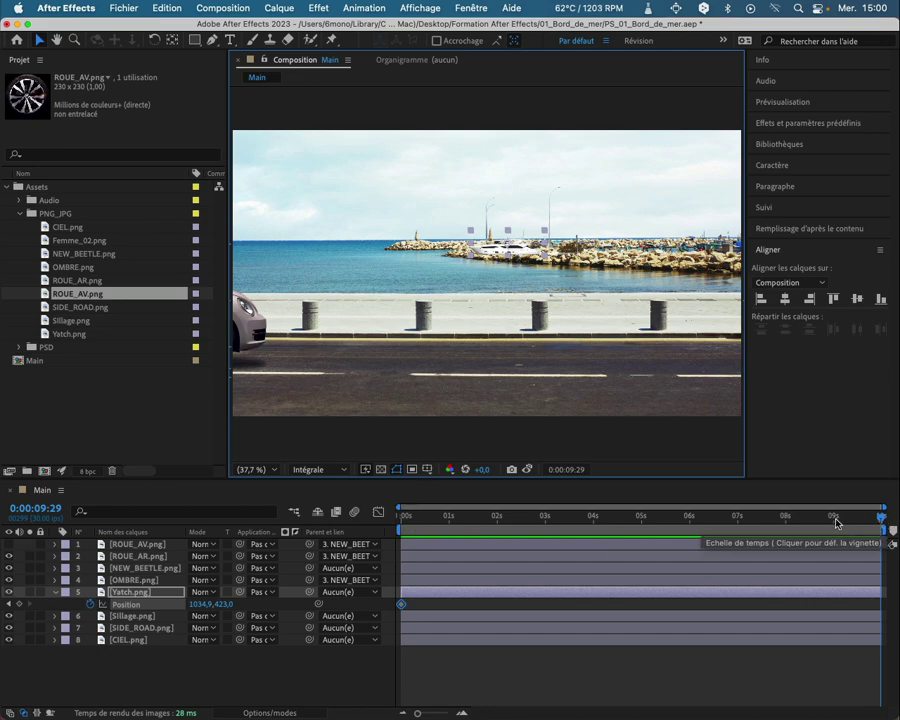
click(785, 519)
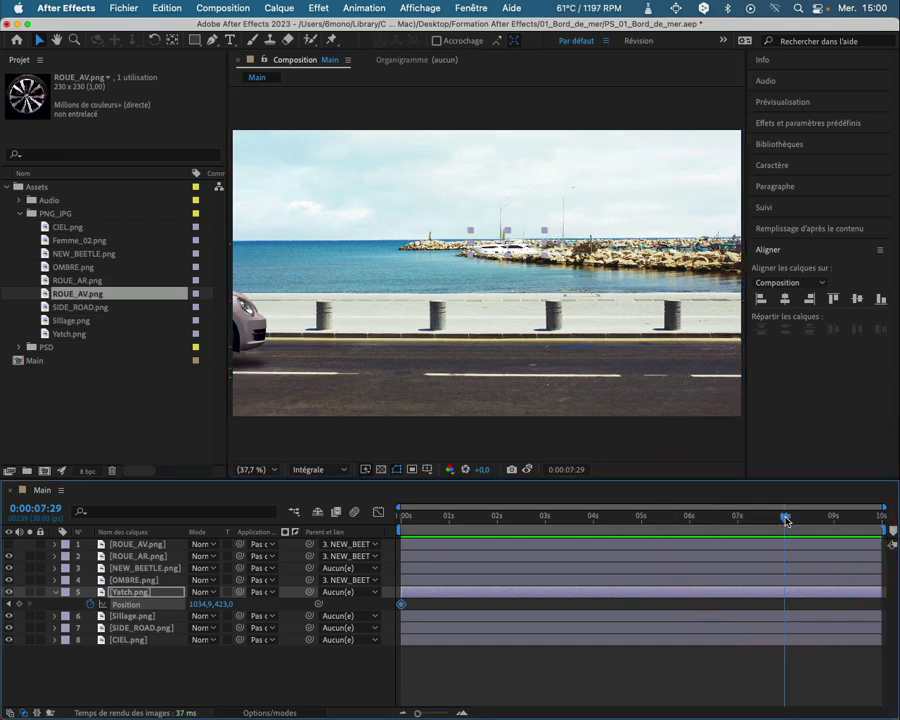
click(786, 518)
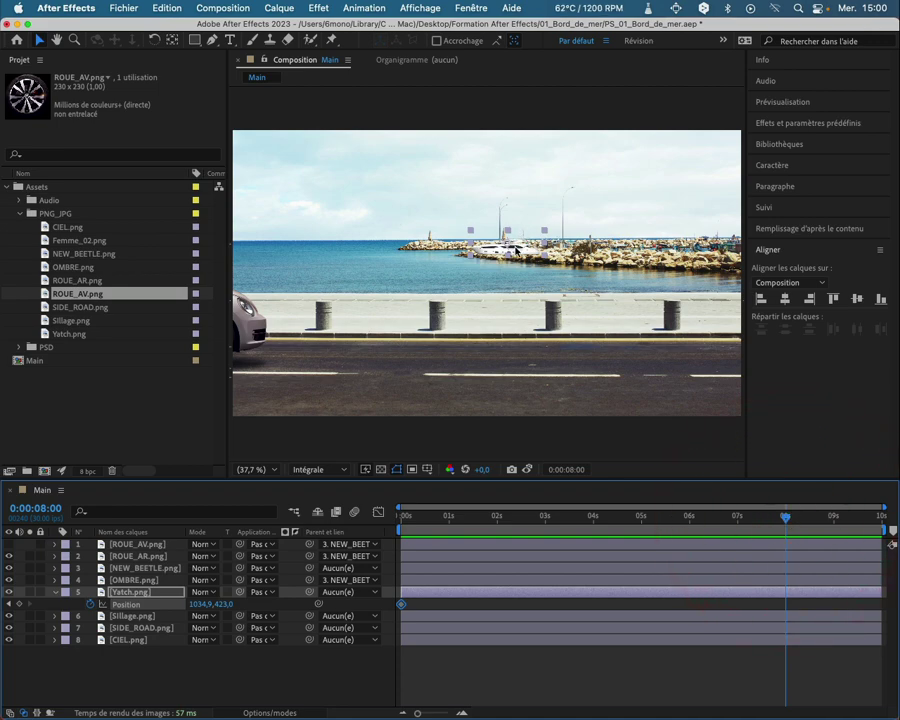
drag(516, 250, 201, 241)
key(space)
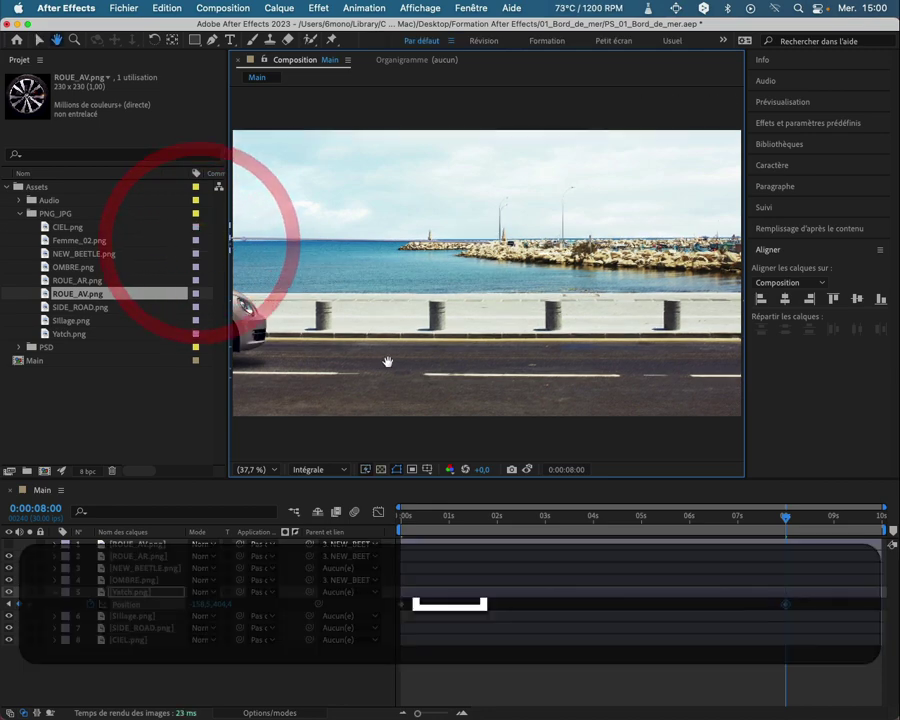
drag(388, 360, 751, 368)
click(751, 368)
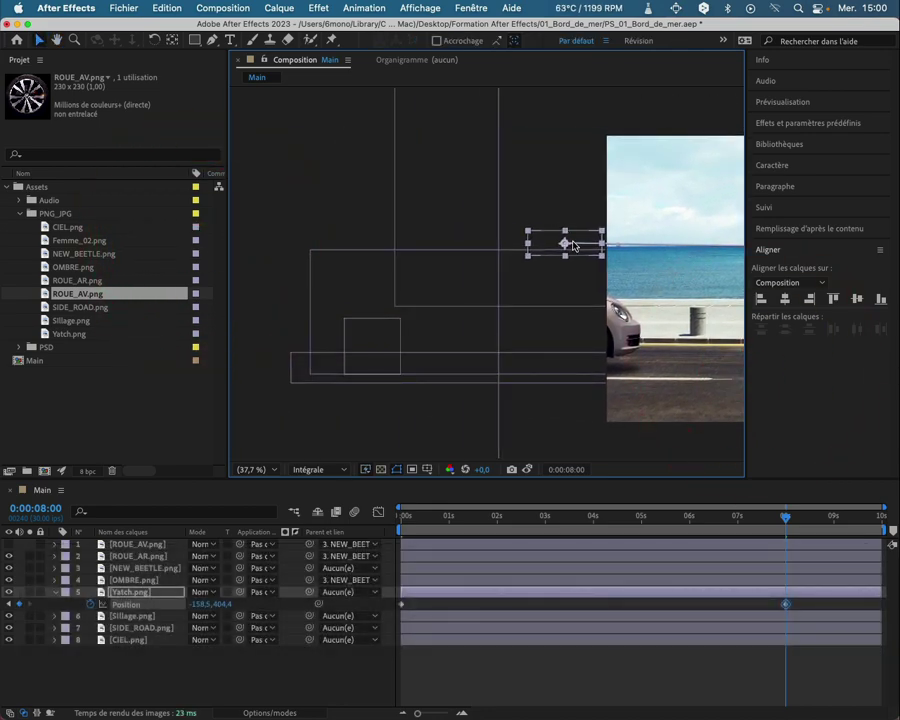
drag(582, 242, 533, 241)
Step: Play the composition from the beginning to check the yacht's exit from the frame
key(space)
drag(592, 192, 234, 195)
drag(775, 518, 303, 495)
key(space)
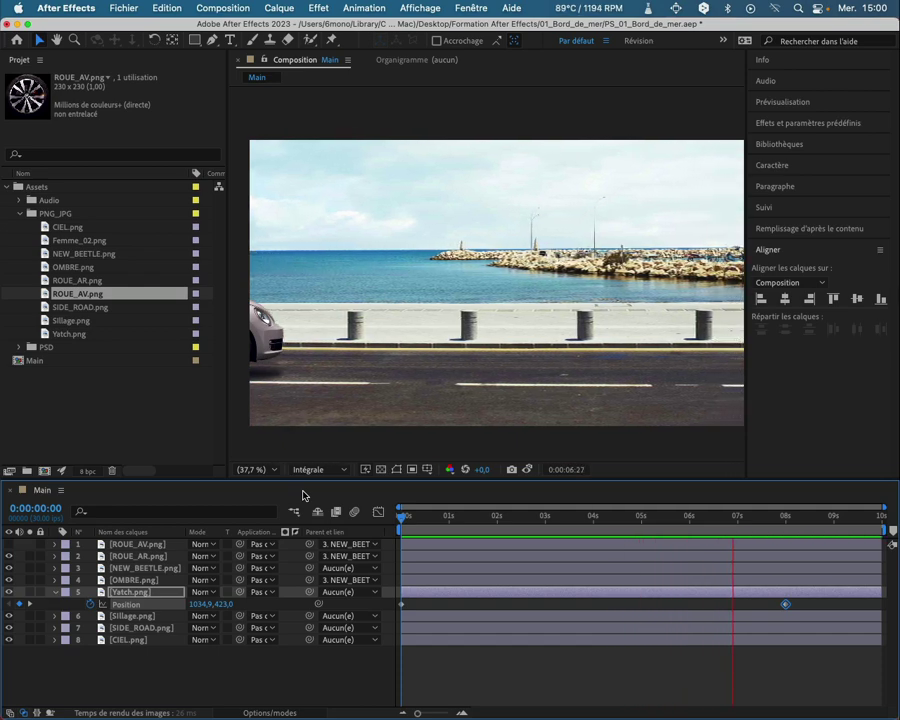
key(space)
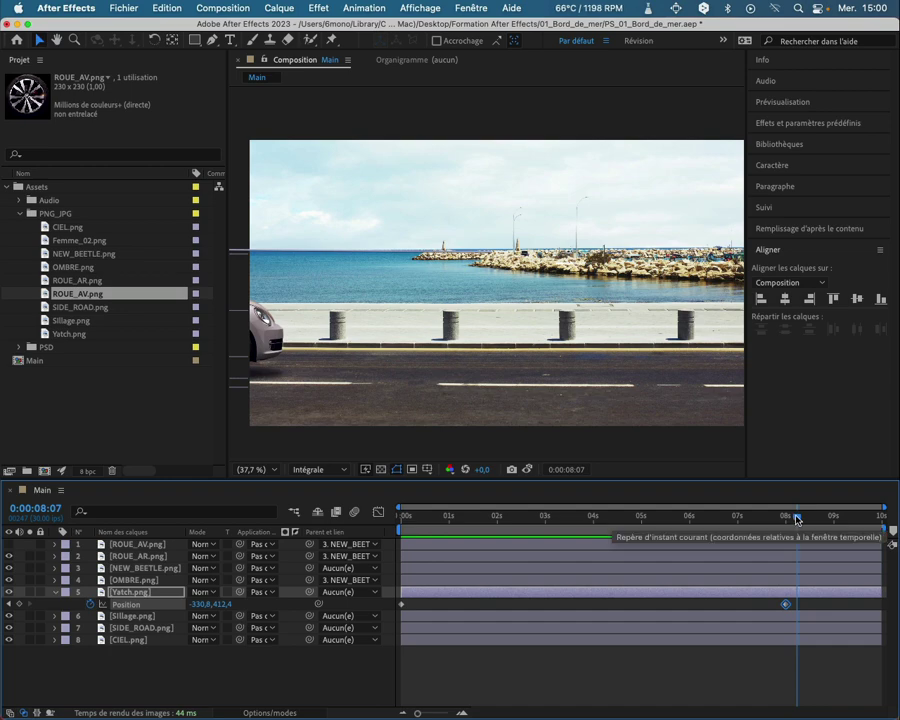
Step: Move the yacht's end position at 0:00:08:00 higher and slightly farther left, and scrub through its path
mouse_move(797, 518)
mouse_down()
mouse_move(286, 500)
mouse_move(785, 514)
mouse_up()
key(shift)
key(space)
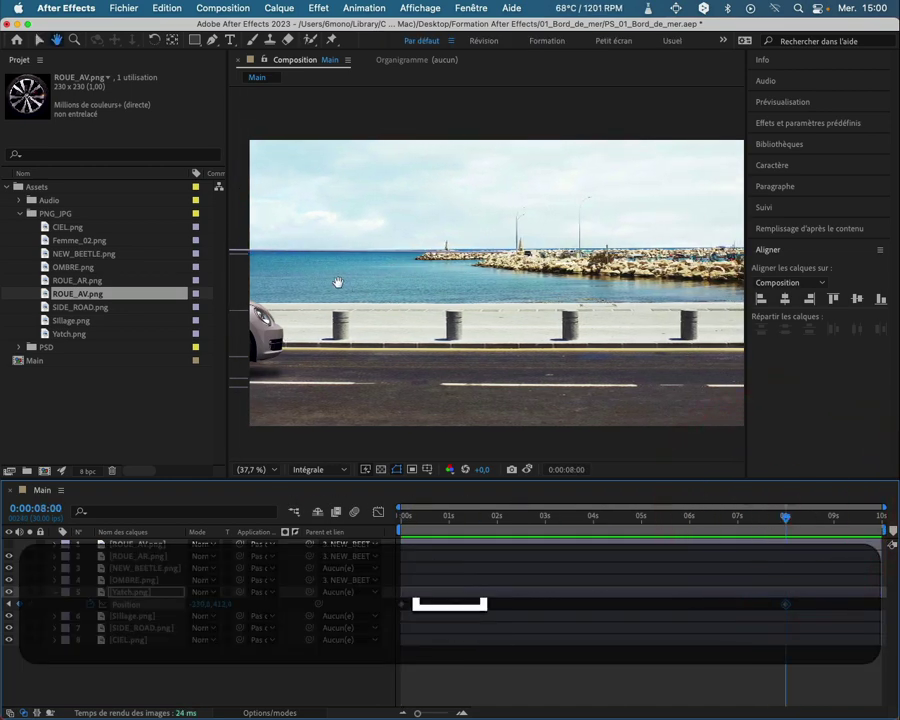
drag(338, 283, 663, 281)
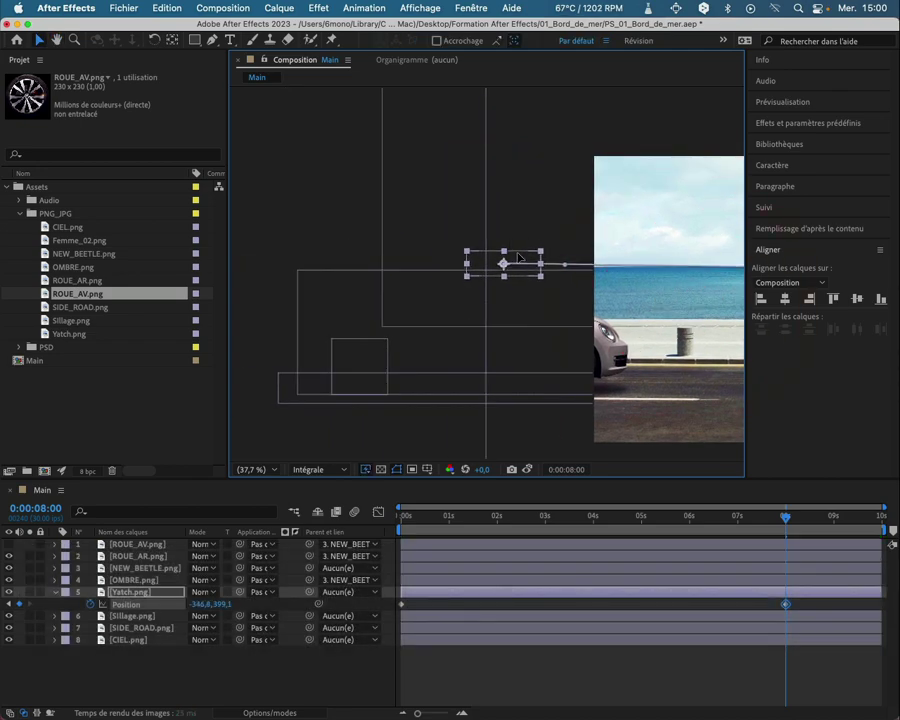
drag(518, 258, 516, 246)
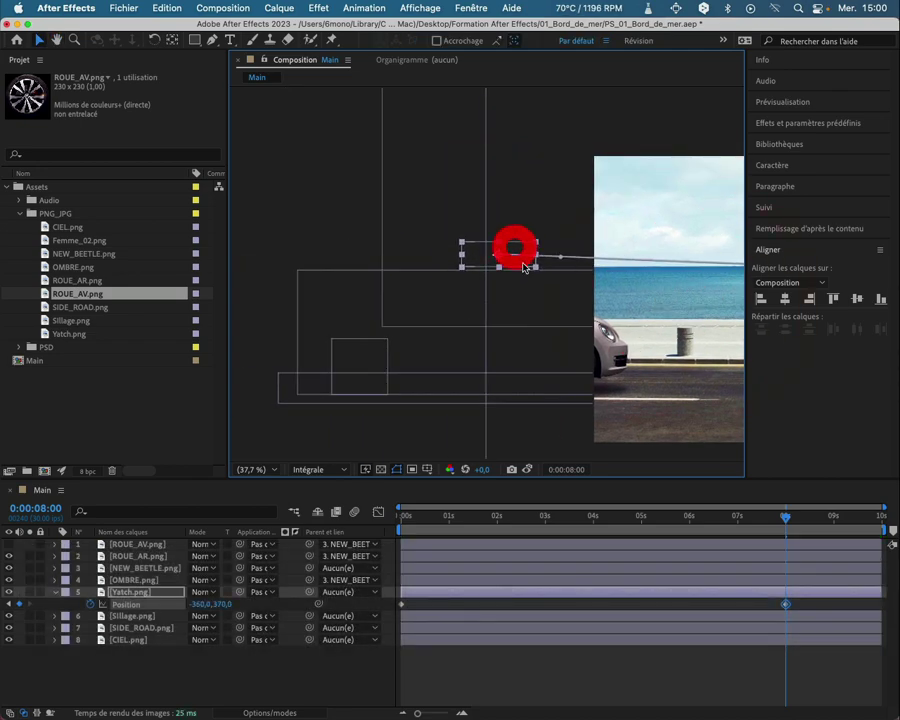
drag(655, 515, 675, 518)
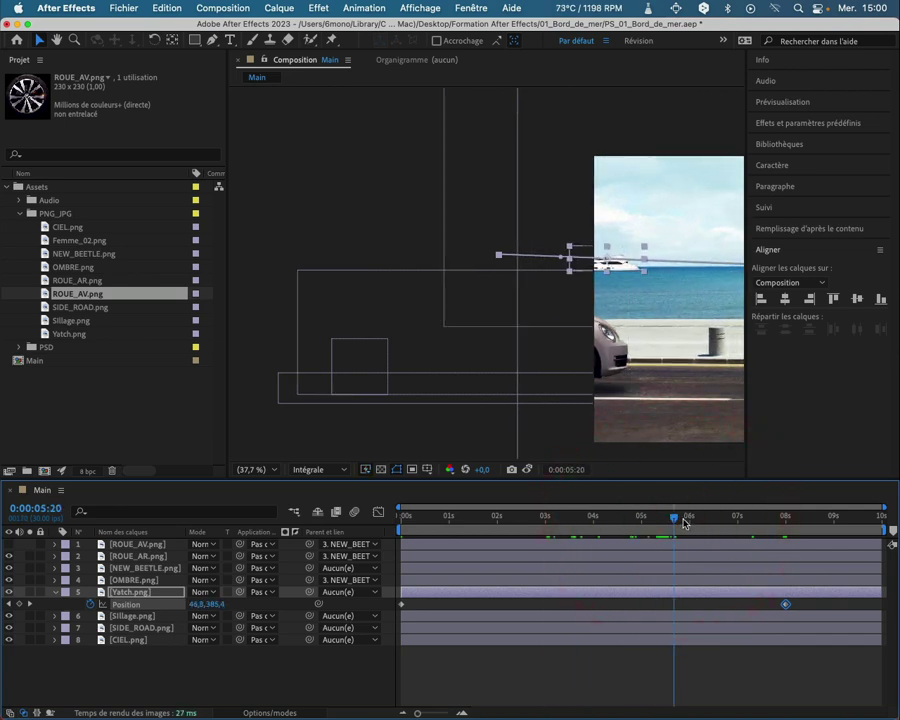
Step: Lower the yacht's end position slightly at 0:00:08:00 and scrub back to check its line along the horizon
click(785, 517)
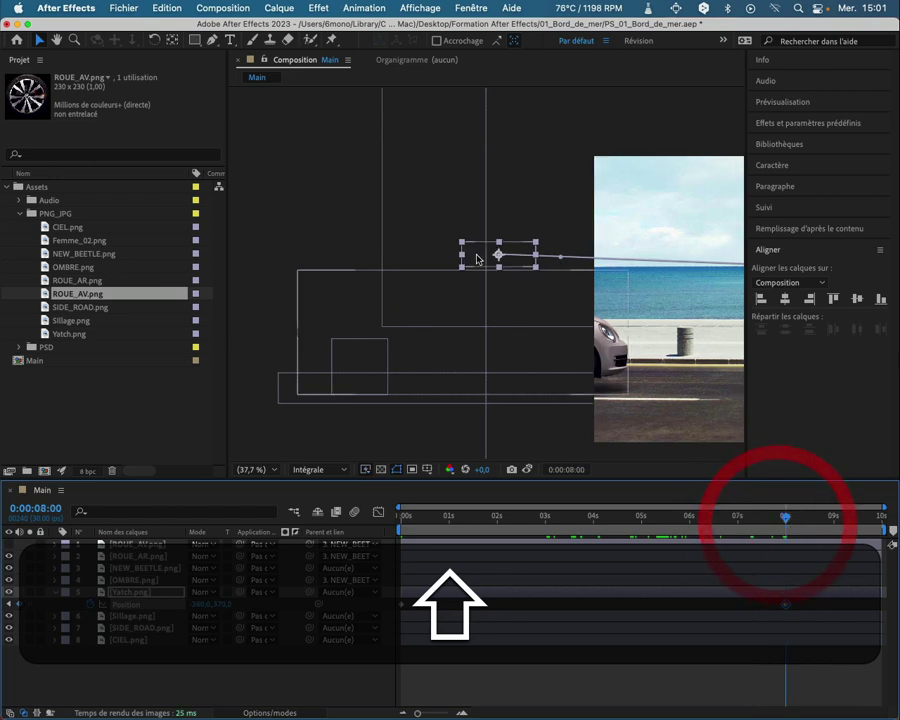
drag(477, 259, 477, 264)
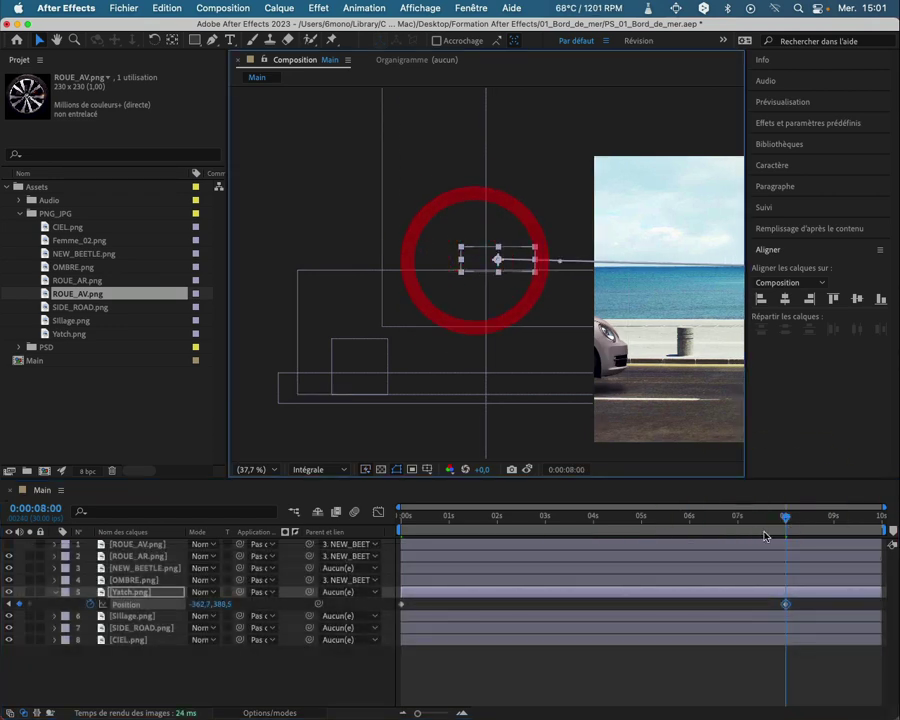
mouse_move(785, 517)
mouse_down()
mouse_move(504, 494)
mouse_move(787, 510)
mouse_move(774, 511)
mouse_up()
click(775, 511)
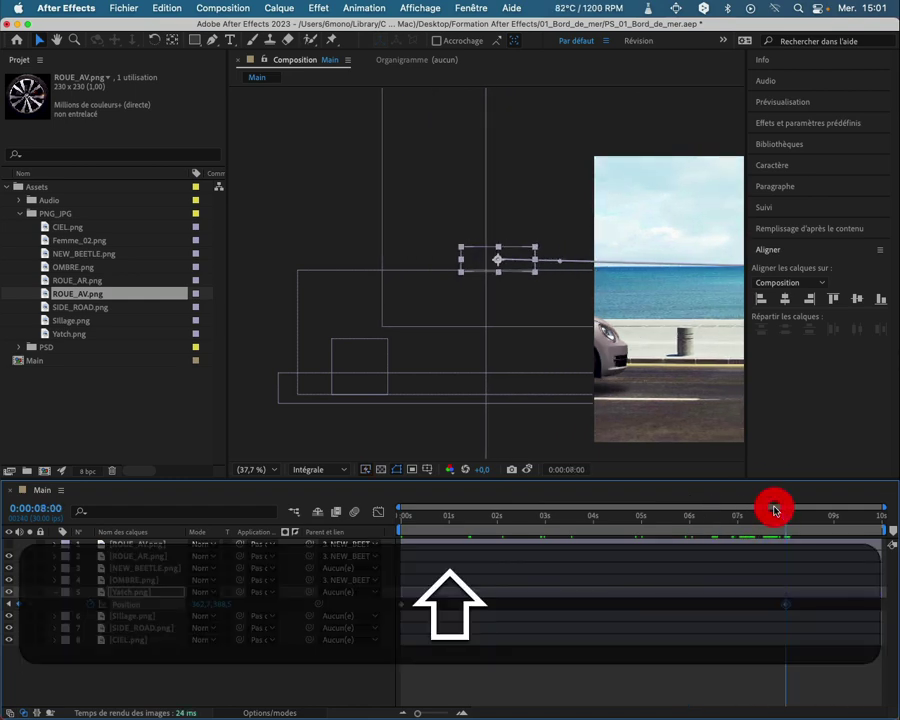
Step: Parent the Sillage.png layer to Yatch.png at 0:00:00:00 and scrub the first second to check that the wake follows the yacht
drag(786, 519, 385, 513)
click(380, 426)
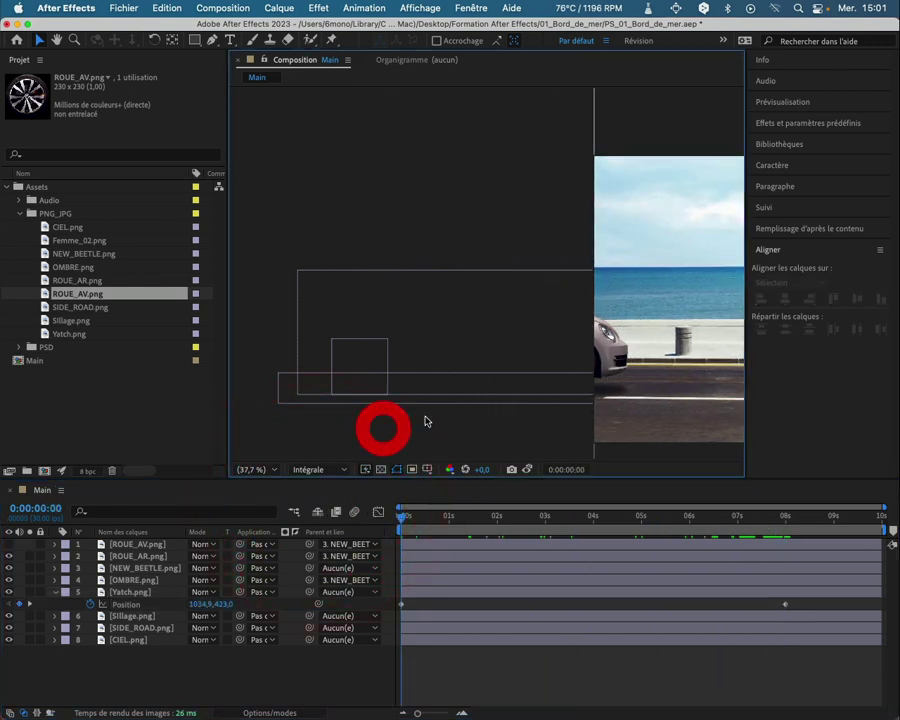
key(h)
drag(701, 357, 223, 357)
click(227, 365)
key(v)
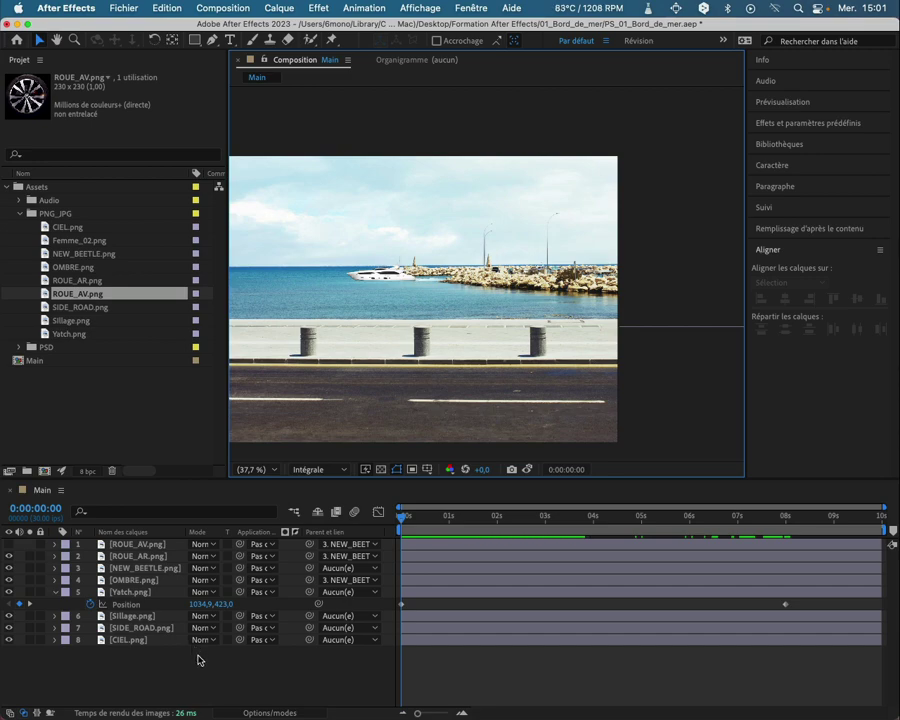
click(141, 619)
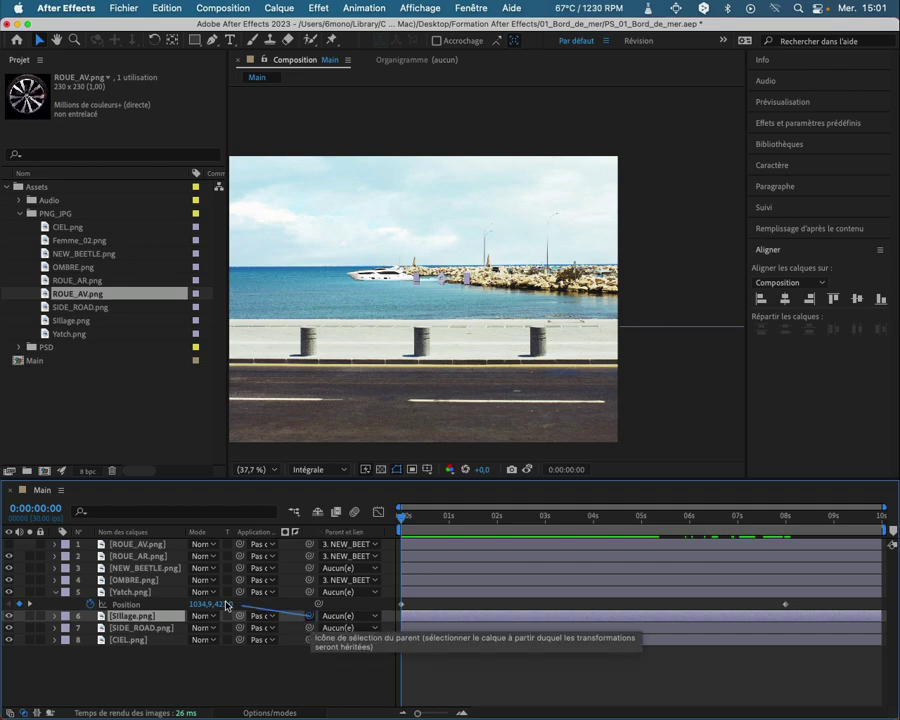
drag(226, 605, 157, 592)
click(455, 517)
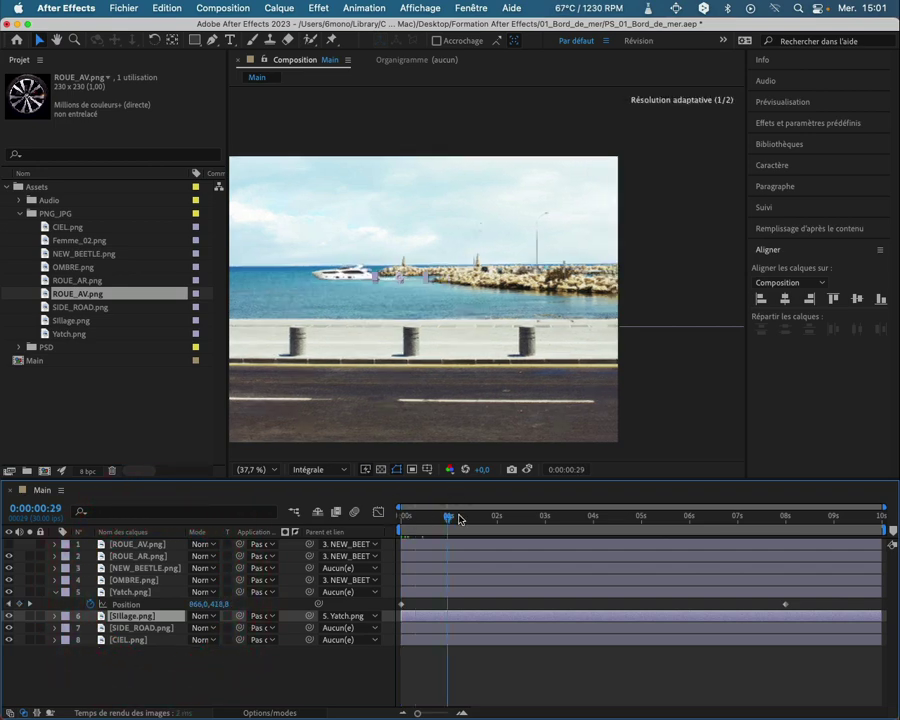
drag(458, 517, 400, 520)
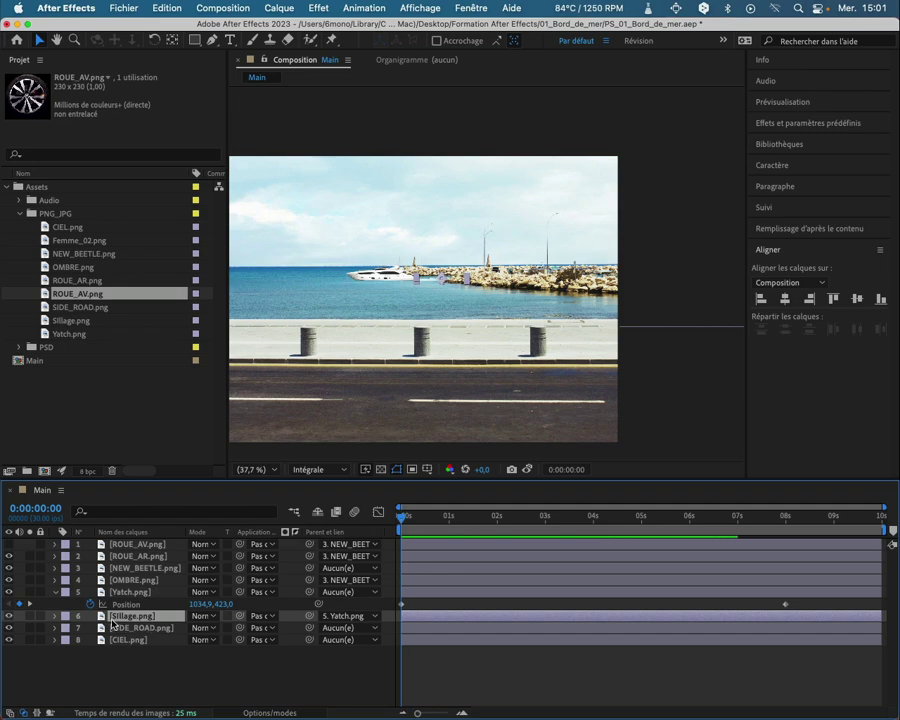
Step: Show the Scale of the Sillage.png layer, unlink its proportions and add a Scale keyframe at 0:00:00:00
click(101, 618)
key(s)
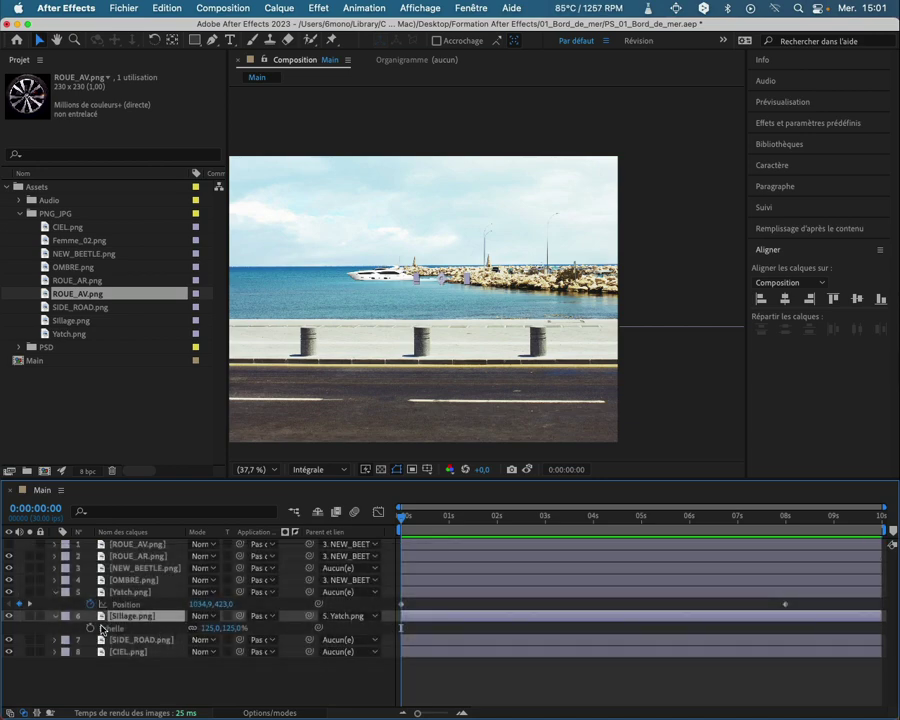
click(165, 669)
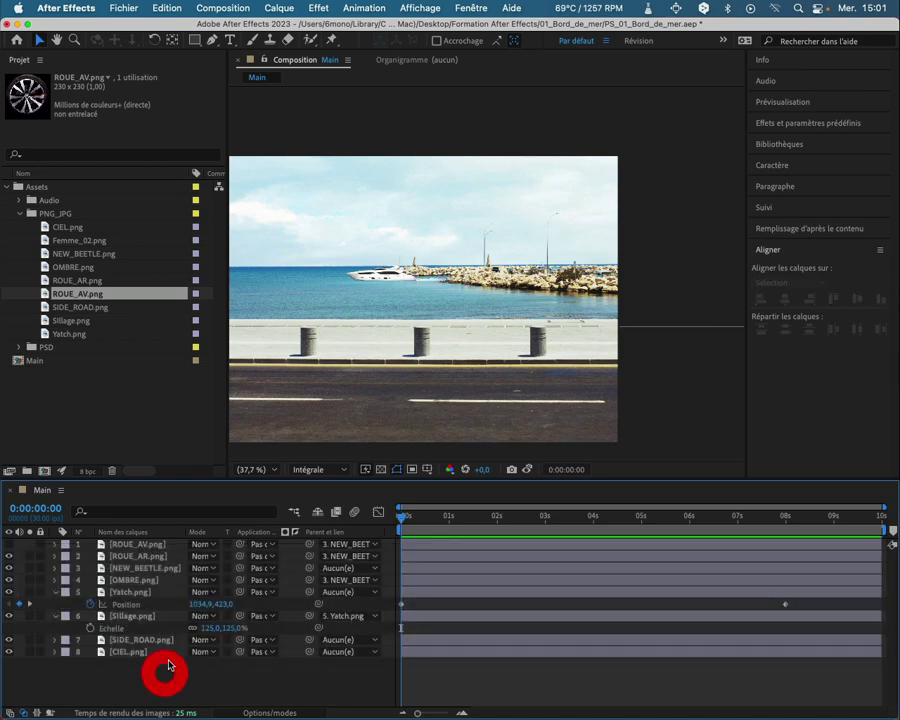
click(141, 624)
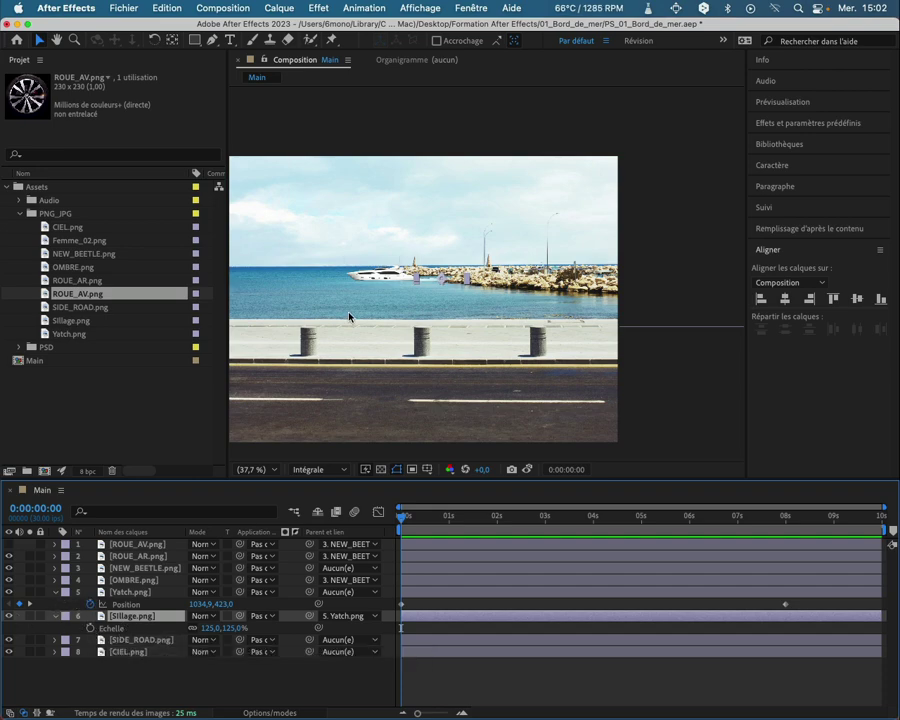
scroll(448, 285, up, 4)
drag(394, 351, 412, 302)
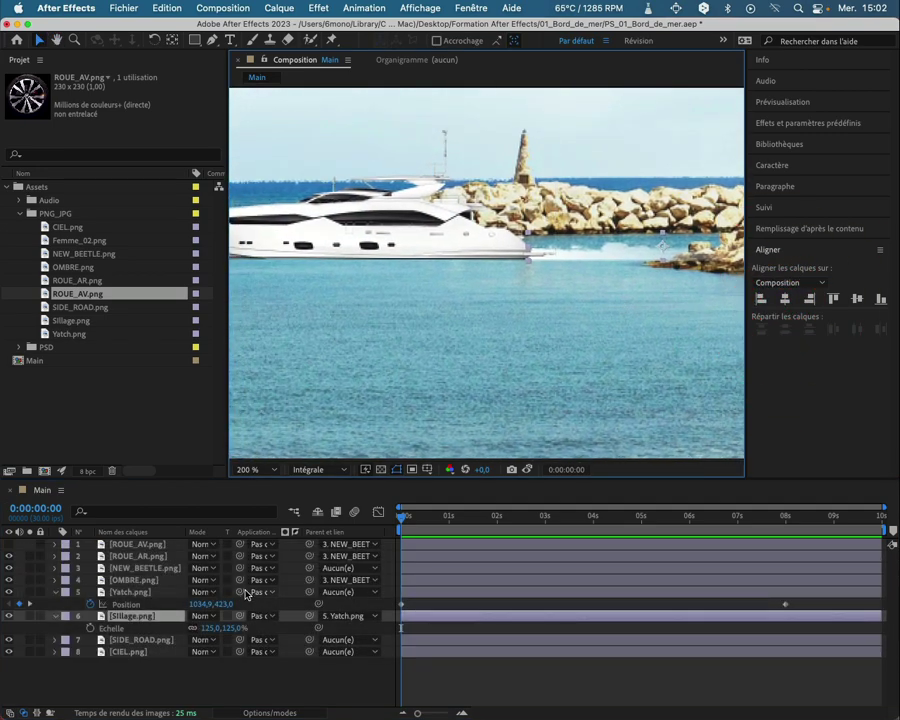
click(194, 629)
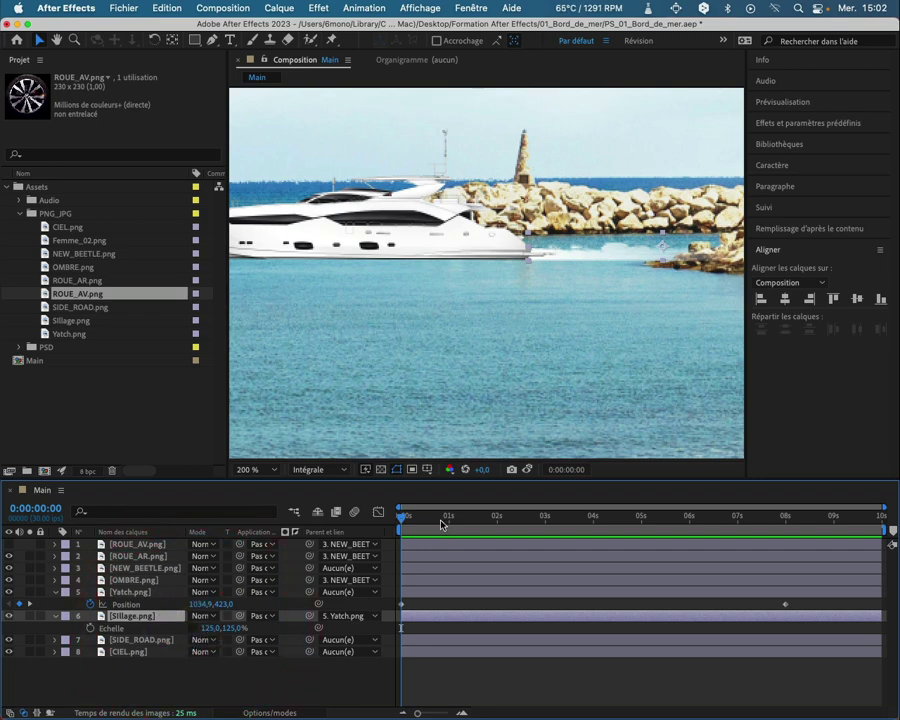
click(90, 628)
click(90, 630)
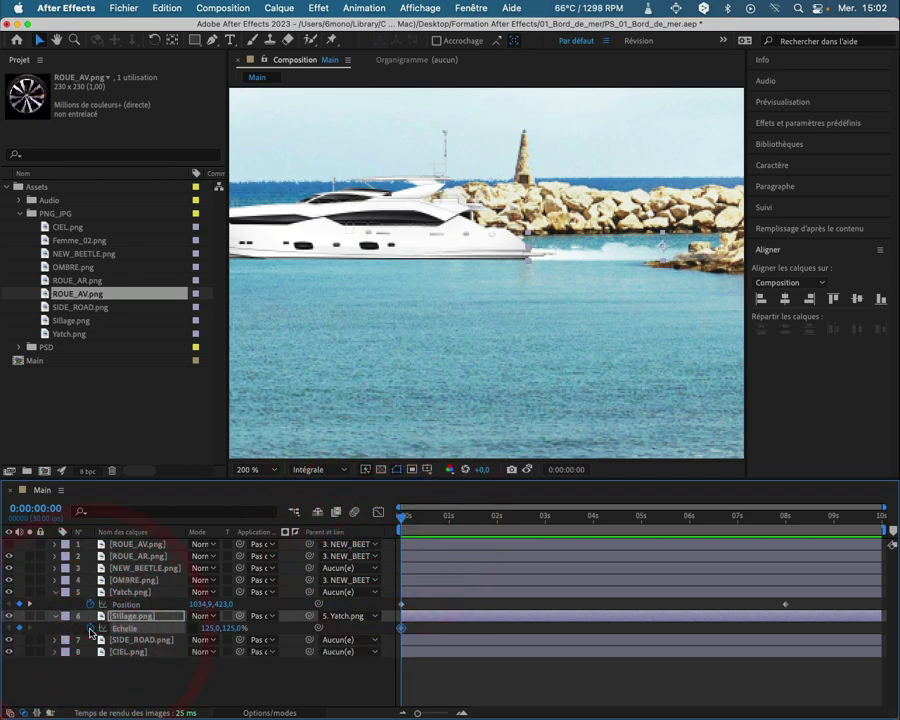
Step: Try changing the wake's height and width separately at 0:00:00:29, and undo both Scale changes
drag(405, 520, 449, 520)
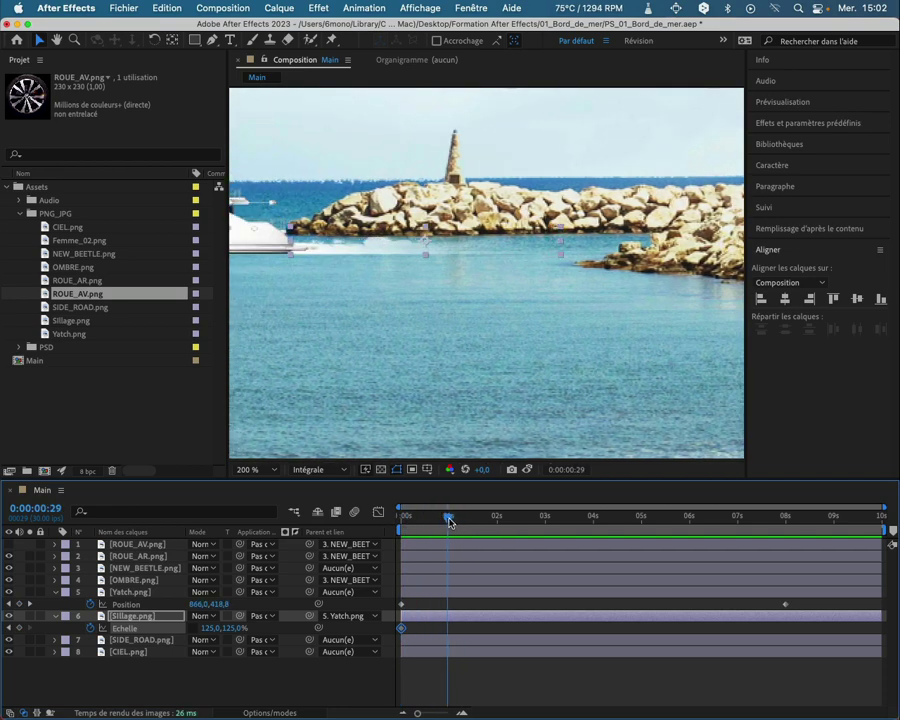
click(447, 520)
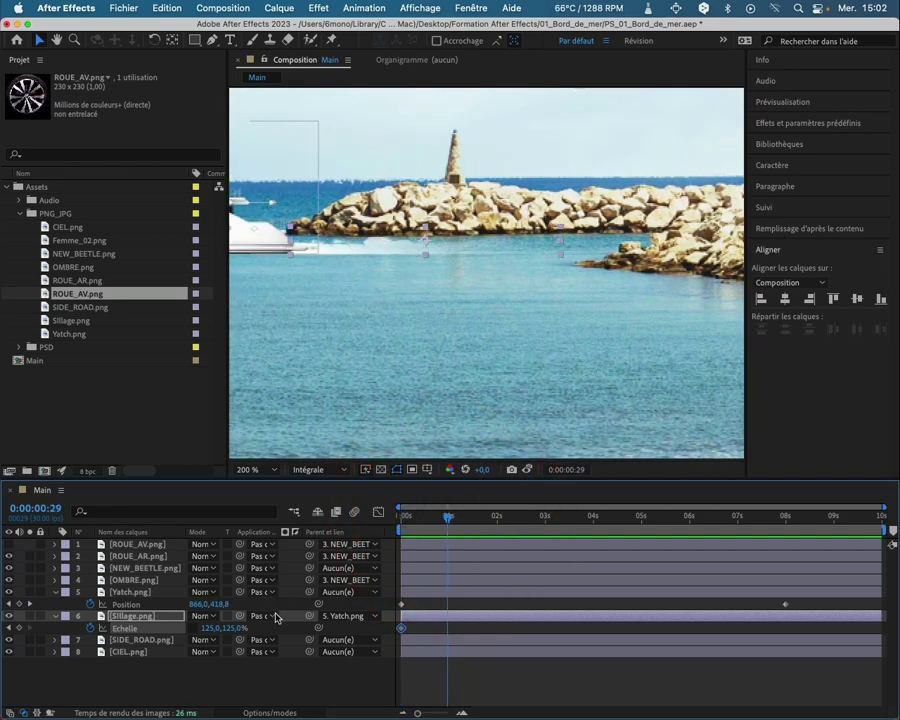
drag(222, 628, 250, 630)
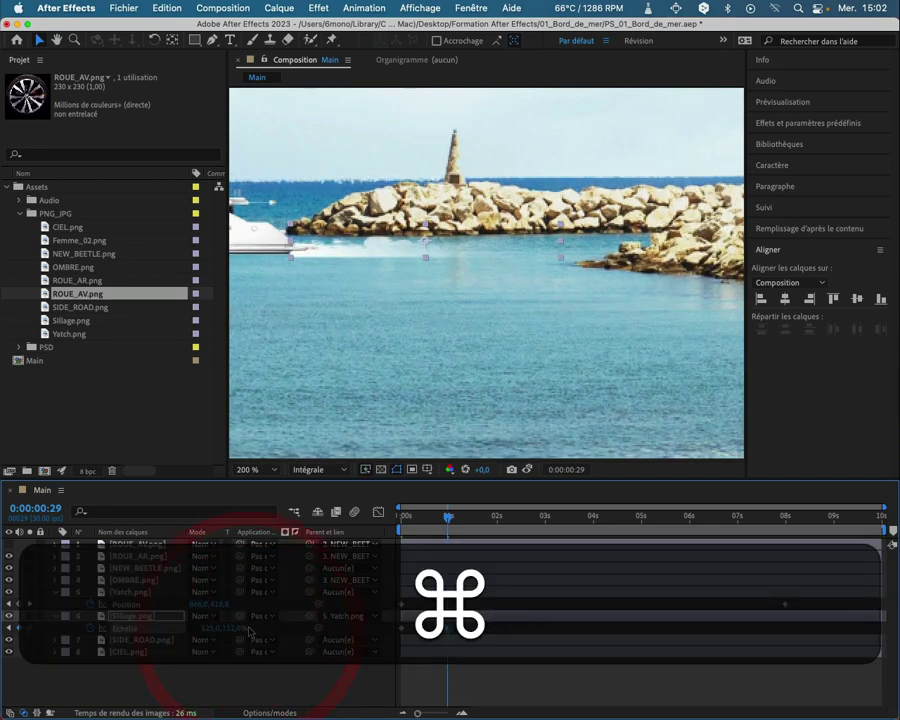
key(super+z)
key(super+z)
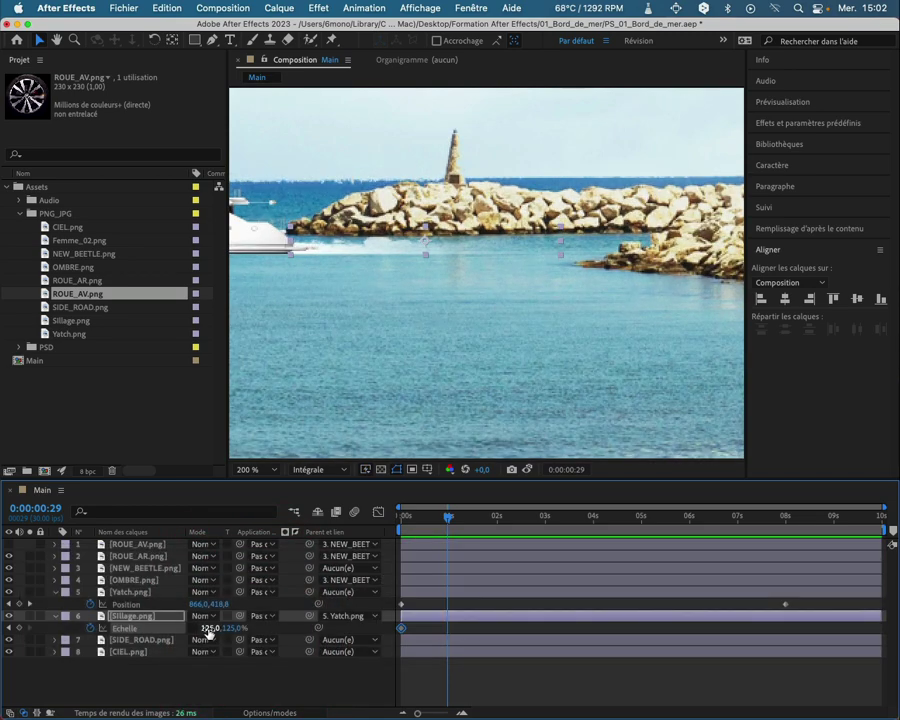
drag(208, 630, 190, 627)
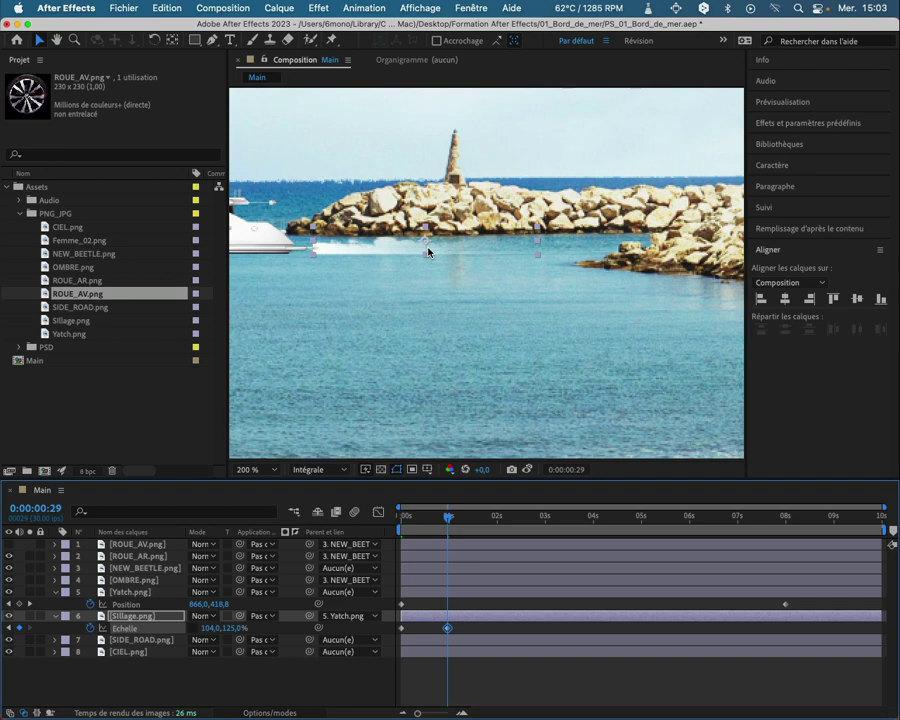
key(super)
key(super+z)
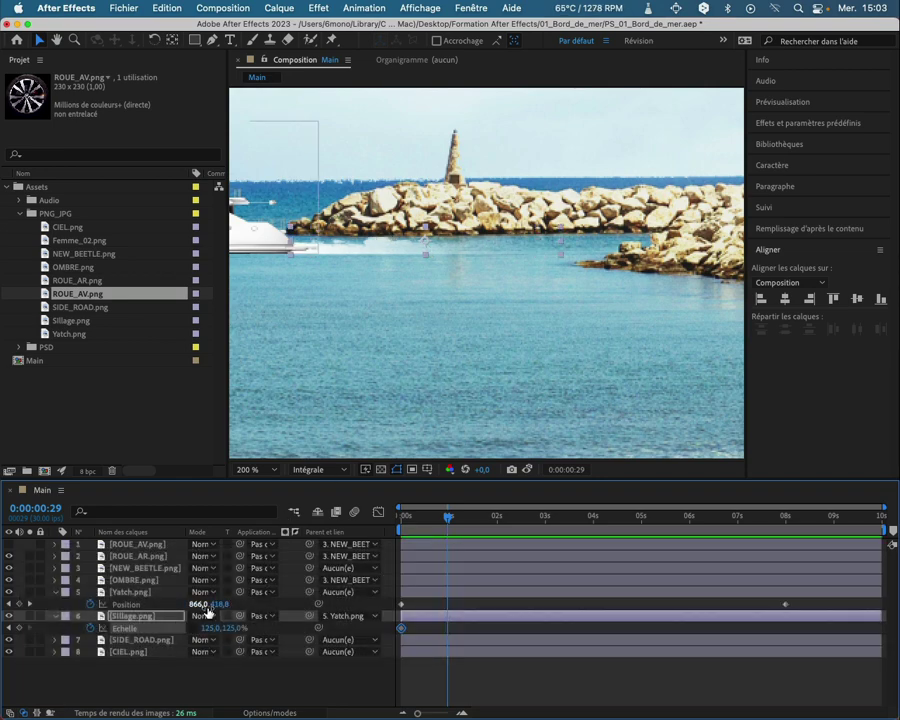
Step: Move the wake's anchor point from its center to its lower-left corner at the yacht's stern, using the Pan Behind tool with snapping
click(425, 244)
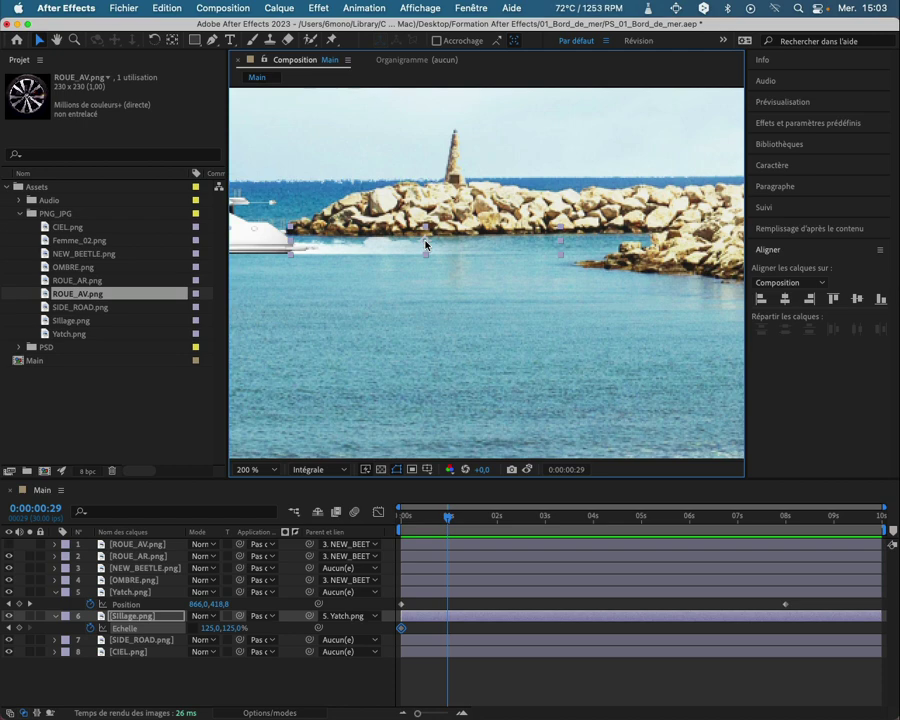
click(172, 41)
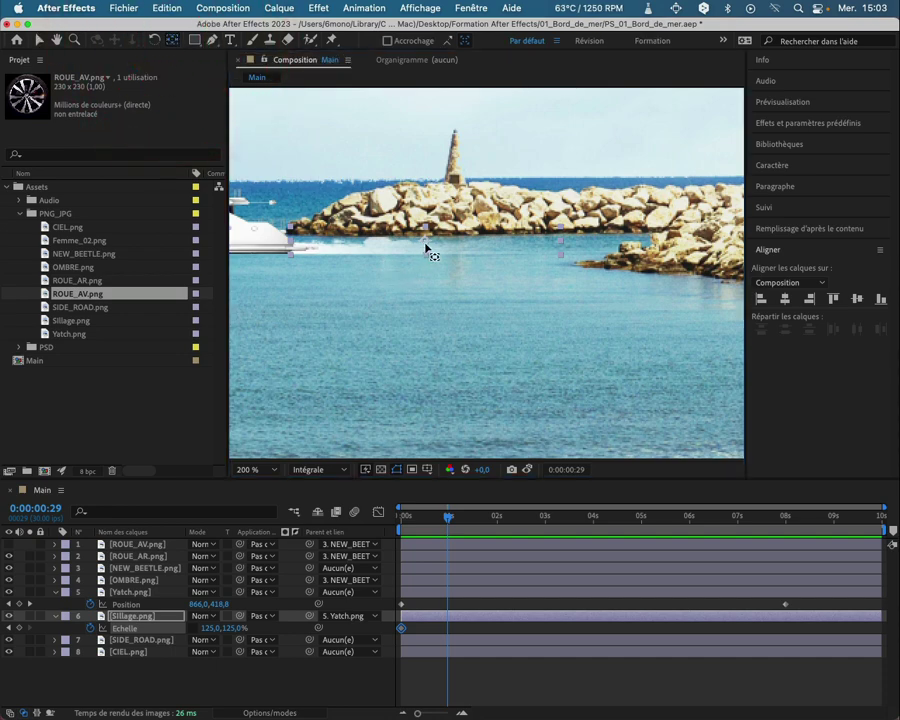
drag(427, 245, 300, 258)
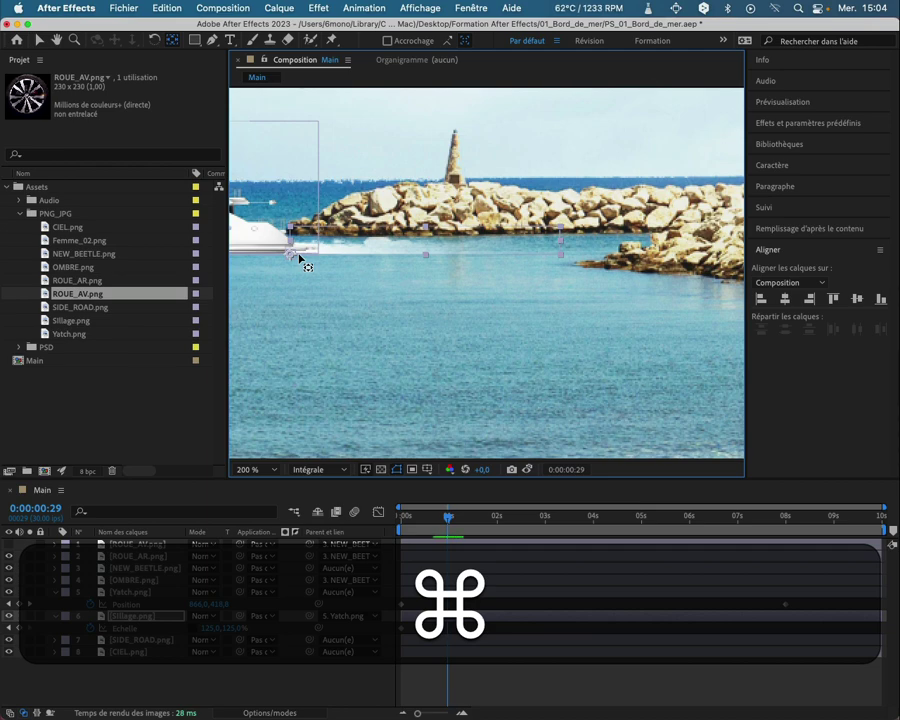
super+click(297, 257)
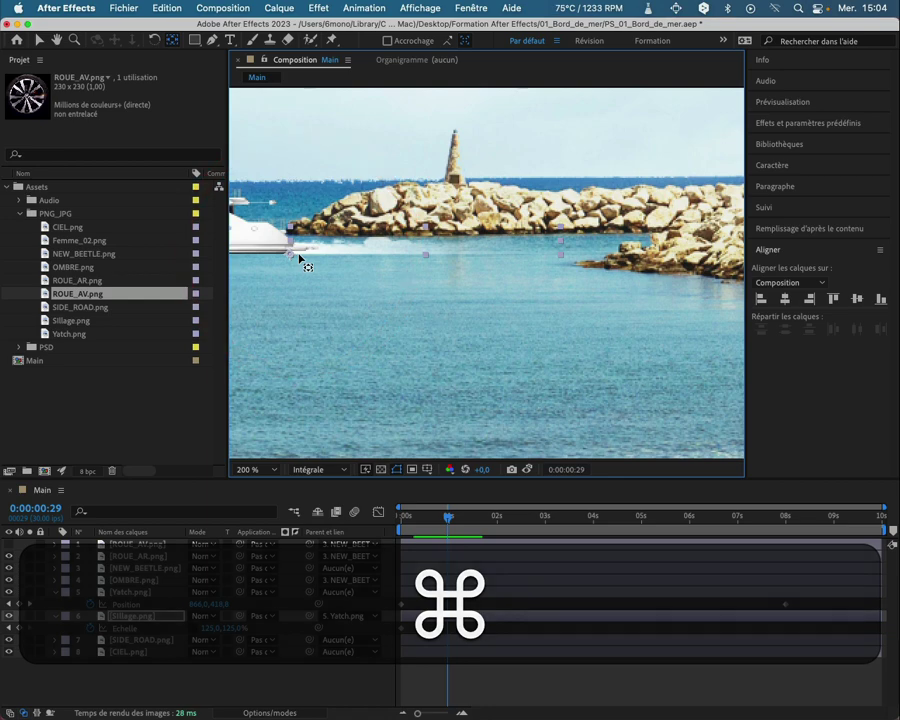
Step: Try stretching the wake horizontally from its stern-side anchor point at 0:00:00:29, and undo the stretch
click(210, 628)
key(Return)
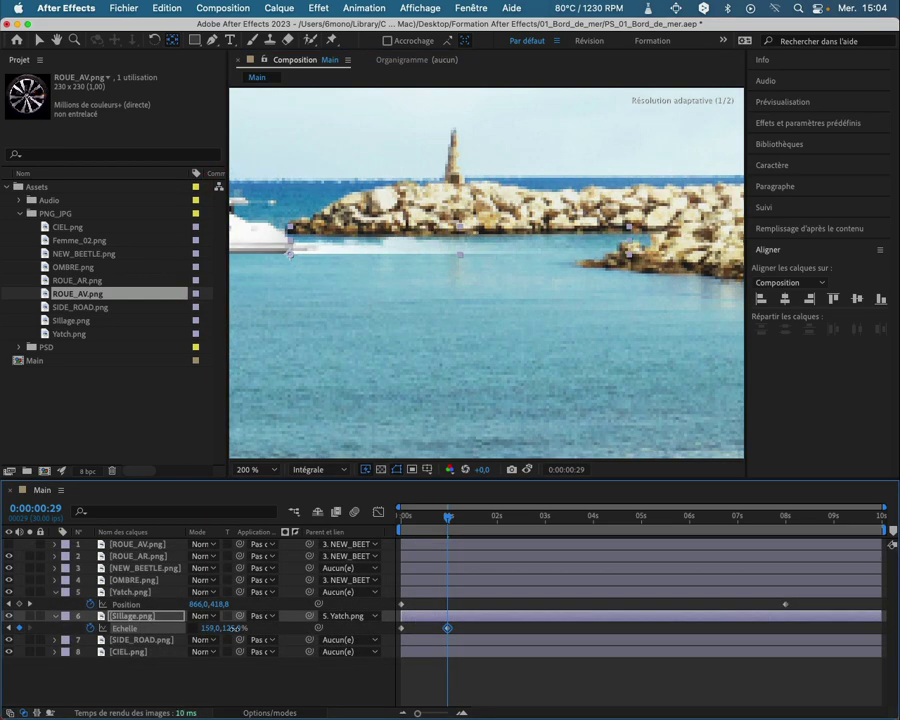
drag(226, 628, 231, 628)
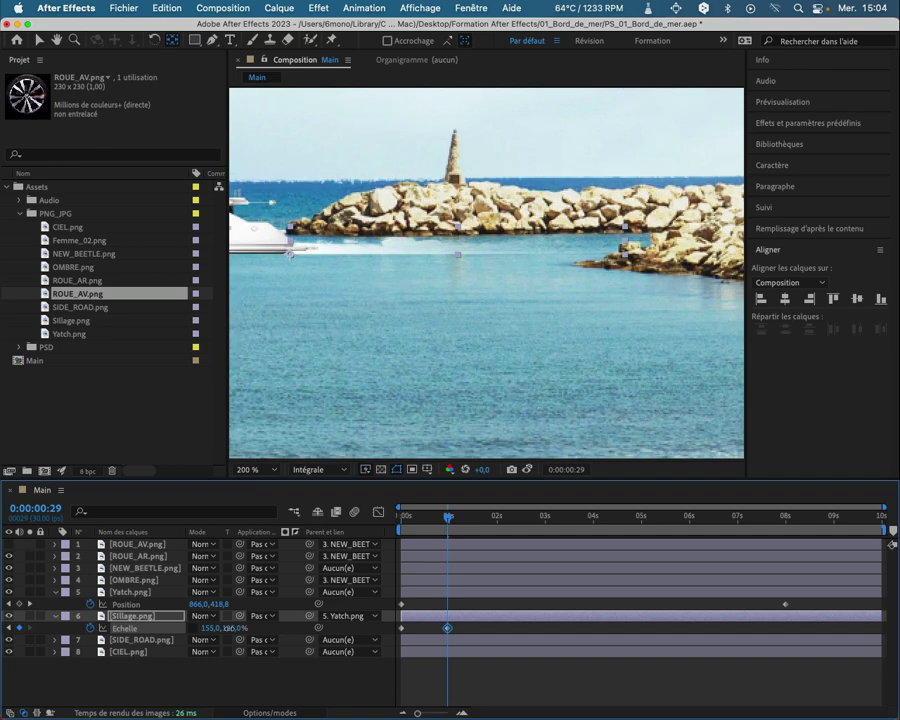
click(224, 624)
key(super)
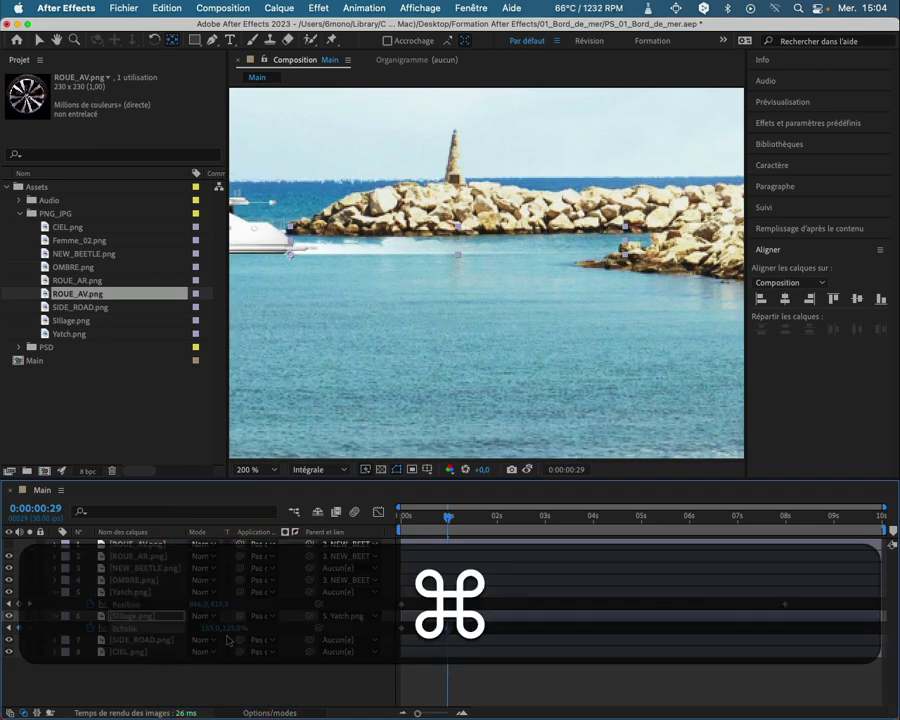
key(super+z)
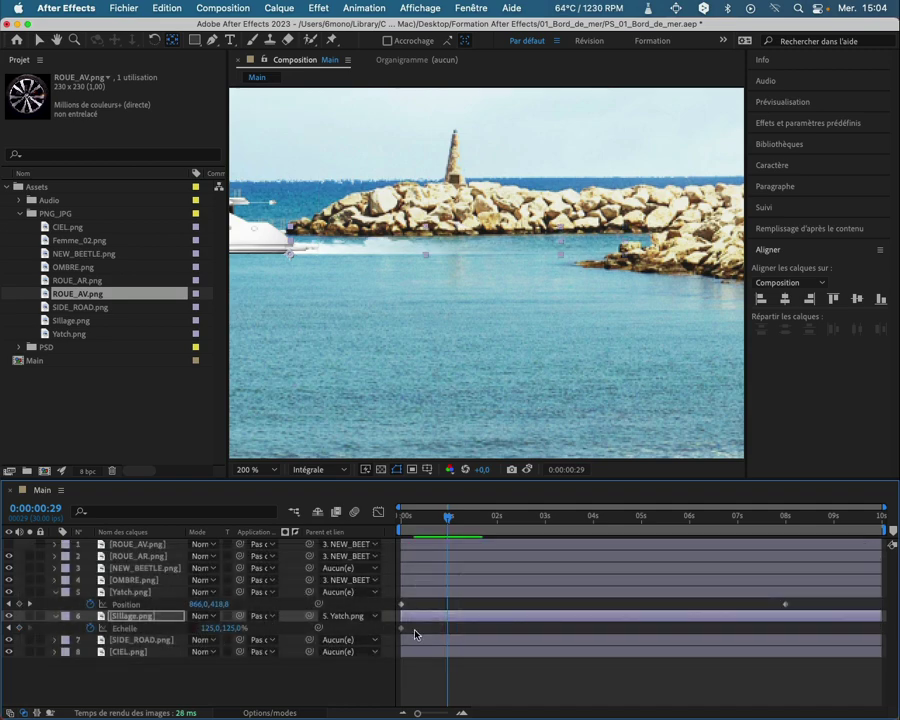
Step: Set the wake's horizontal Scale to 475% at 0:00:08:00, leaving the vertical Scale at 125%
click(448, 518)
scroll(497, 199, down, 2)
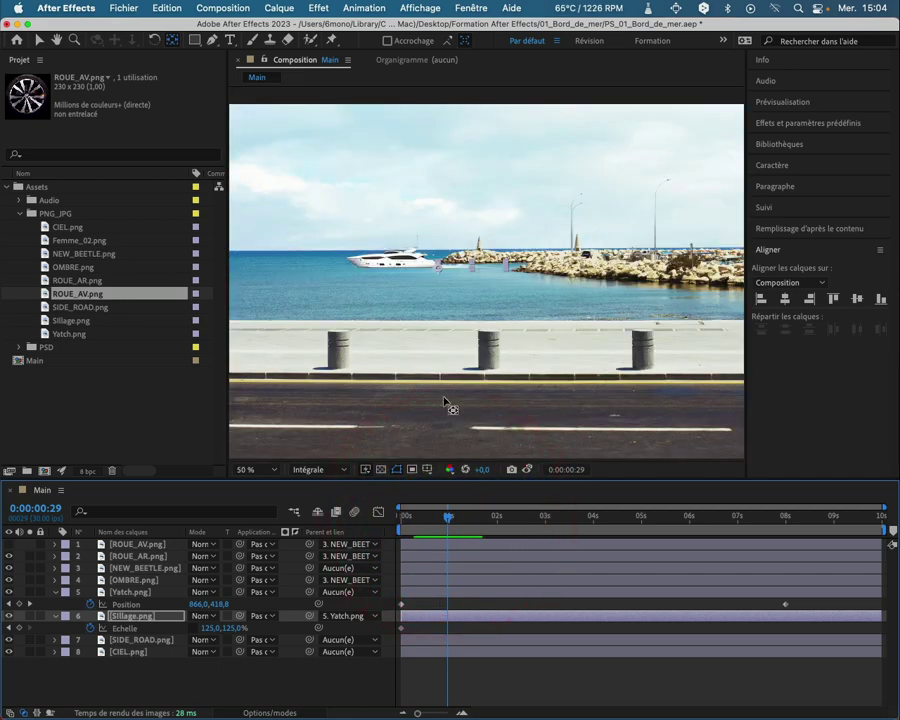
key(space)
drag(550, 333, 574, 304)
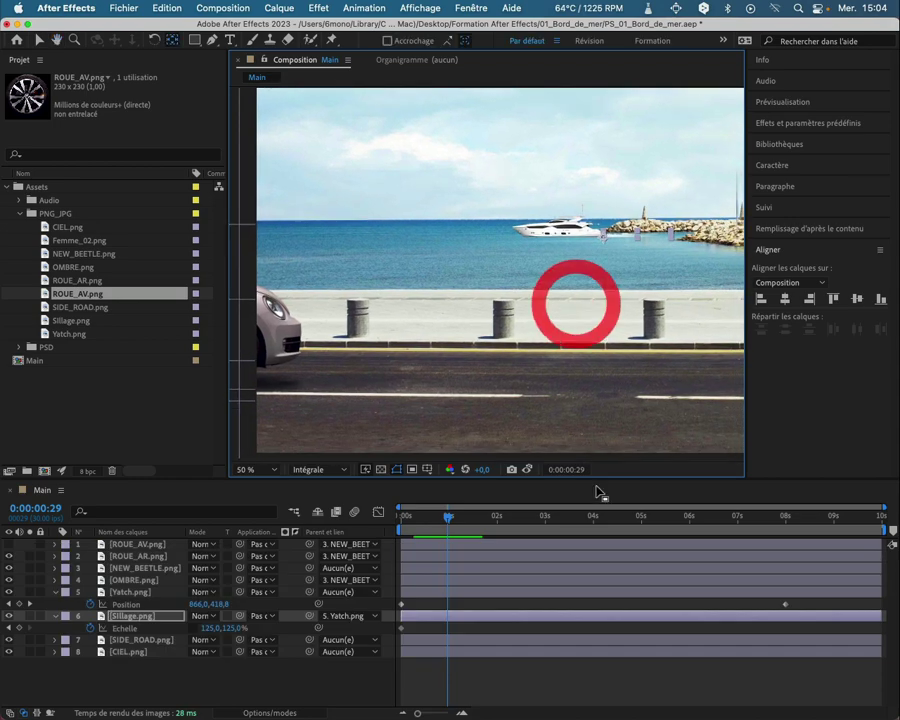
drag(471, 515, 784, 536)
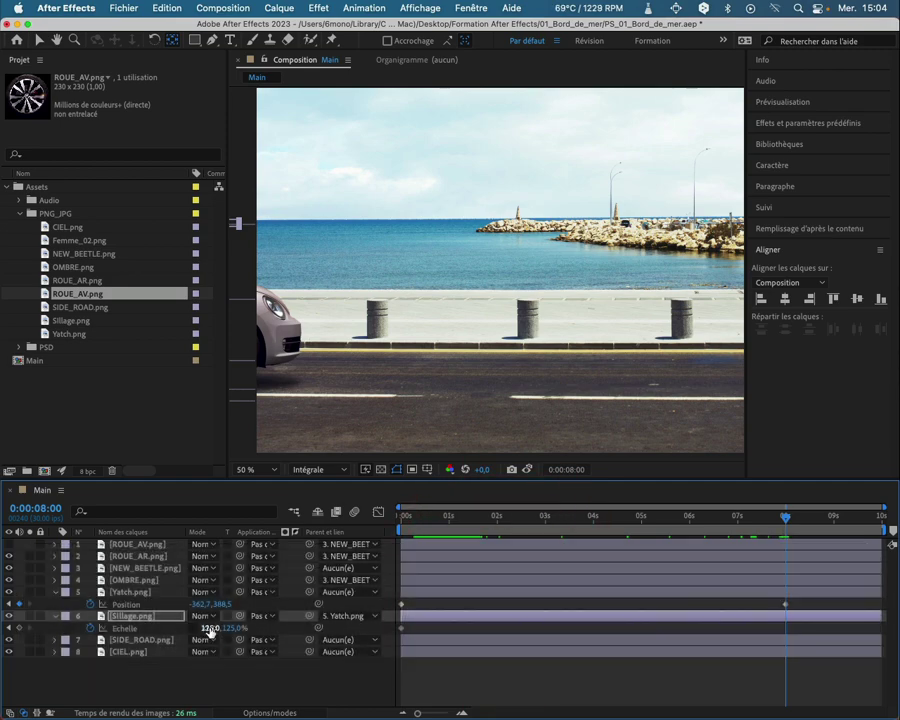
drag(210, 630, 460, 636)
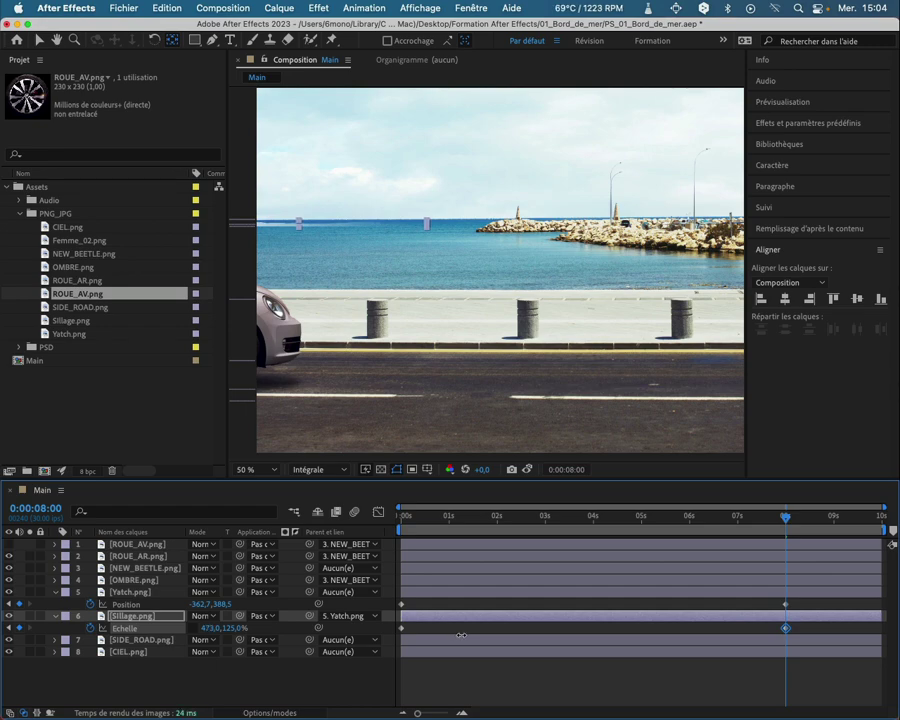
click(209, 628)
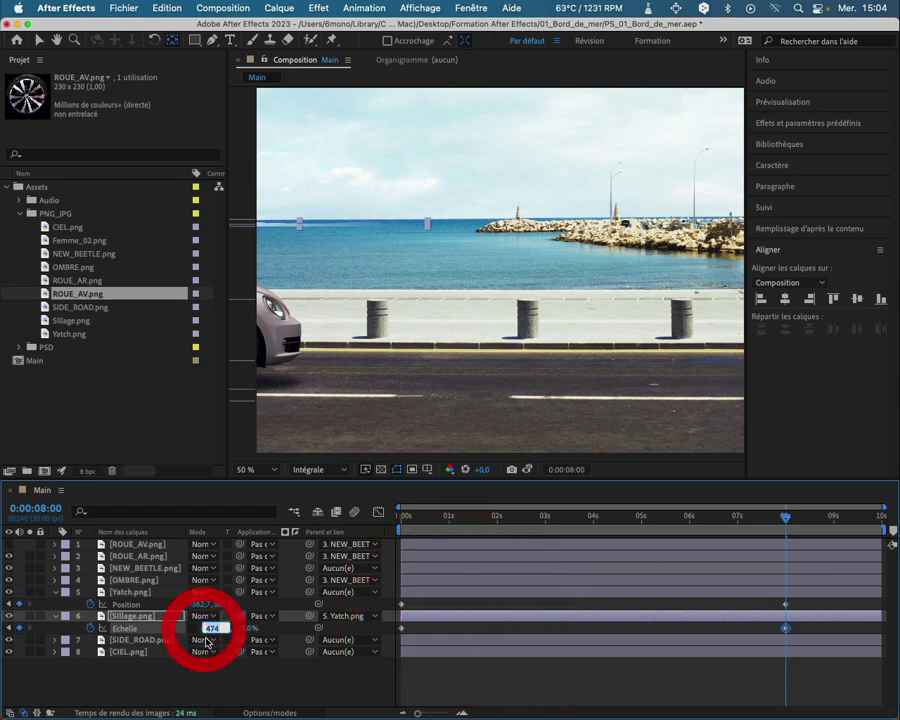
text(475)
key(Return)
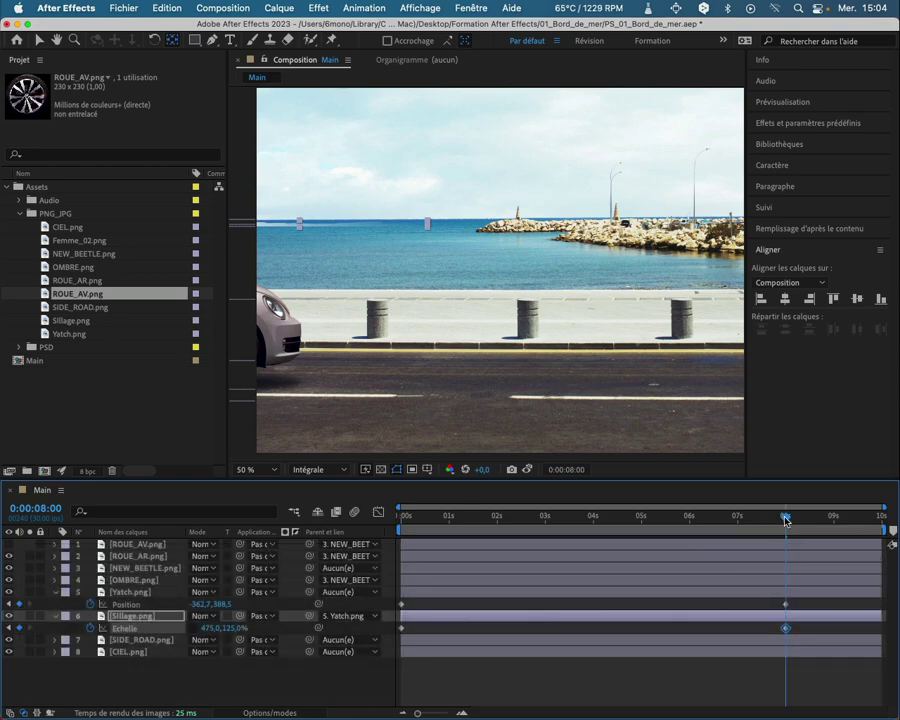
Step: Play the composition from the beginning to check how the wake lengthens behind the yacht, and return to 0:00:00:00
drag(785, 520, 348, 507)
key(space)
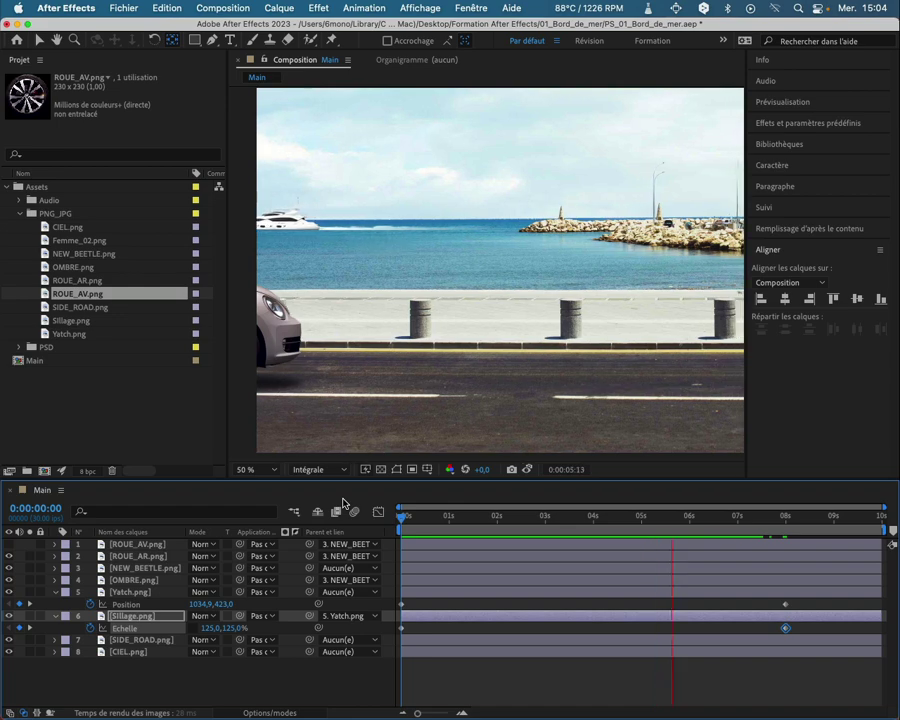
key(space)
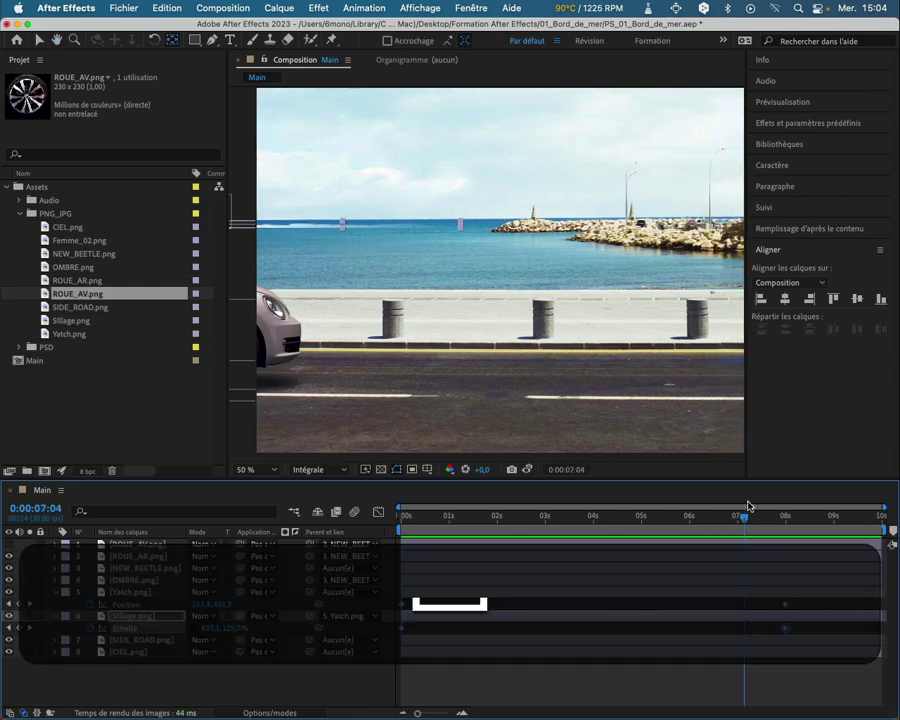
drag(743, 517, 375, 540)
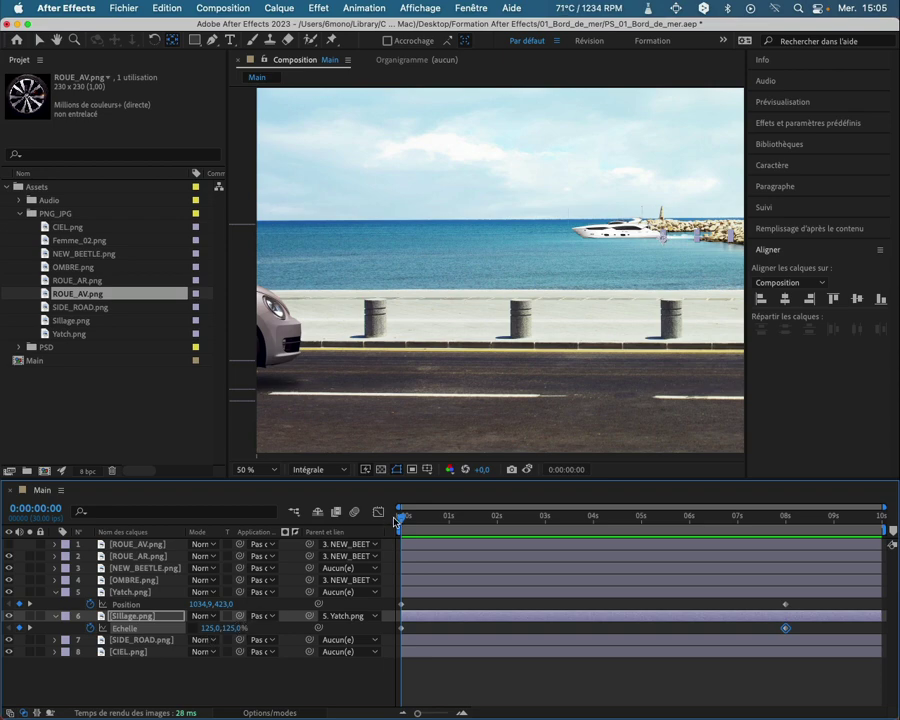
Step: Keyframe the wake's Opacity at 100% at 0:00:03:00 and at 30% at 0:00:08:00
drag(400, 517, 545, 527)
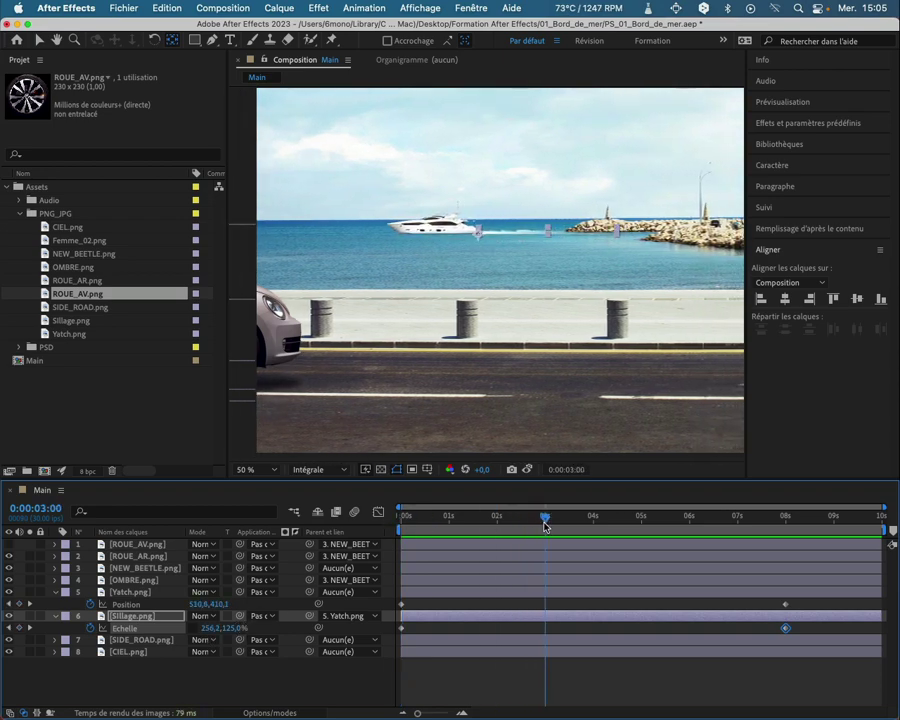
click(545, 527)
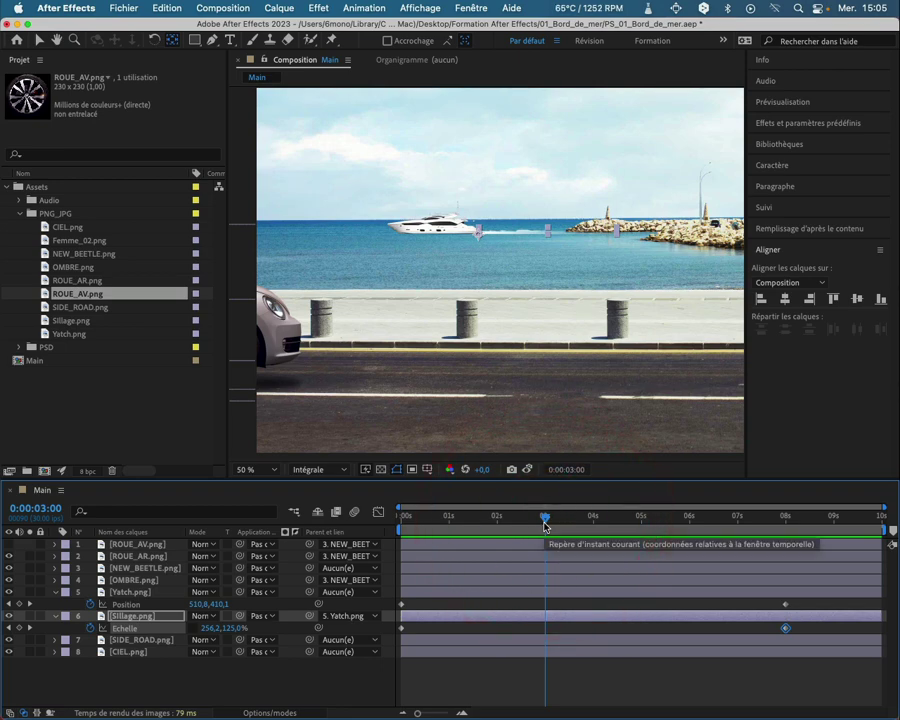
key(t)
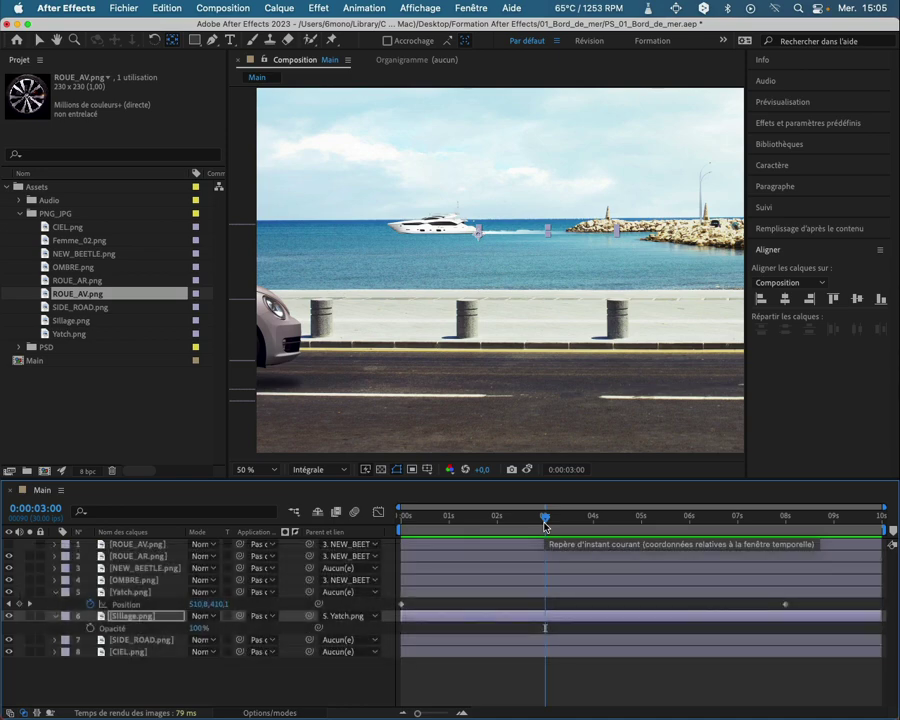
click(90, 629)
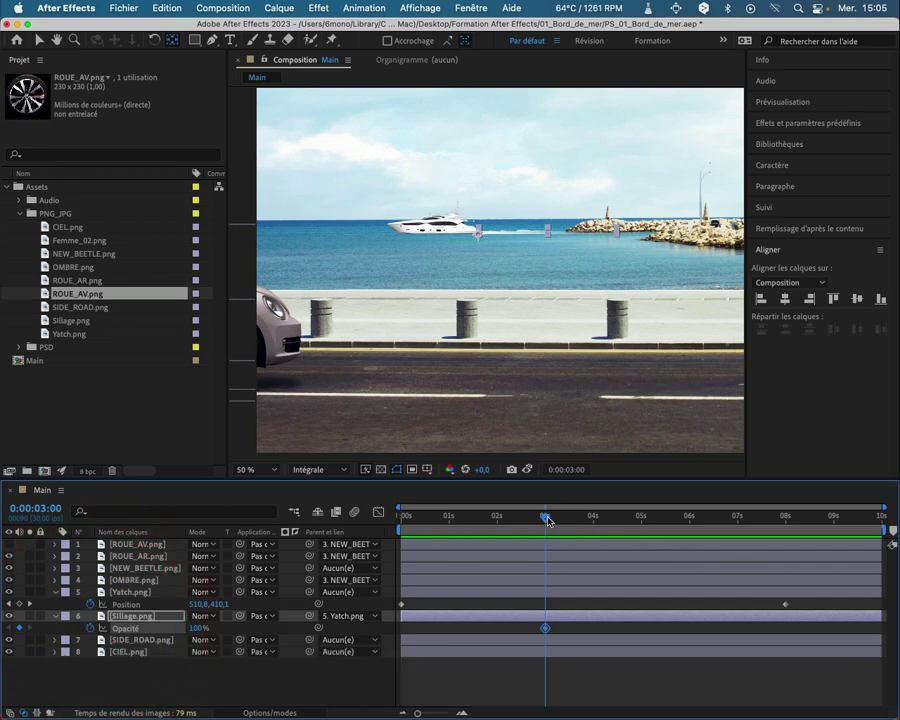
drag(547, 519, 785, 517)
drag(195, 628, 157, 627)
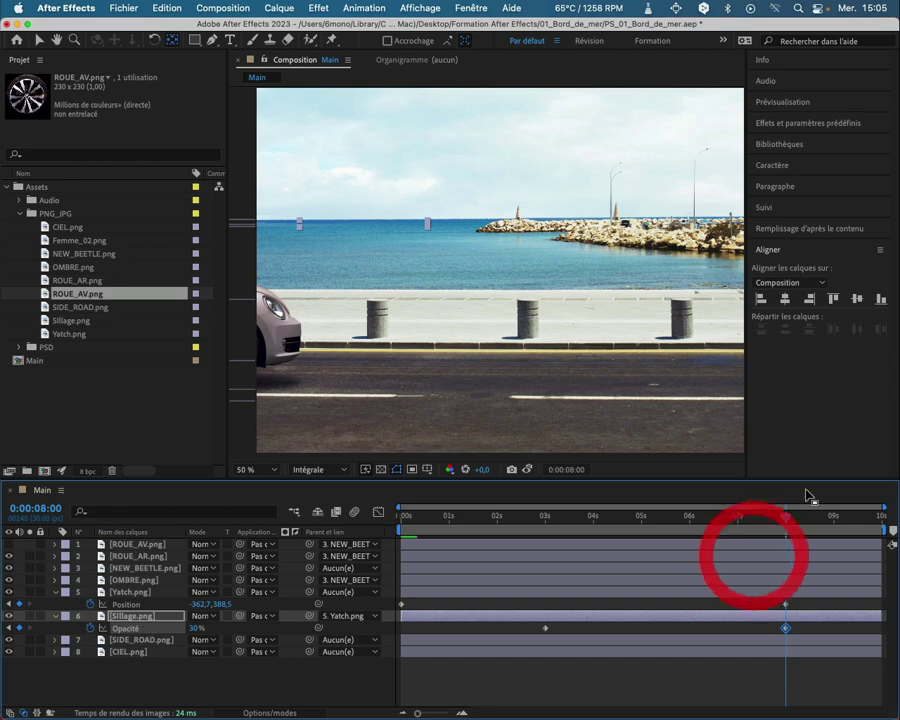
Step: Play the composition from 0:00:00:00 and scrub to 0:00:08:00 to check the wake's fade
key(space)
click(400, 525)
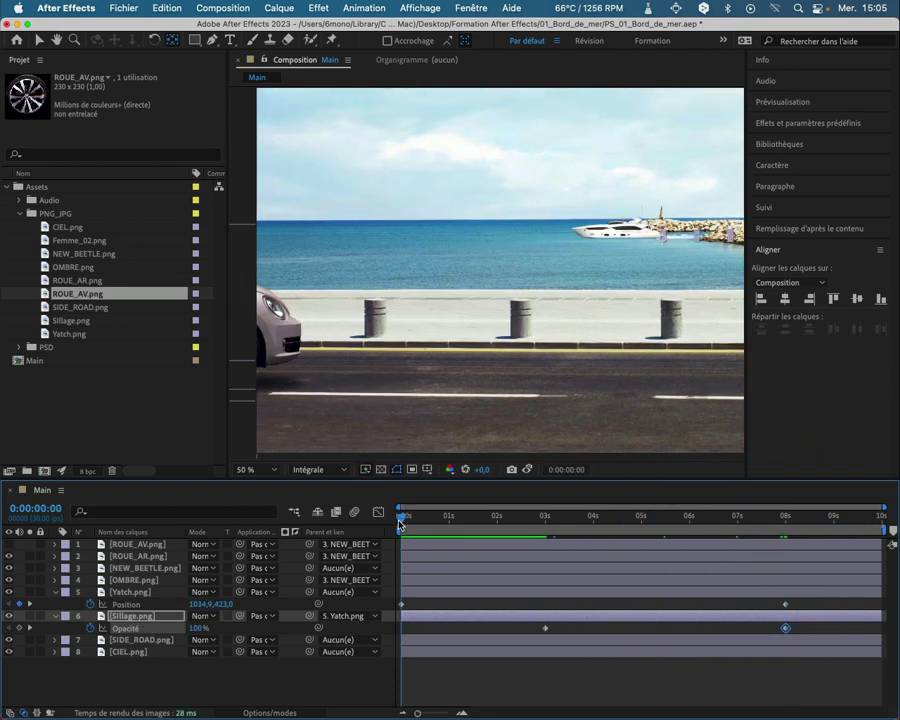
key(space)
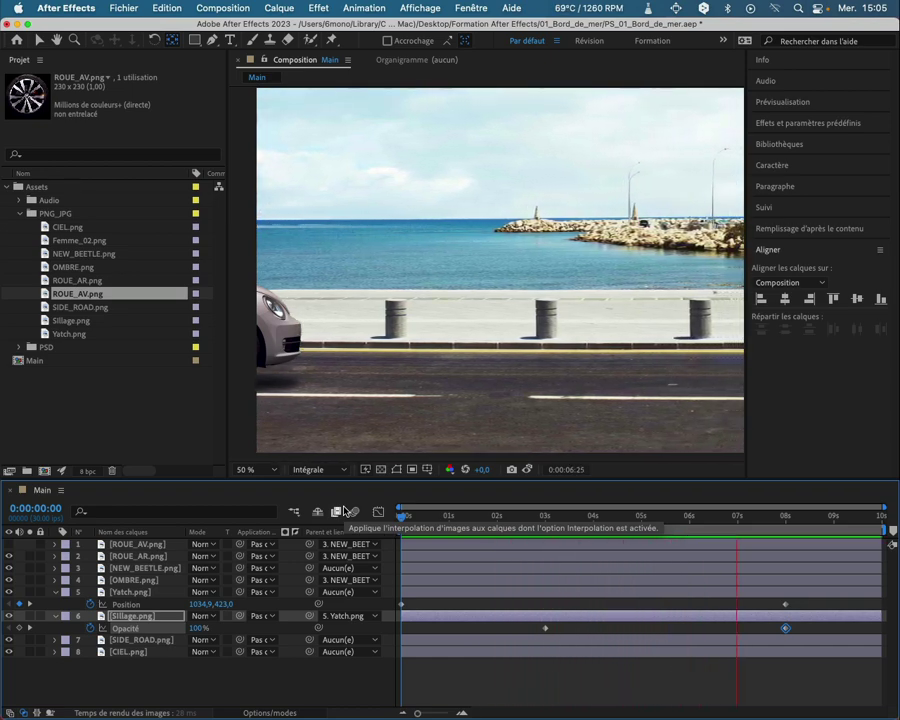
key(space)
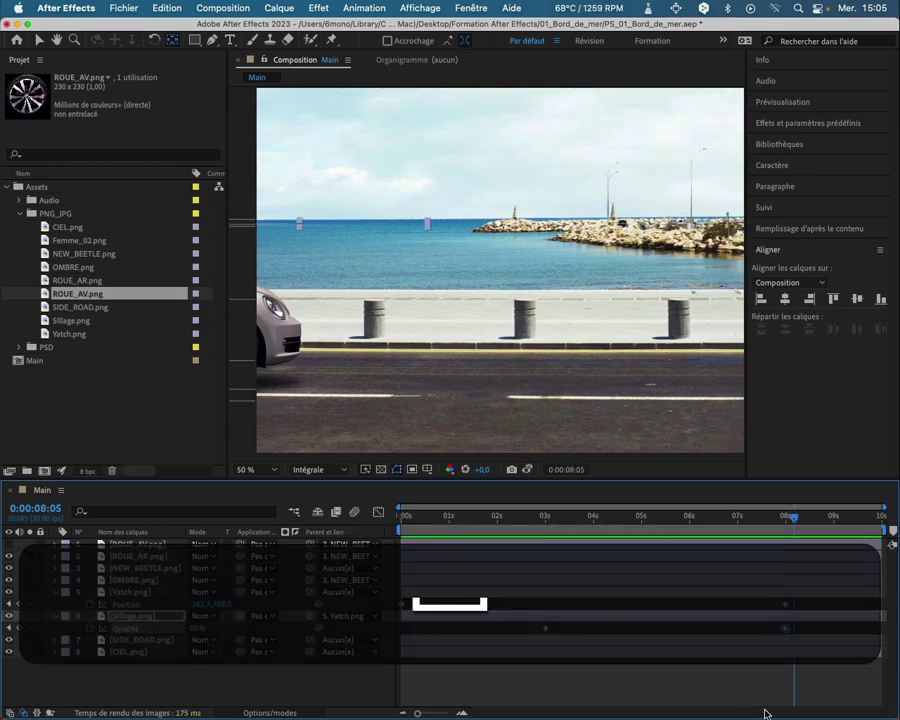
drag(793, 519, 392, 502)
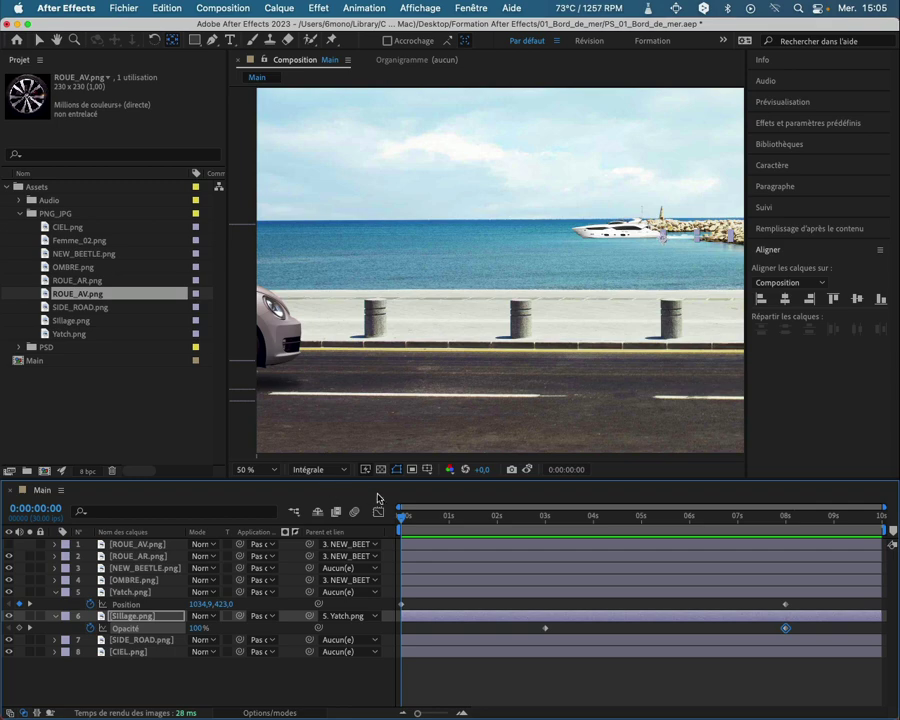
key(space)
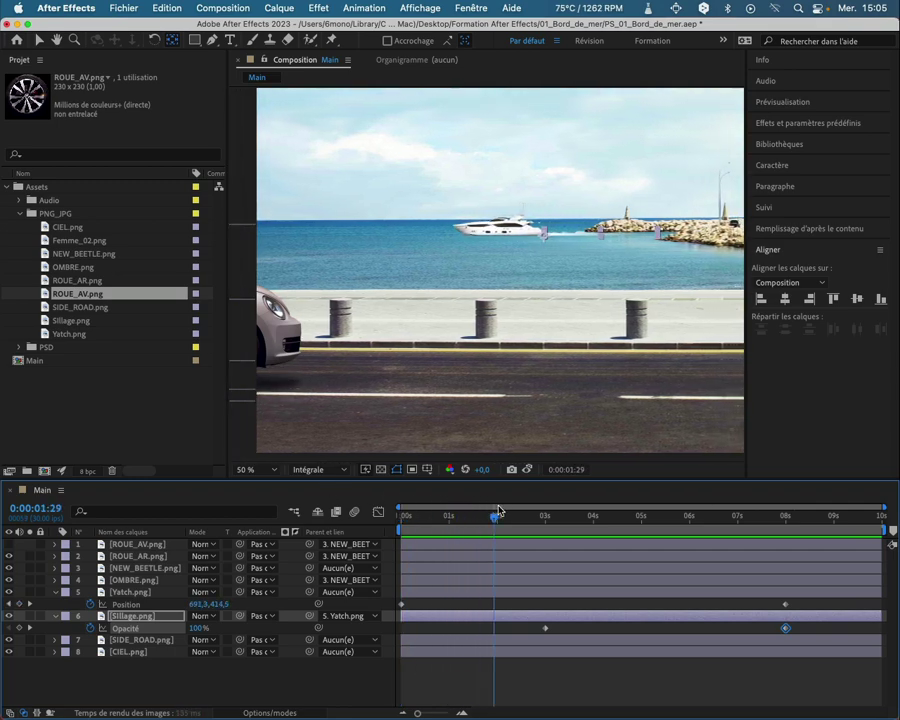
drag(498, 511, 758, 525)
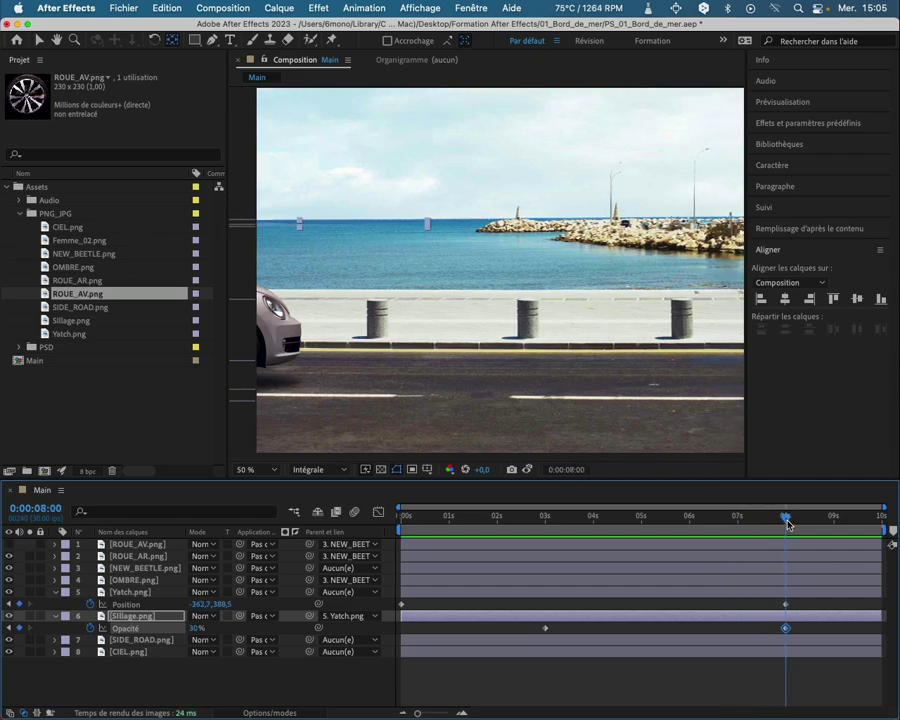